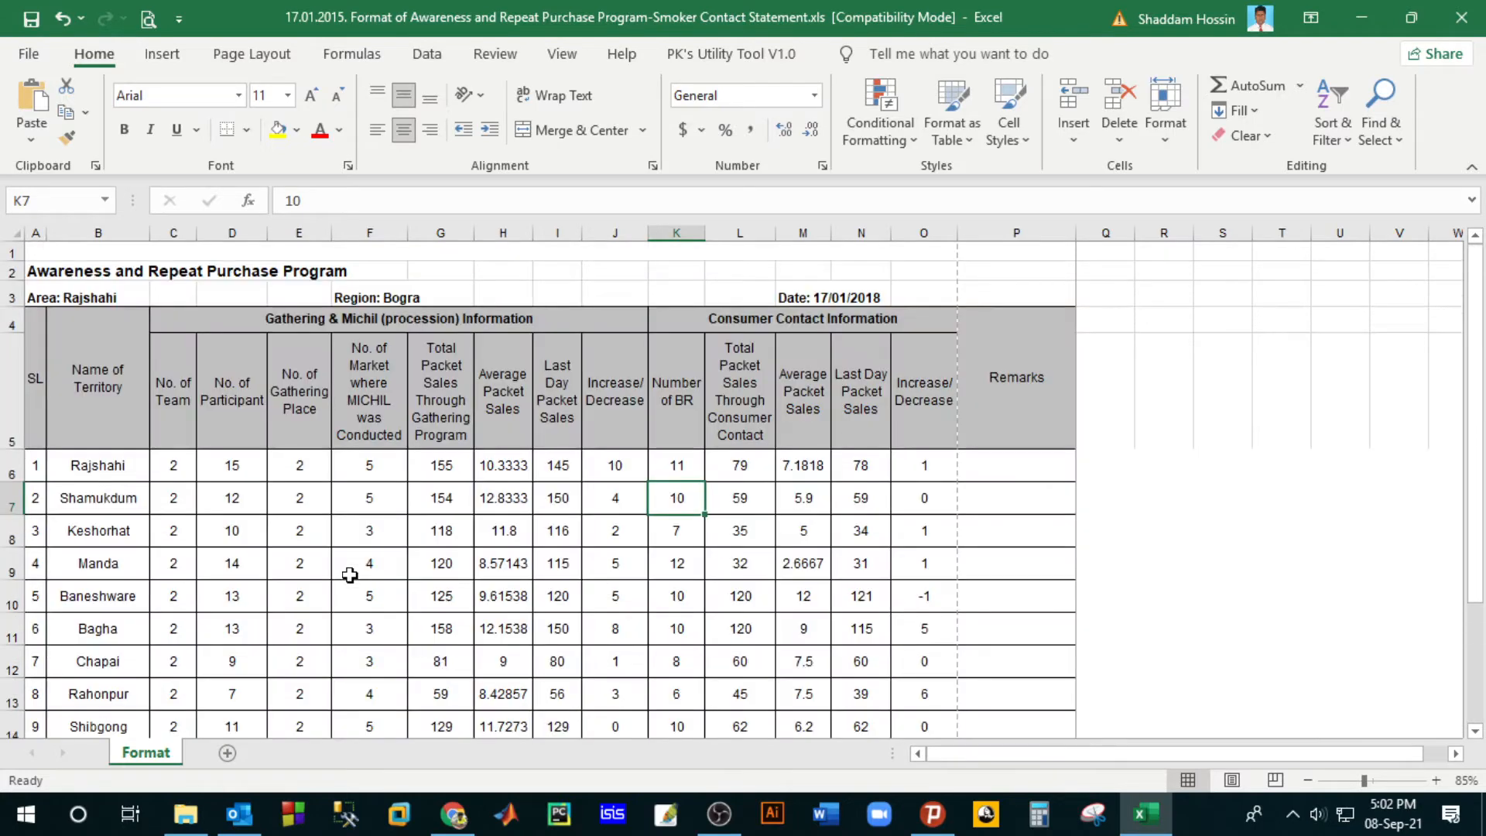
pyautogui.click(126, 396)
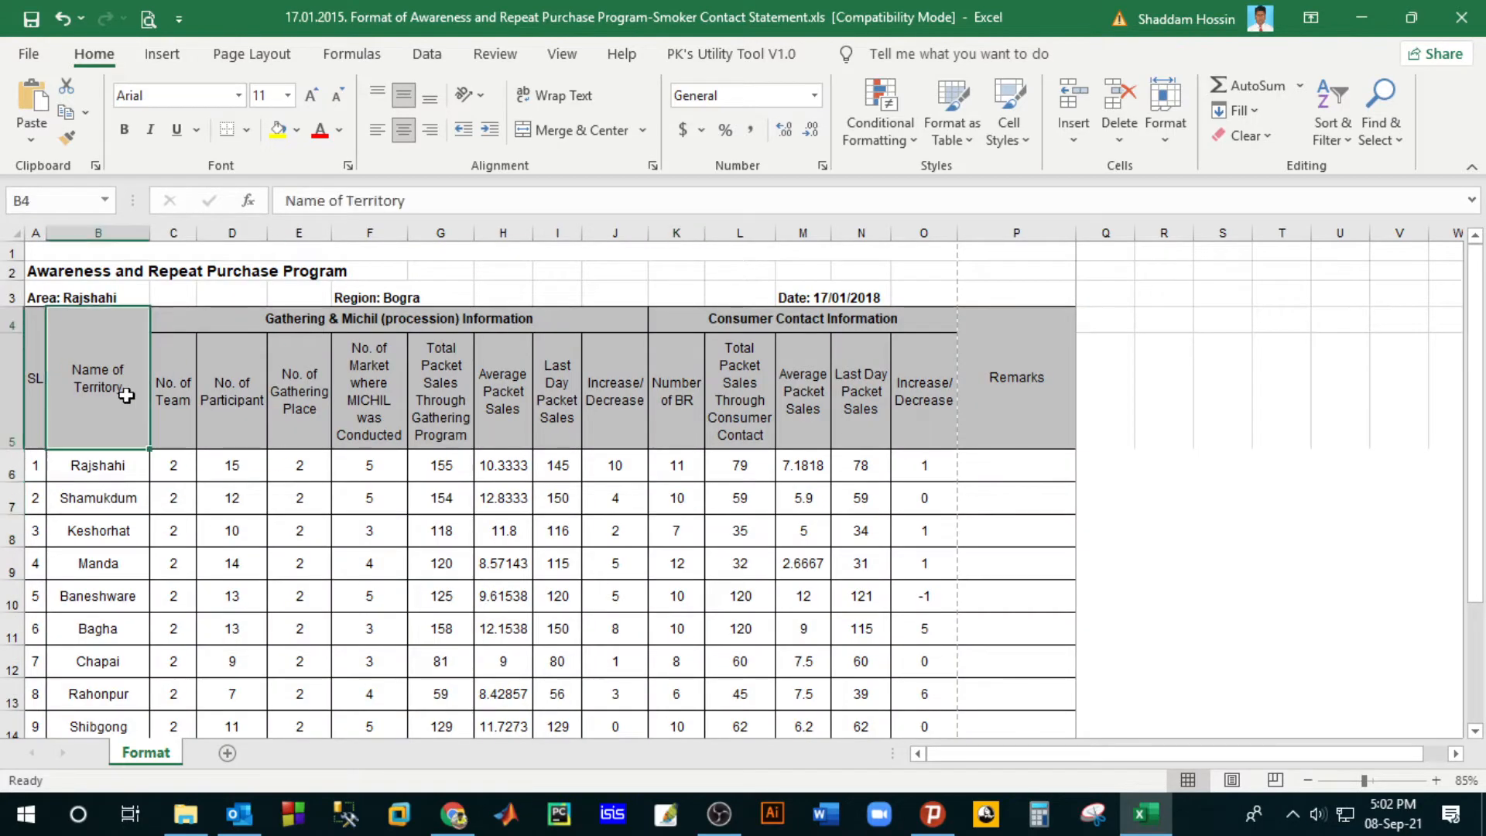
pyautogui.click(849, 396)
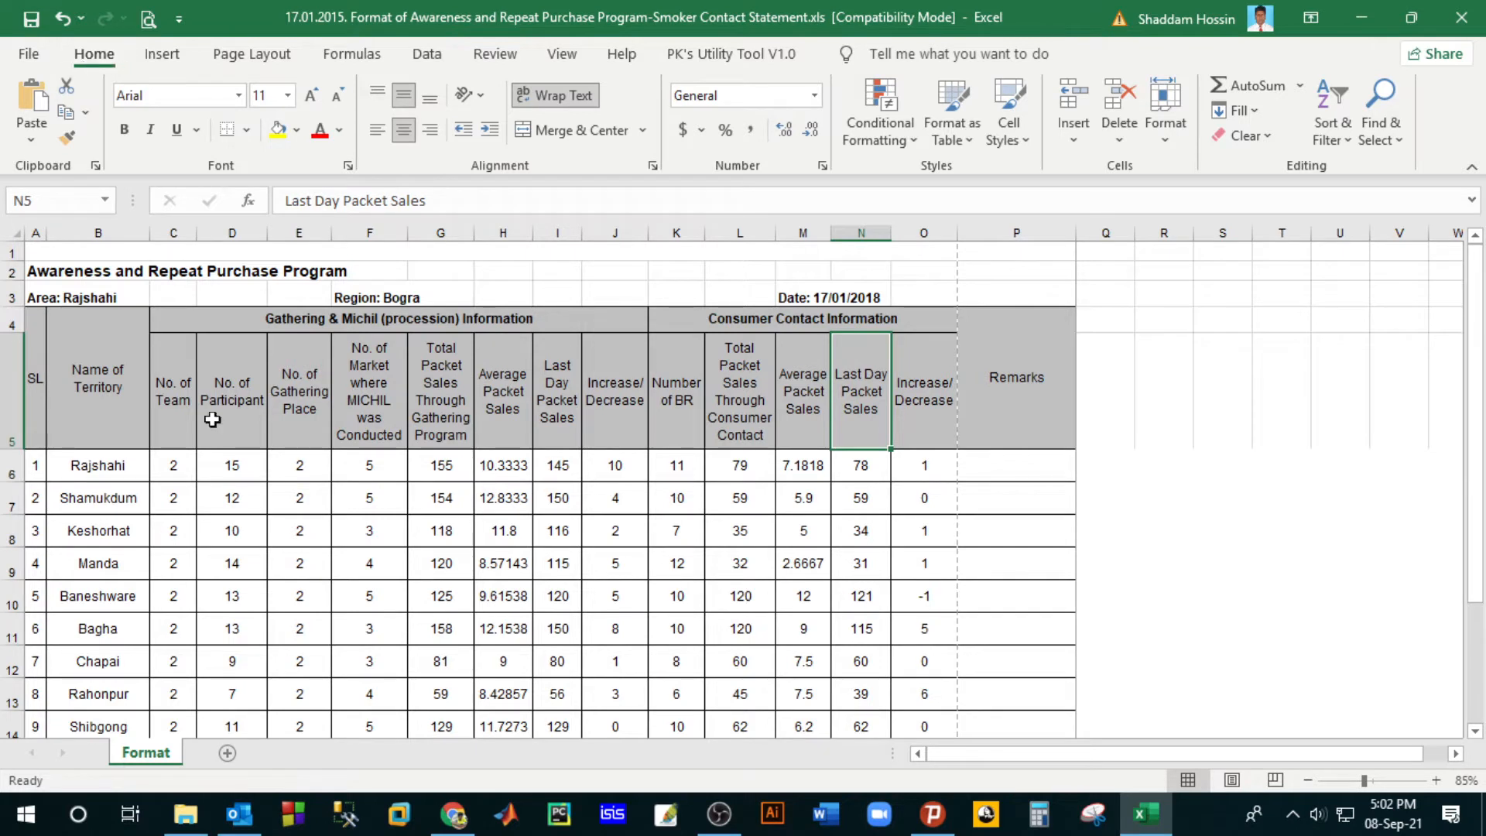
pyautogui.click(427, 462)
# Step: Set the font of the Name of Territory header to Alien Encounters
pyautogui.click(60, 409)
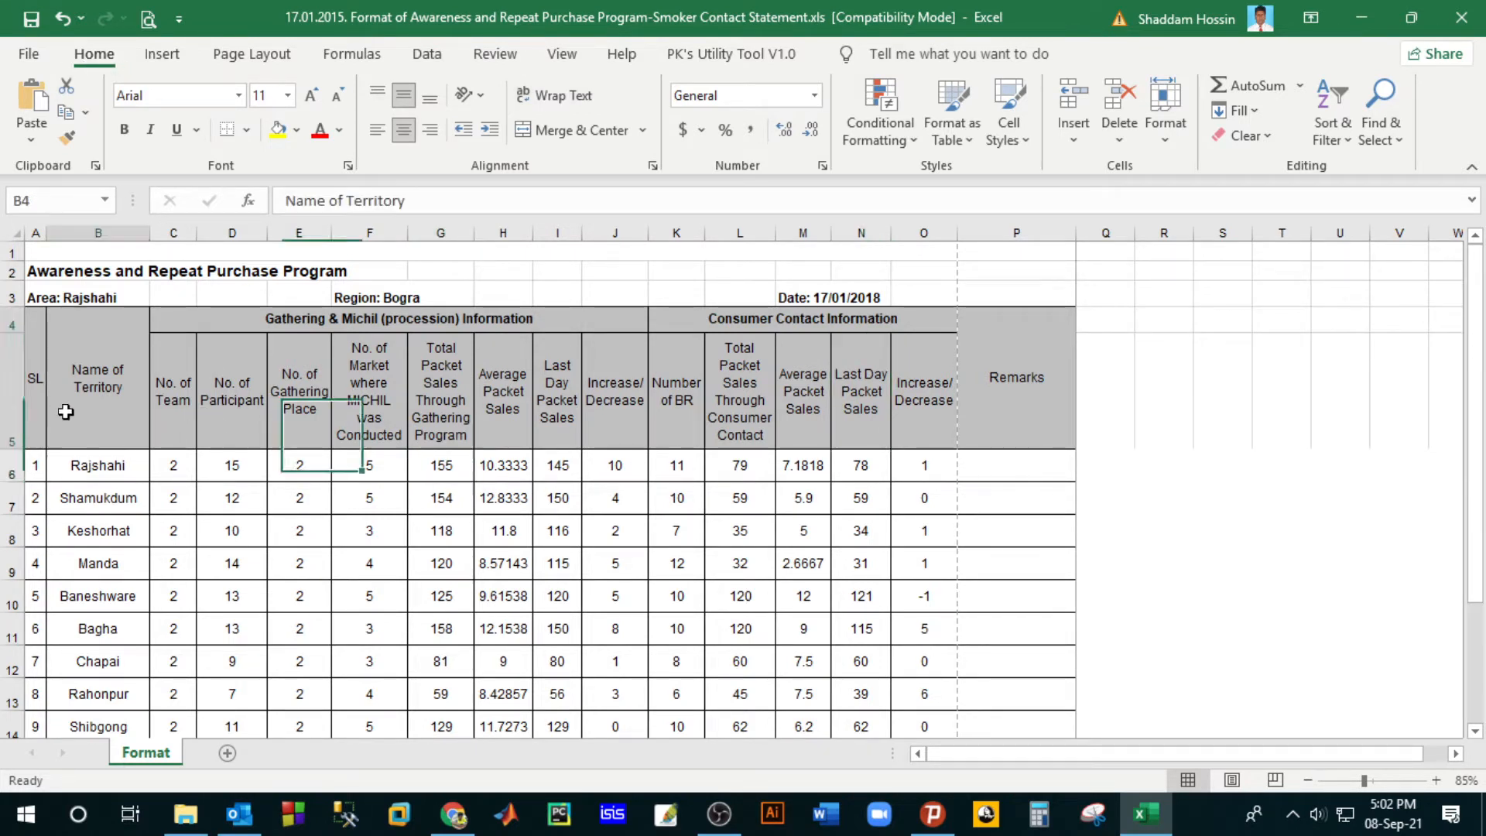
pyautogui.click(239, 96)
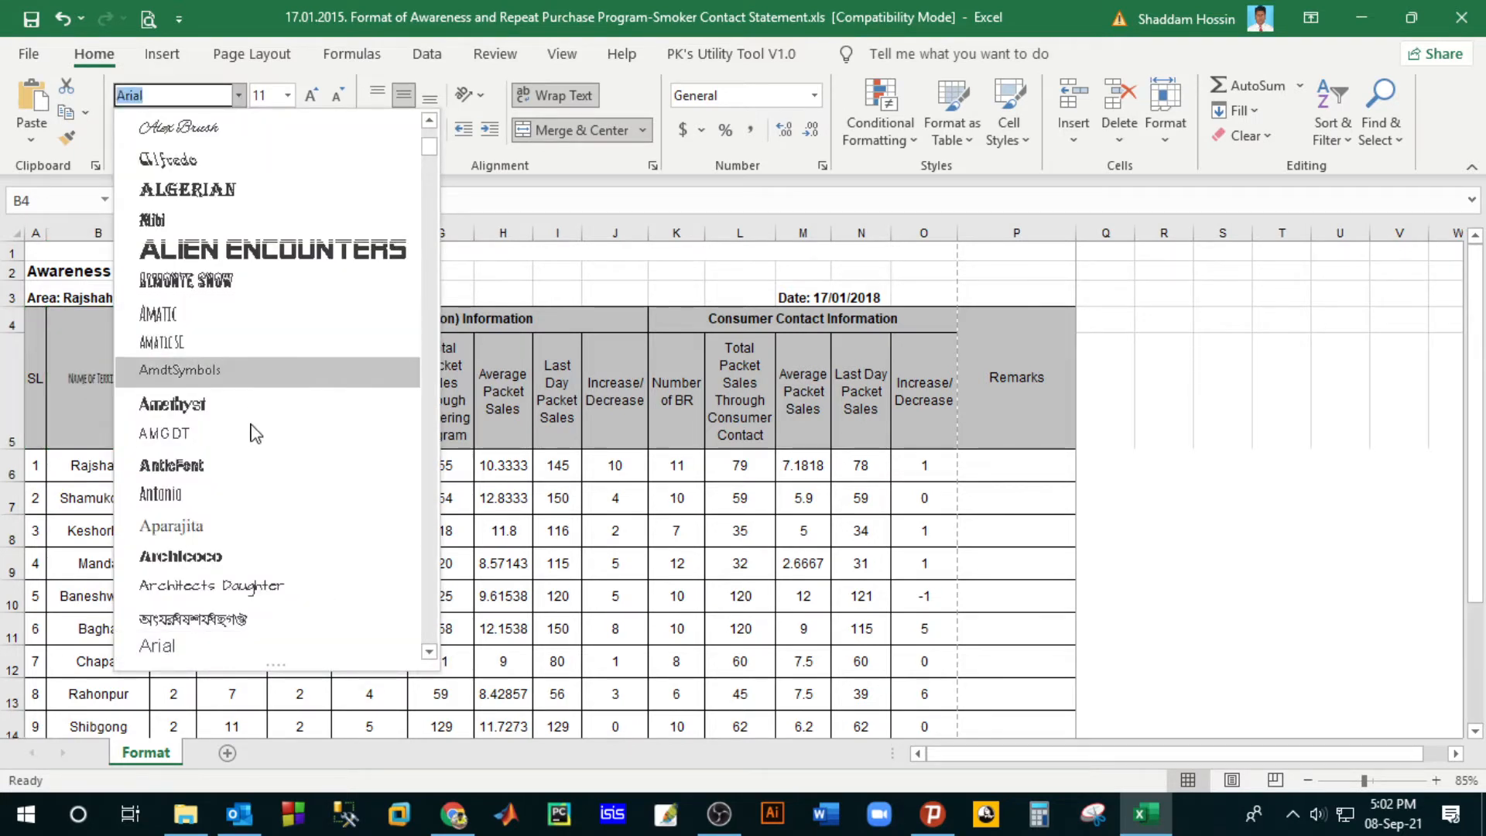
pyautogui.click(251, 262)
pyautogui.click(319, 493)
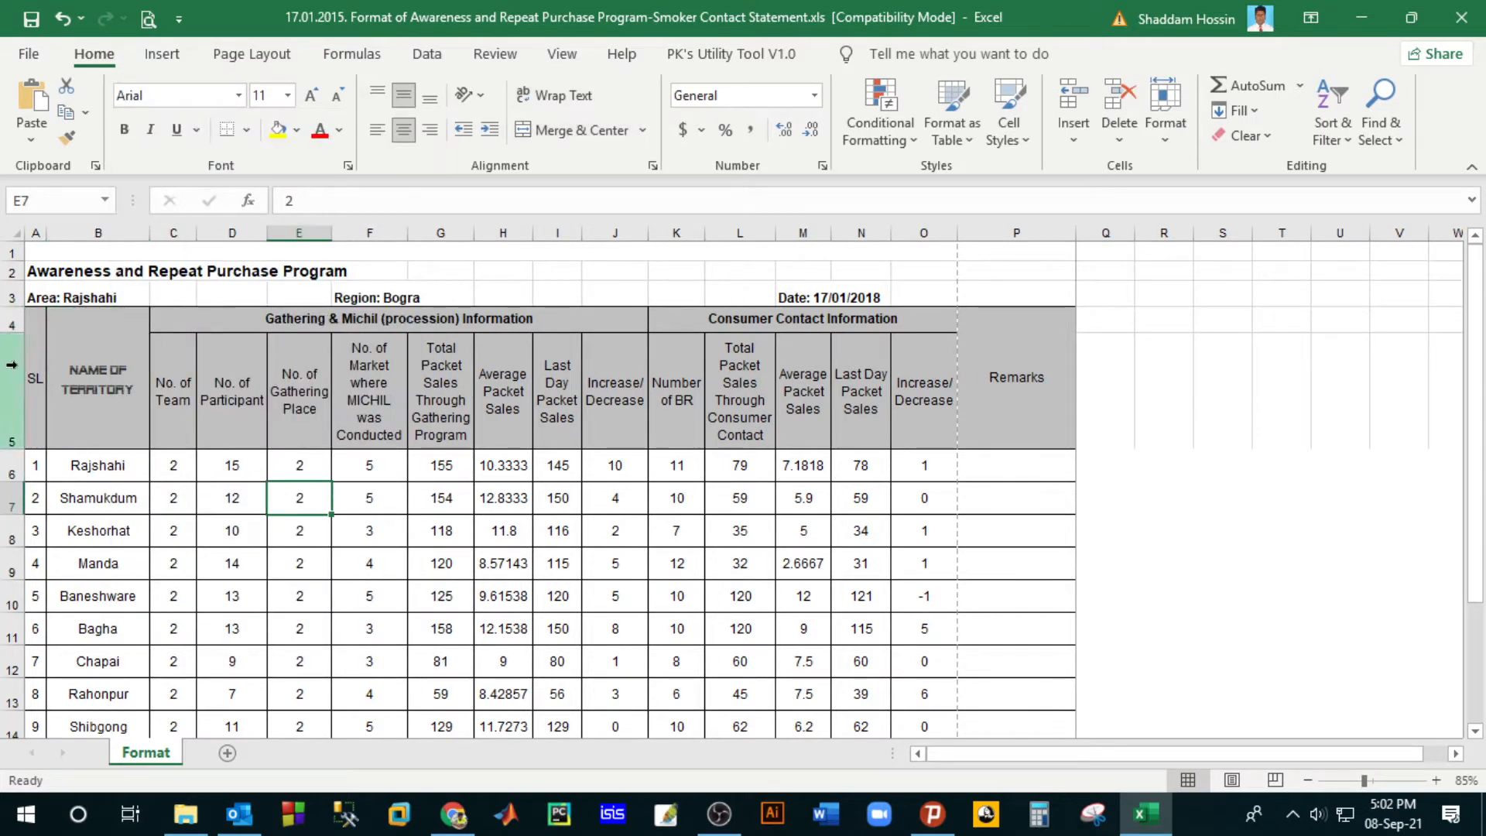
# Step: Change the Name of Territory header's font to ABSALOM
pyautogui.click(116, 371)
pyautogui.click(239, 95)
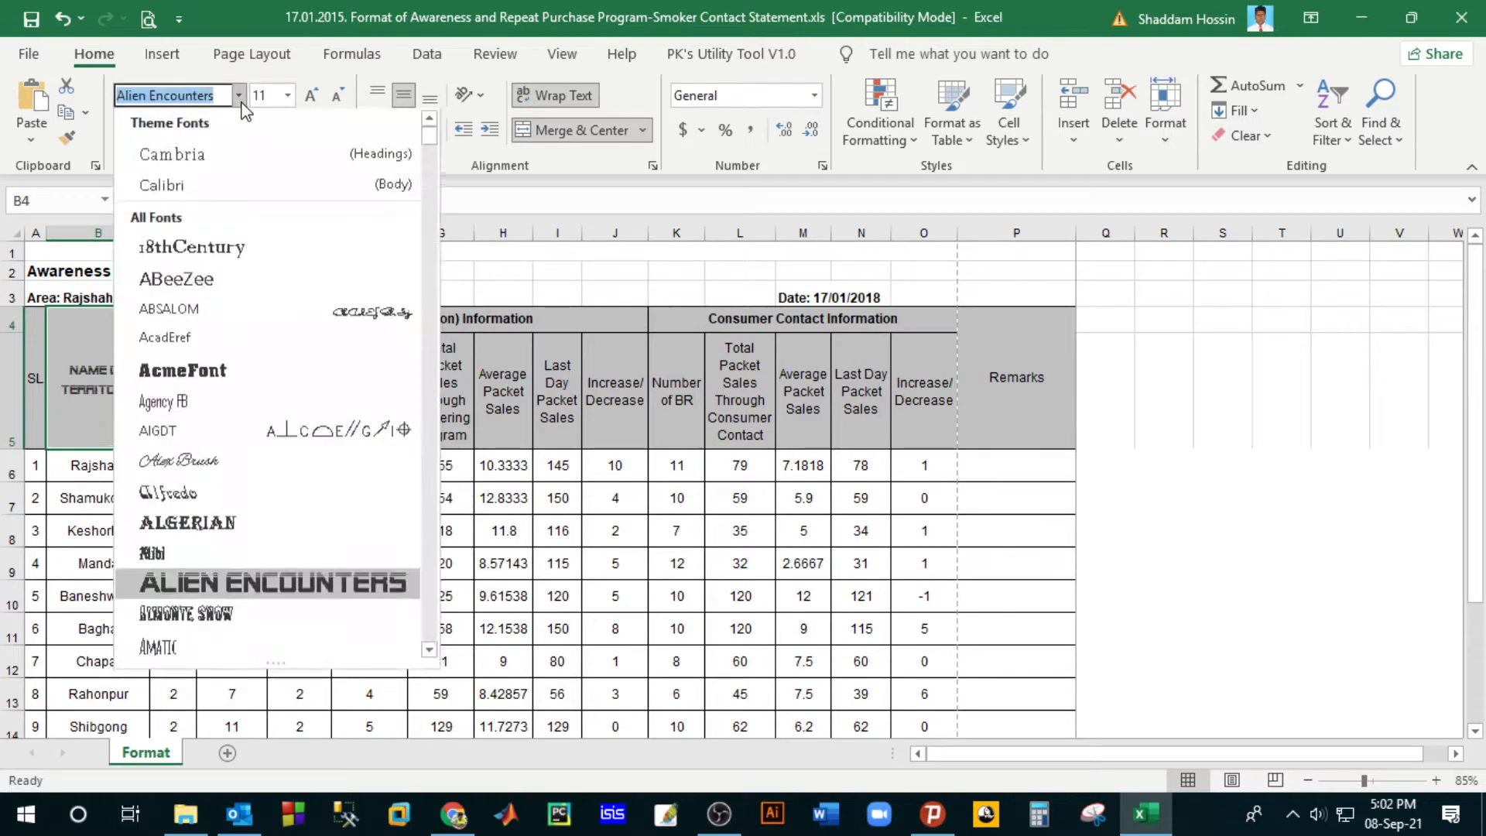
pyautogui.click(201, 317)
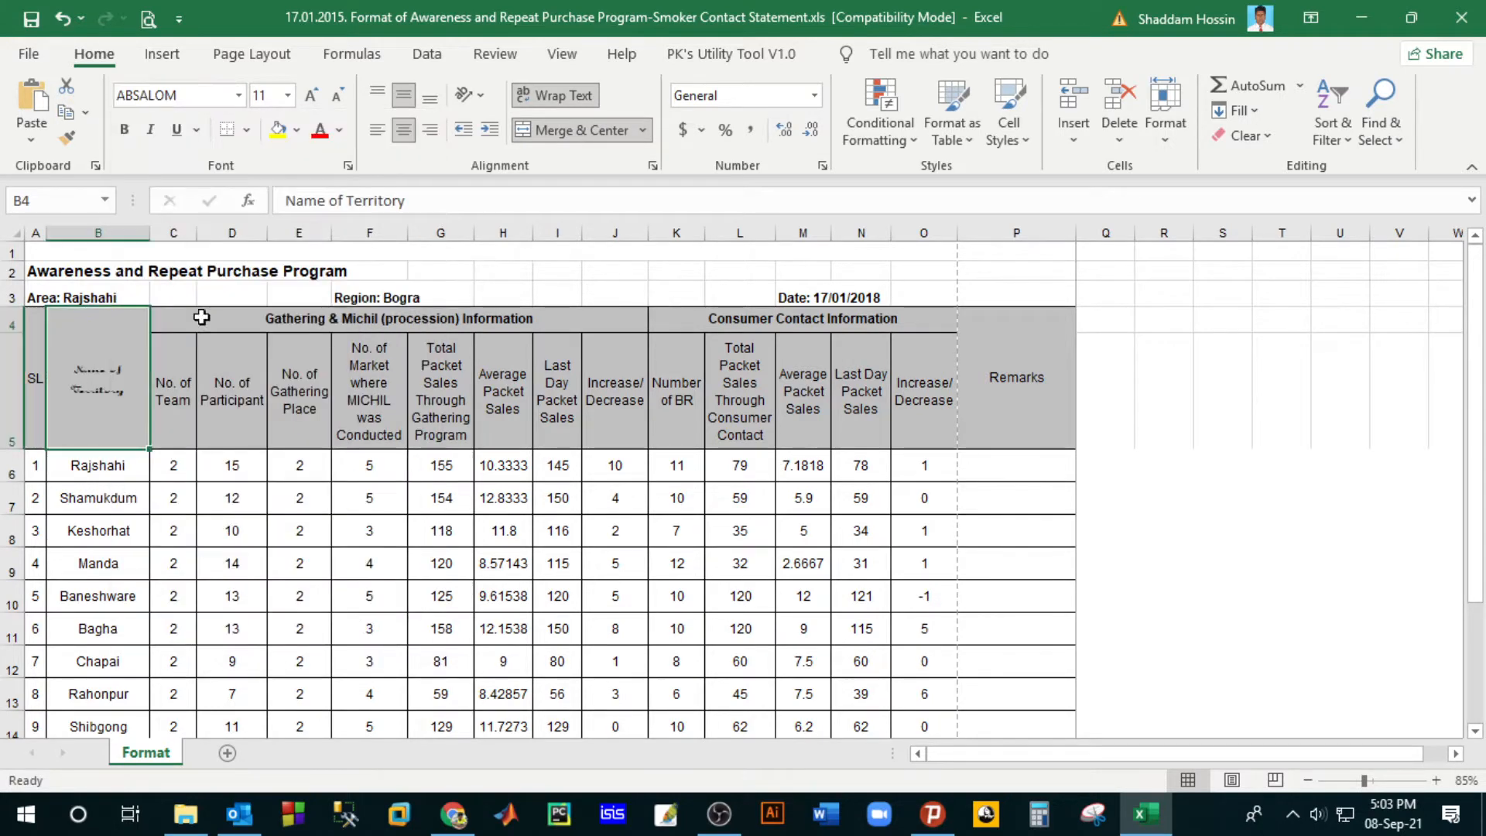
# Step: Apply the Calibri font to the Name of Territory header cell
pyautogui.click(238, 95)
pyautogui.click(200, 177)
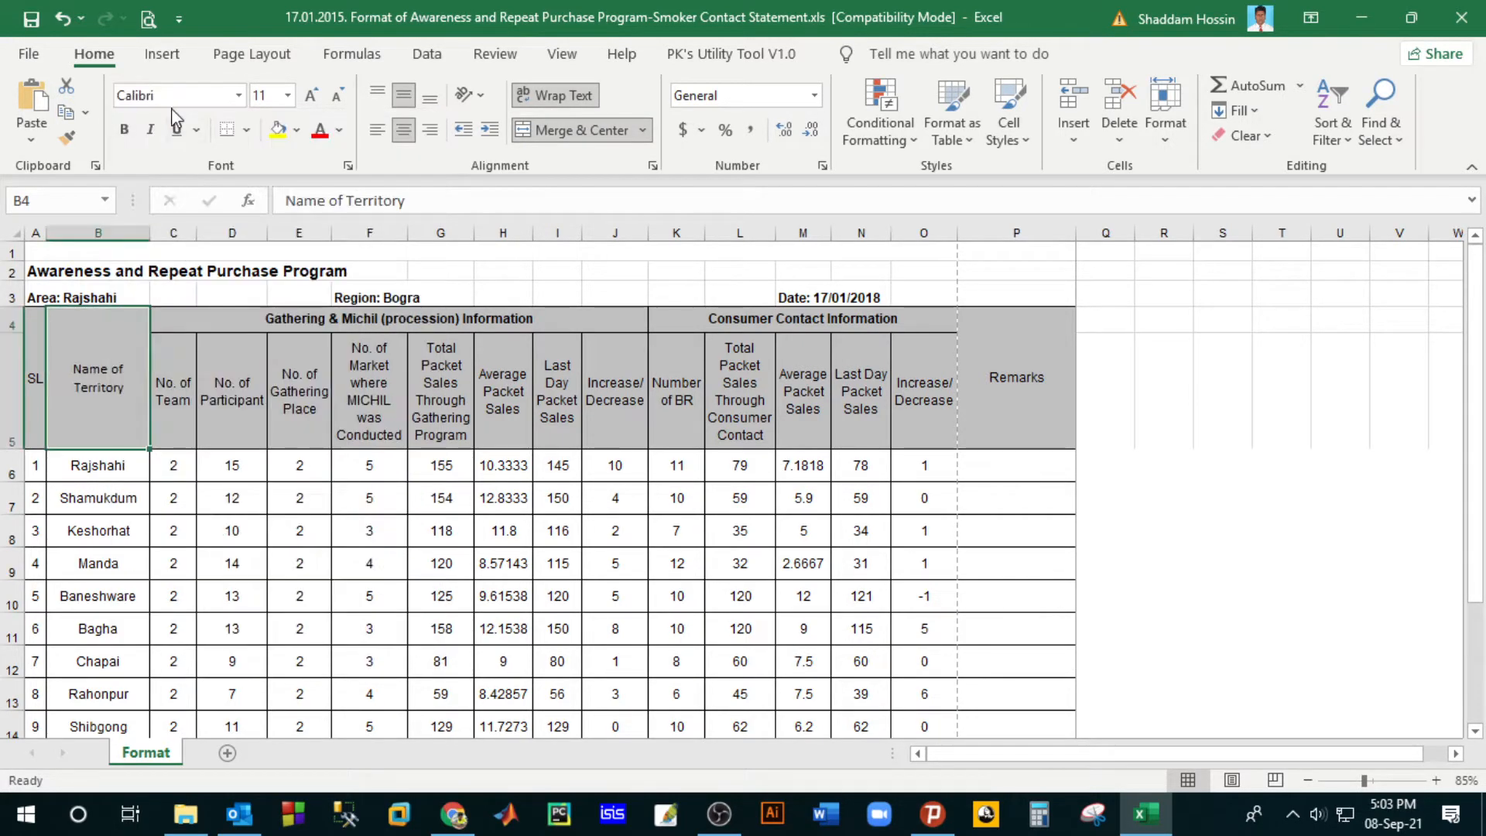
pyautogui.click(211, 263)
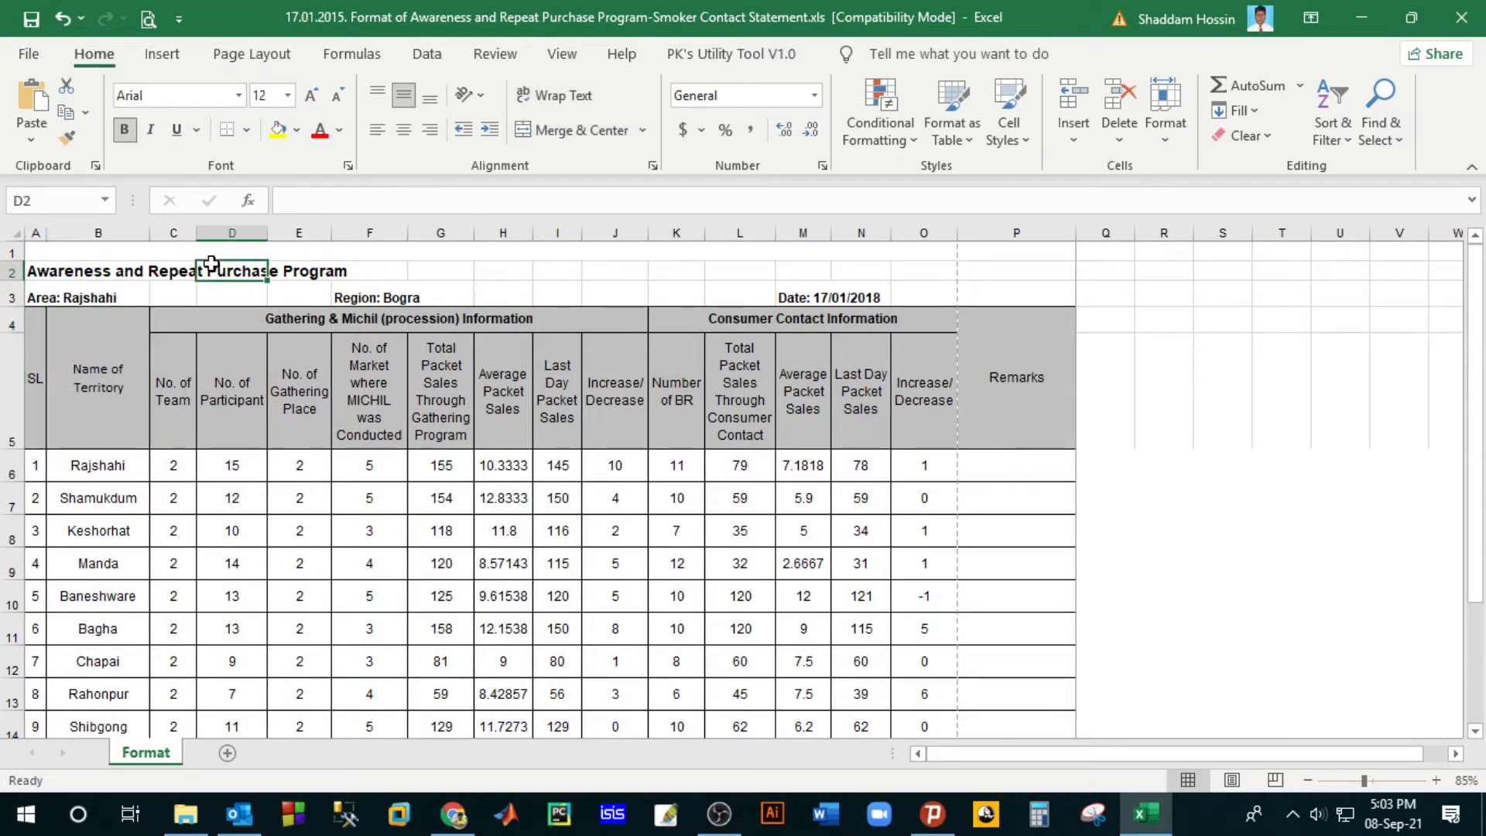
# Step: Toggle bold off and on for the Awareness and Repeat Purchase Program title in A2 and set its font size to 14
pyautogui.click(43, 270)
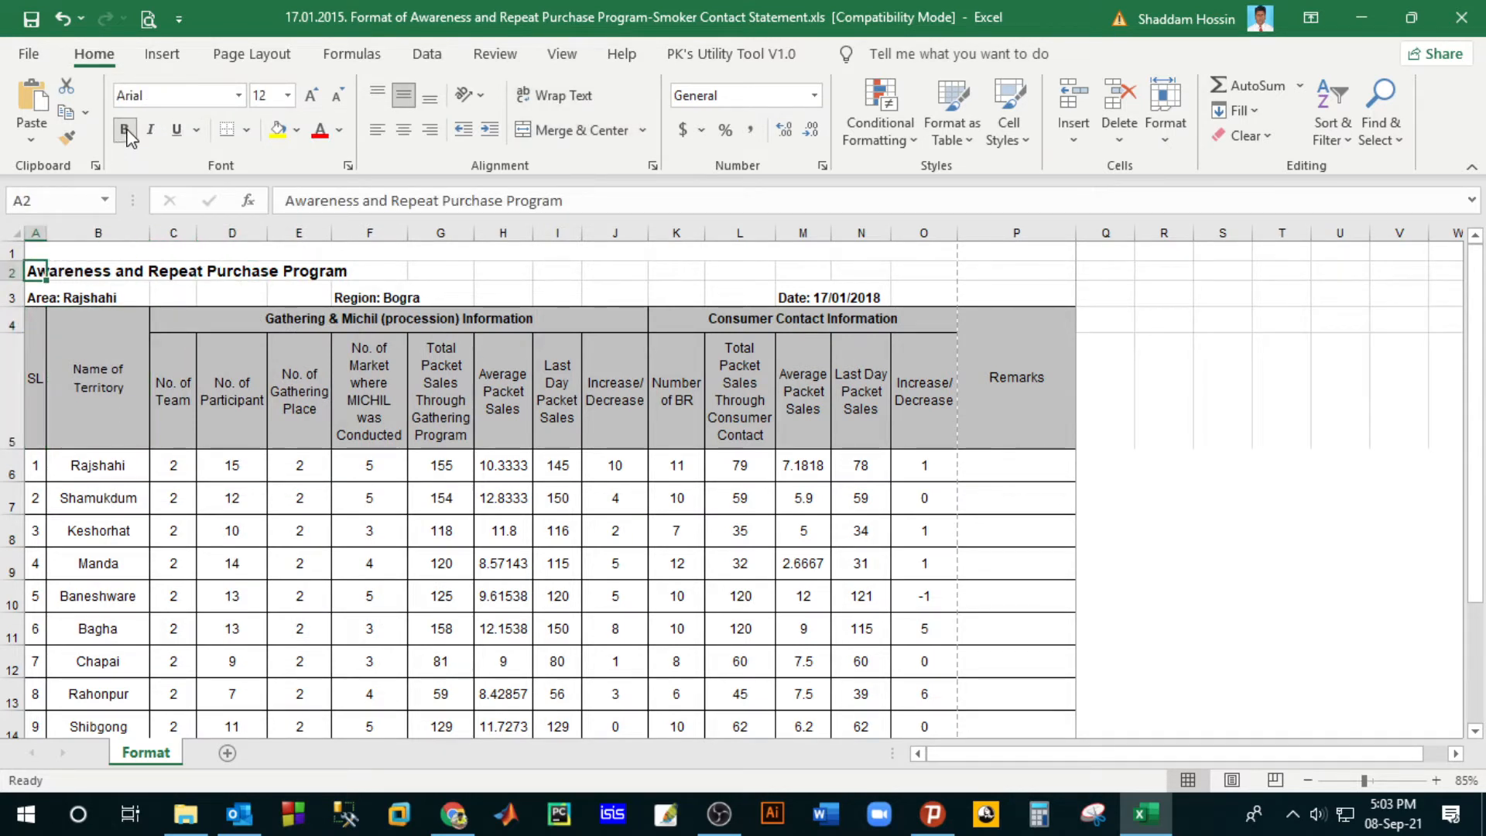
pyautogui.click(125, 131)
pyautogui.click(126, 132)
pyautogui.click(291, 95)
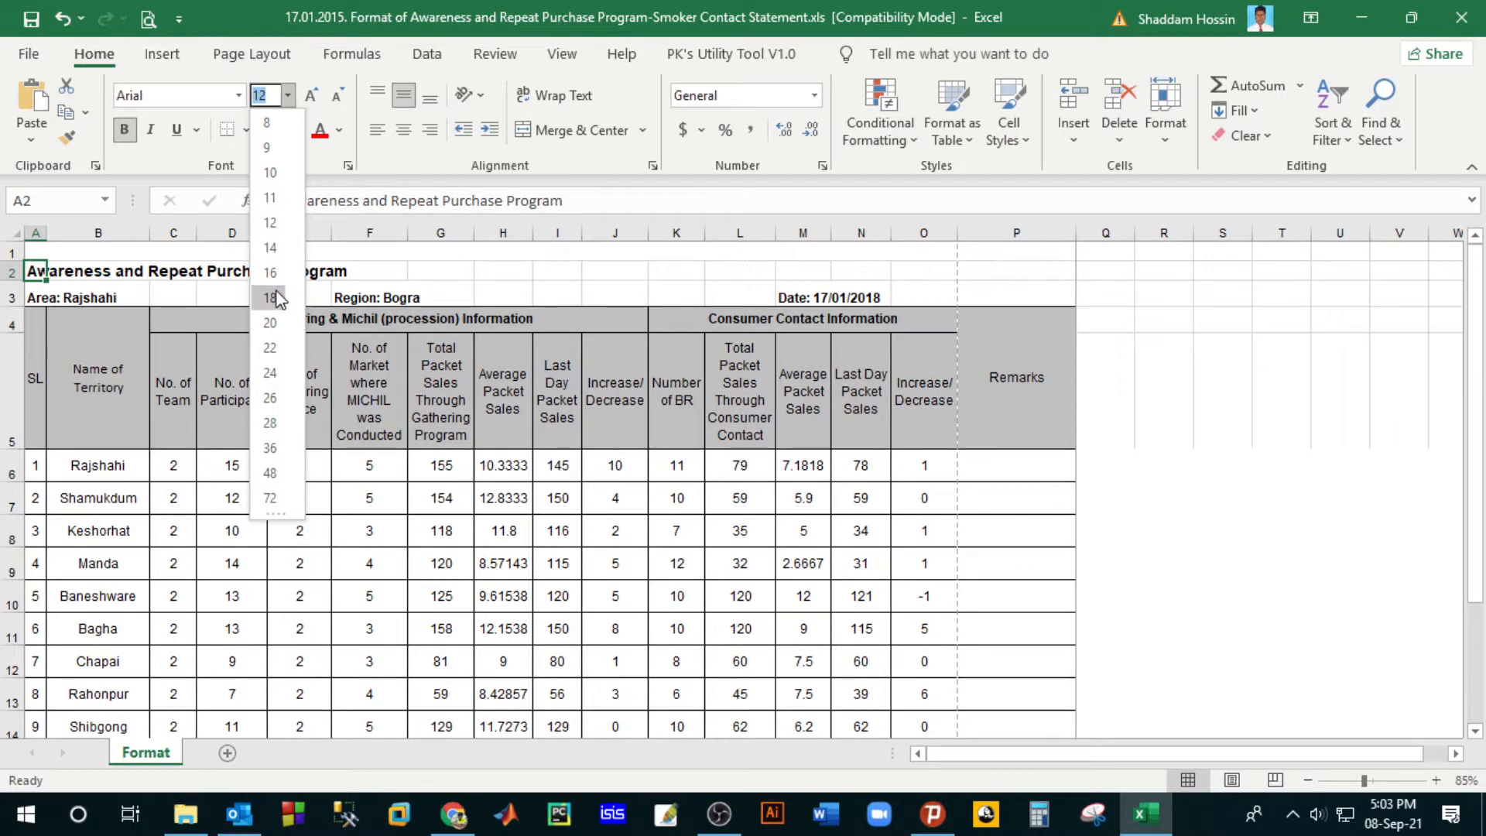
pyautogui.click(279, 234)
pyautogui.click(595, 523)
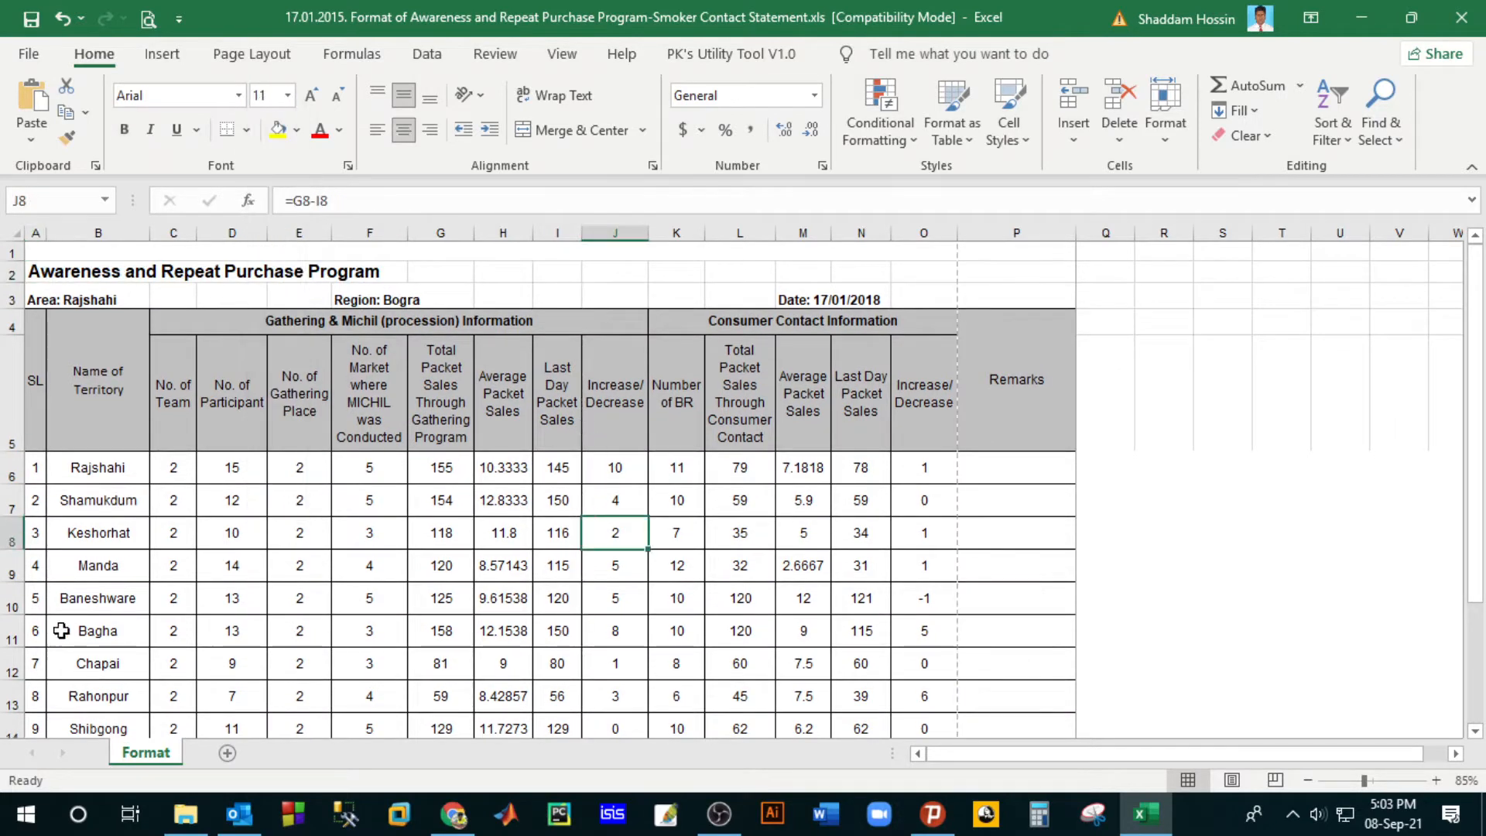
pyautogui.scroll(-10, 752, 459)
pyautogui.scroll(10, 752, 459)
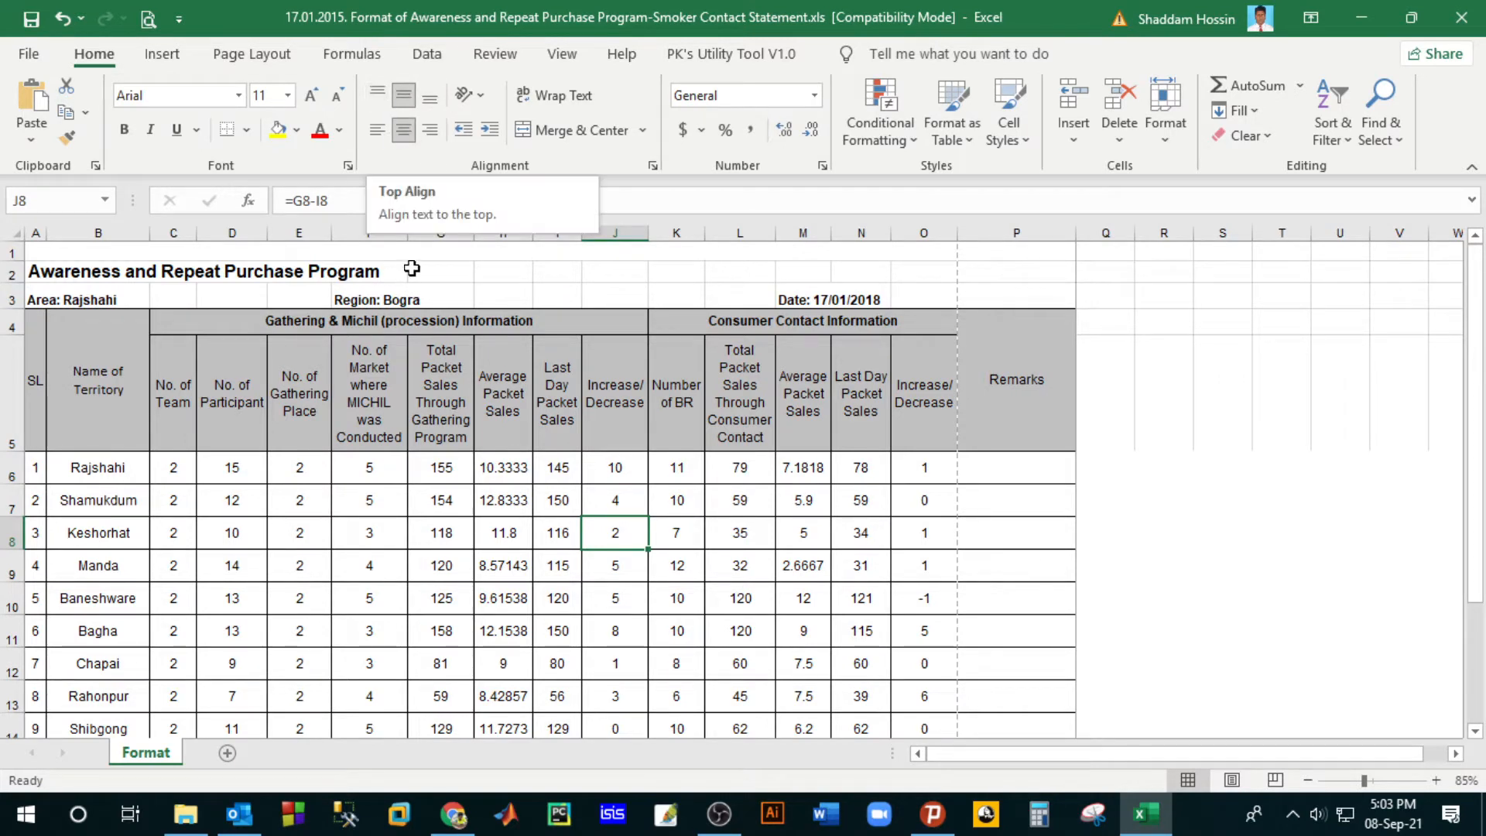
pyautogui.click(352, 273)
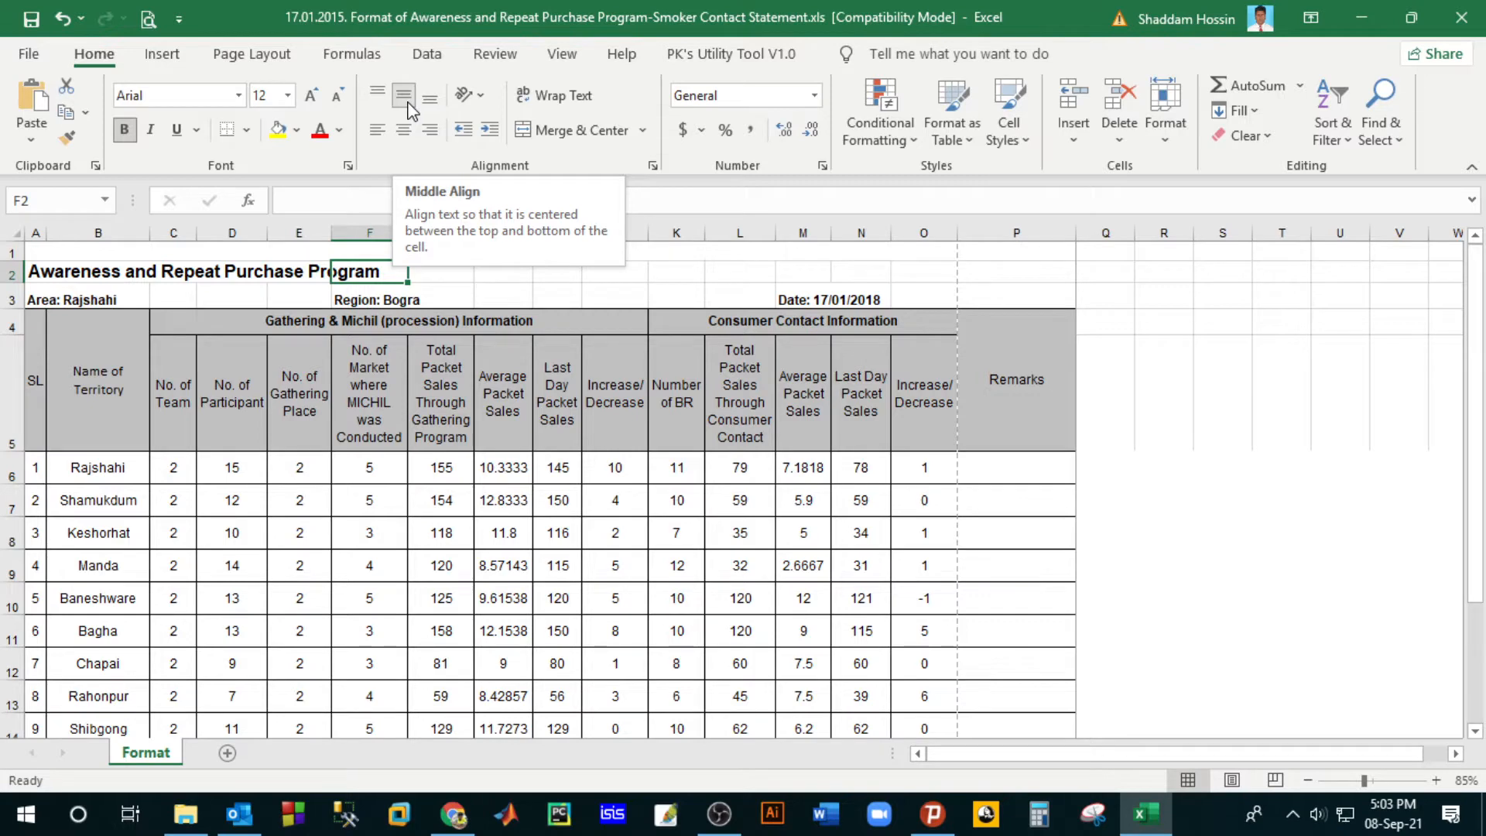
pyautogui.click(240, 499)
pyautogui.click(124, 473)
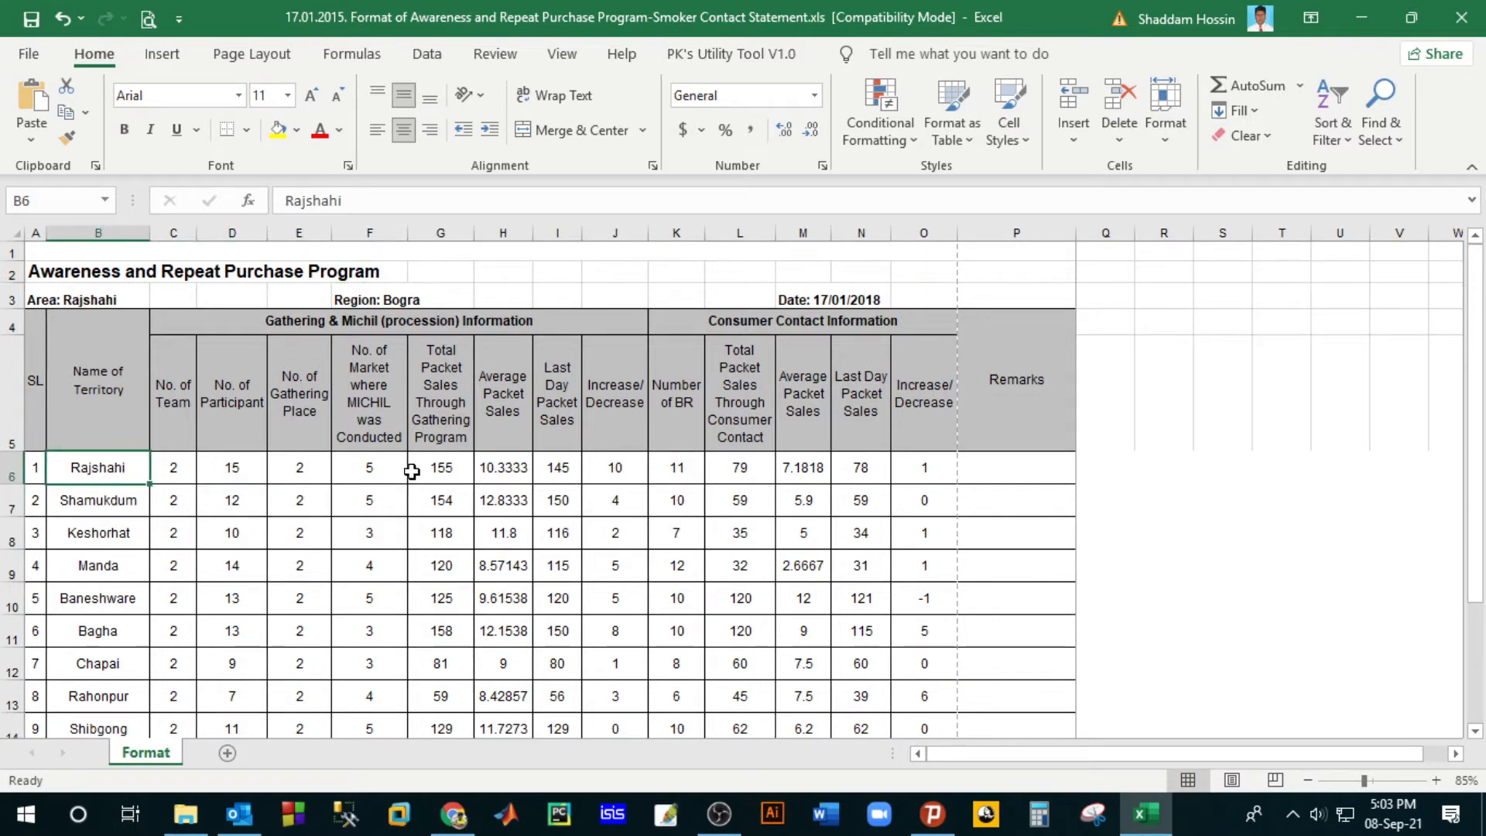
# Step: Clear the No. of Team values in C6:C14 and undo the deletion
pyautogui.scroll(-1, 408, 467)
pyautogui.moveTo(173, 400); pyautogui.dragTo(171, 663)
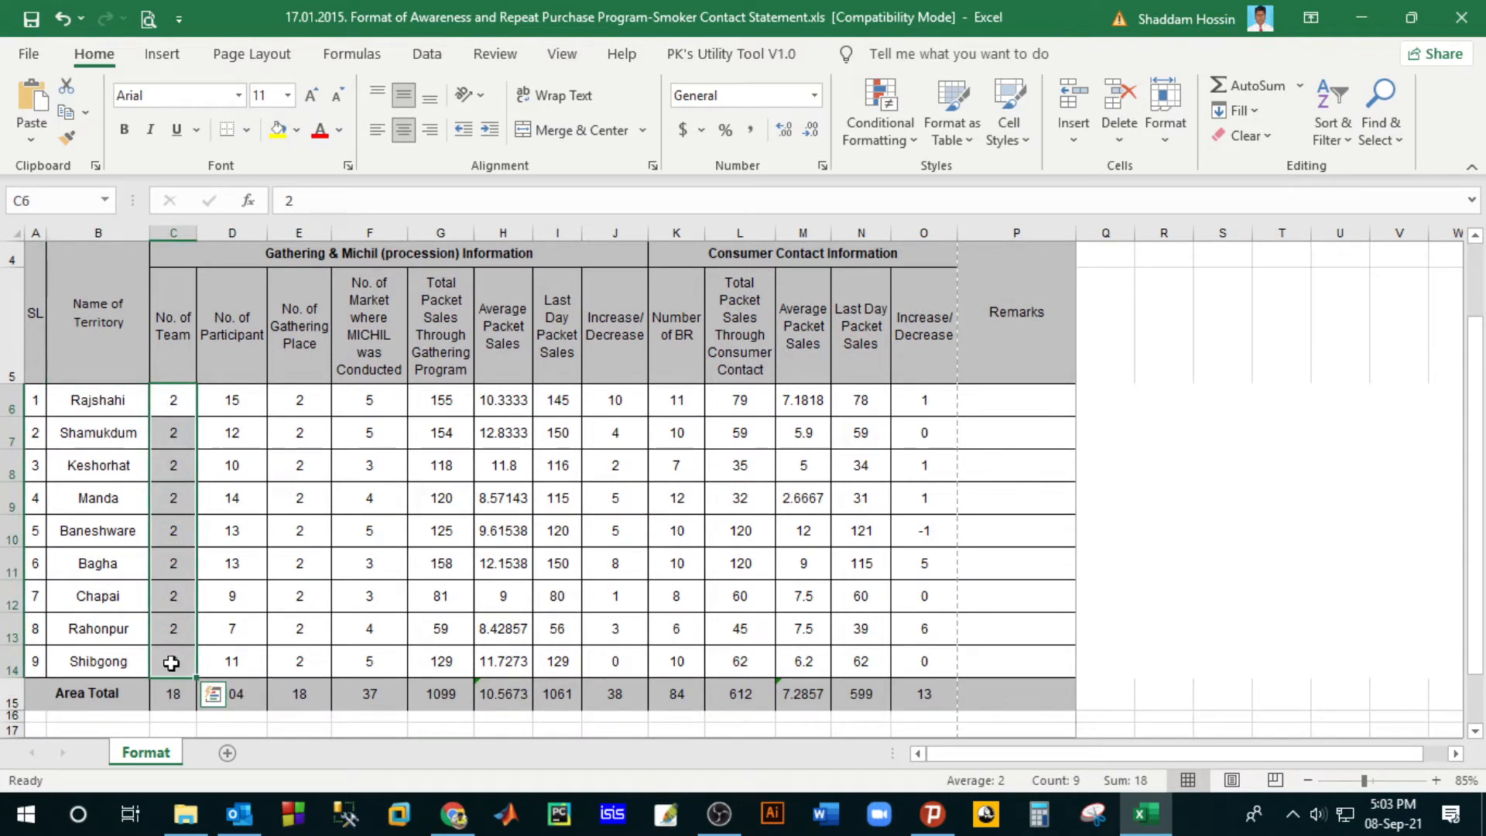
pyautogui.press('Delete')
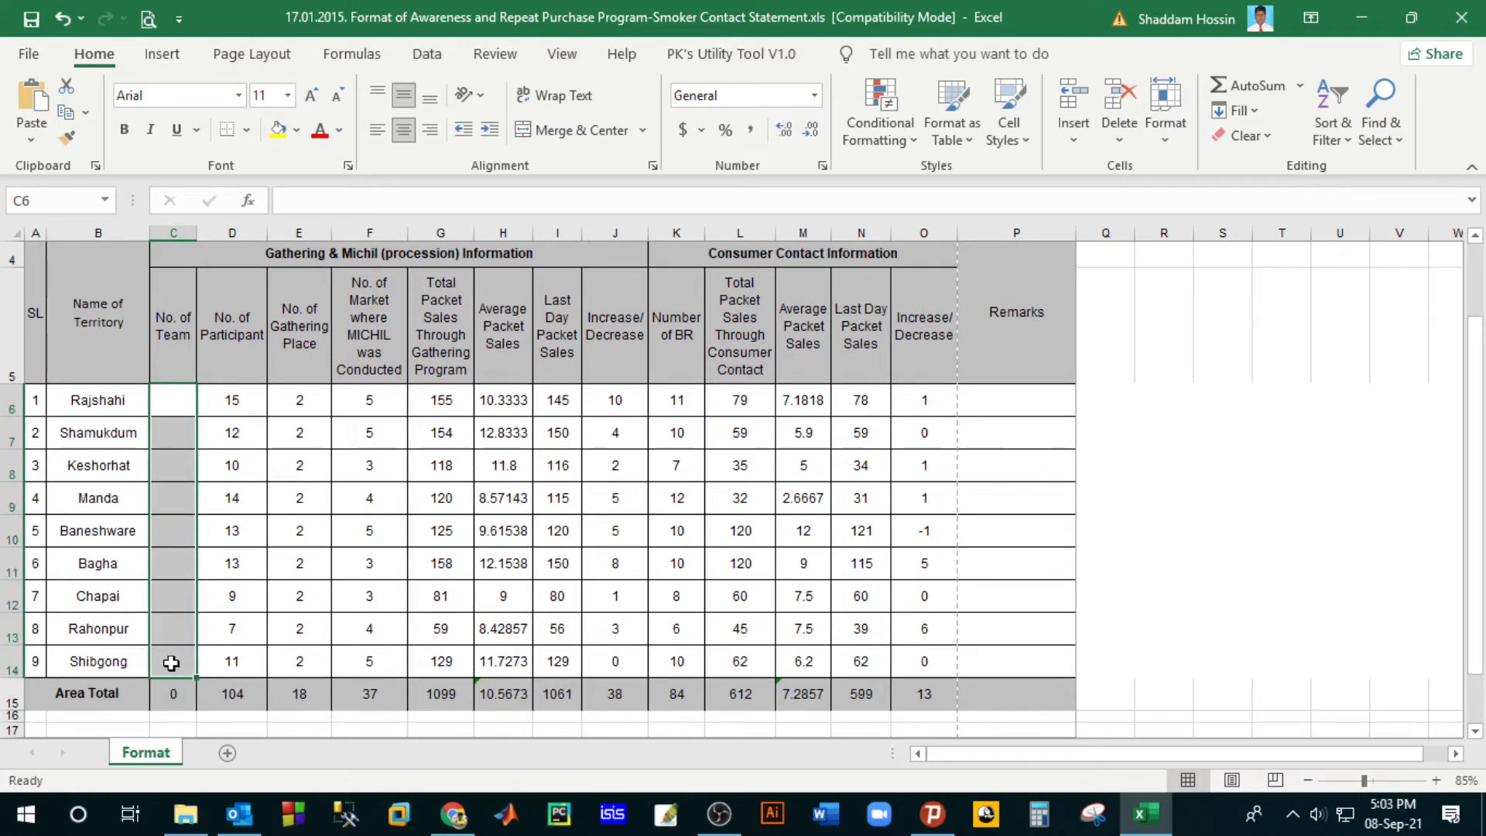
pyautogui.hotkey('ctrl', 'z')
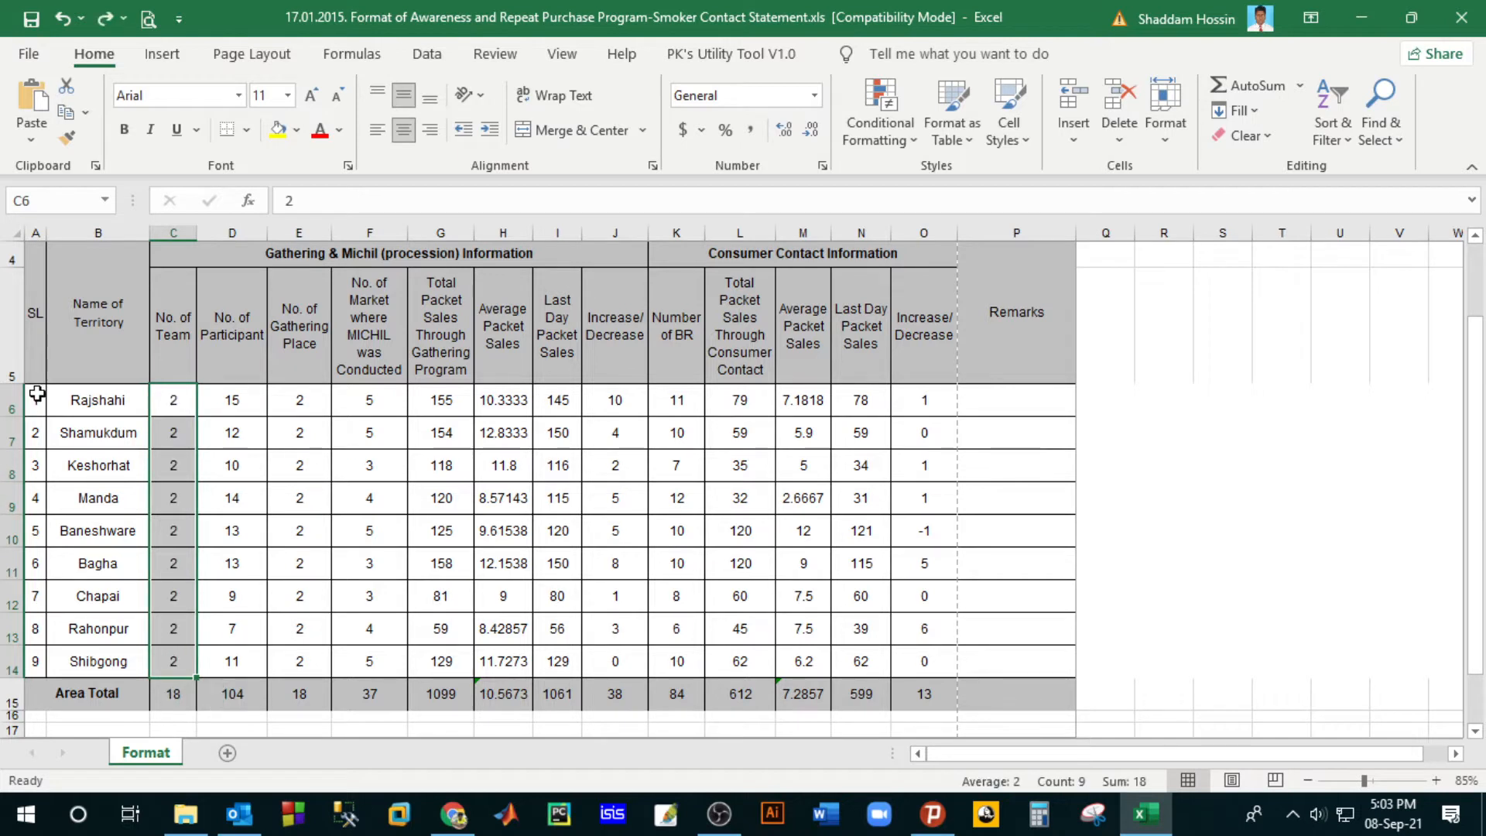
# Step: Clear the SL numbers in A6:A14 and enter 1 in A6 and 2 in A7
pyautogui.moveTo(37, 395); pyautogui.dragTo(31, 653)
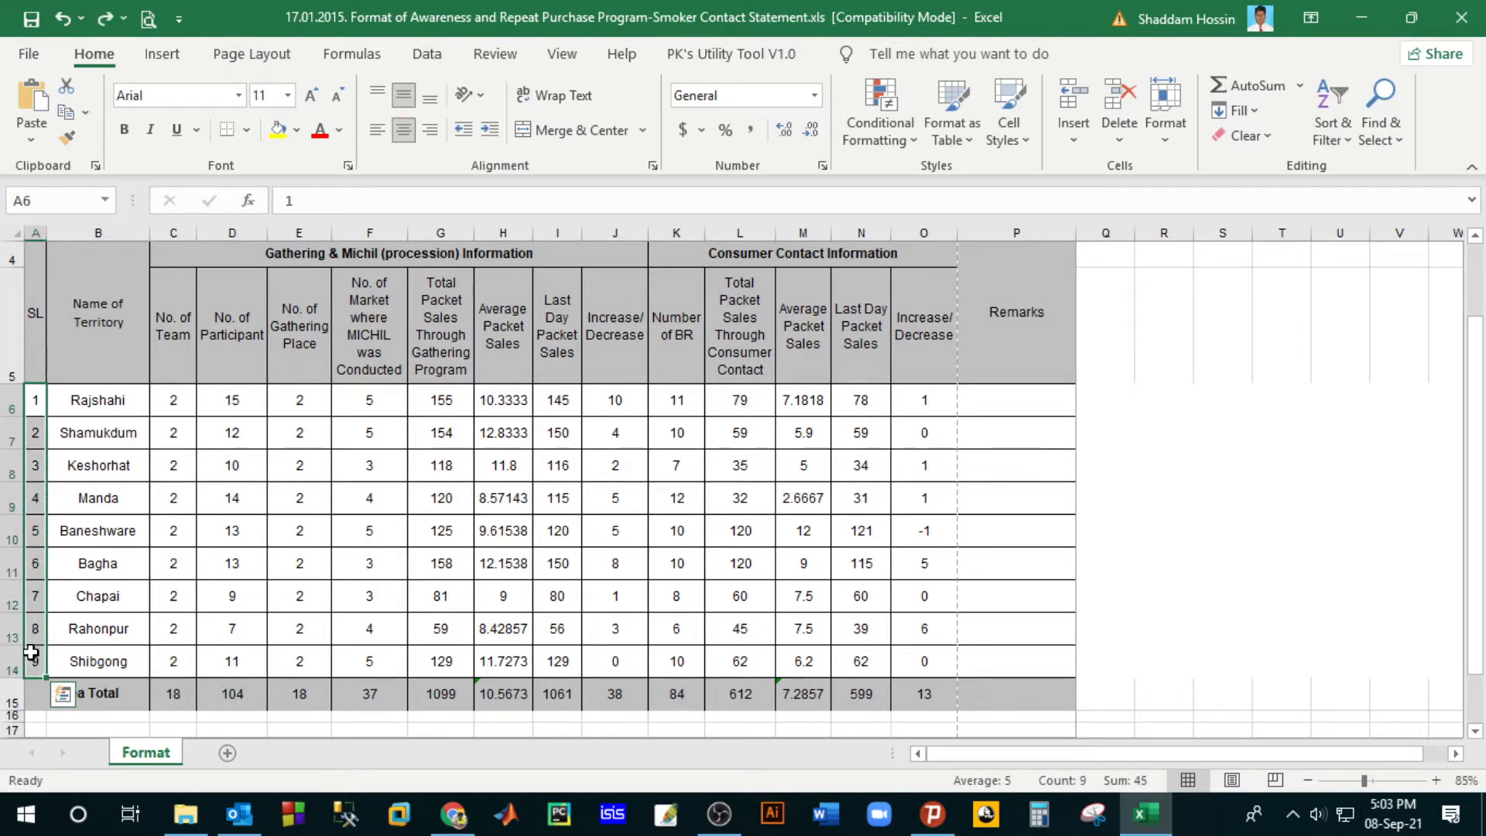
pyautogui.press('Delete')
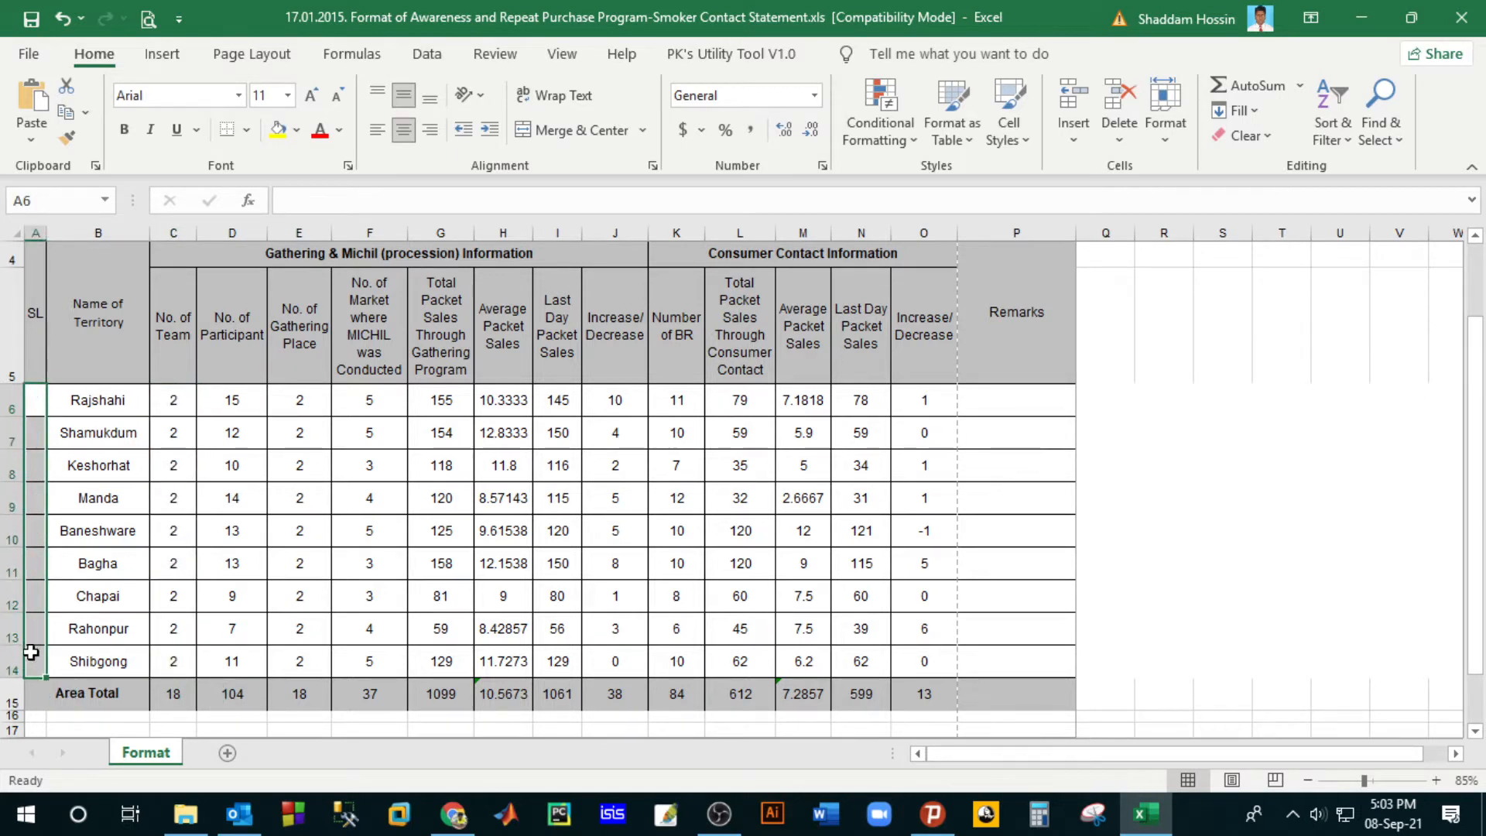
pyautogui.click(35, 397)
pyautogui.write('1')
pyautogui.press('Return')
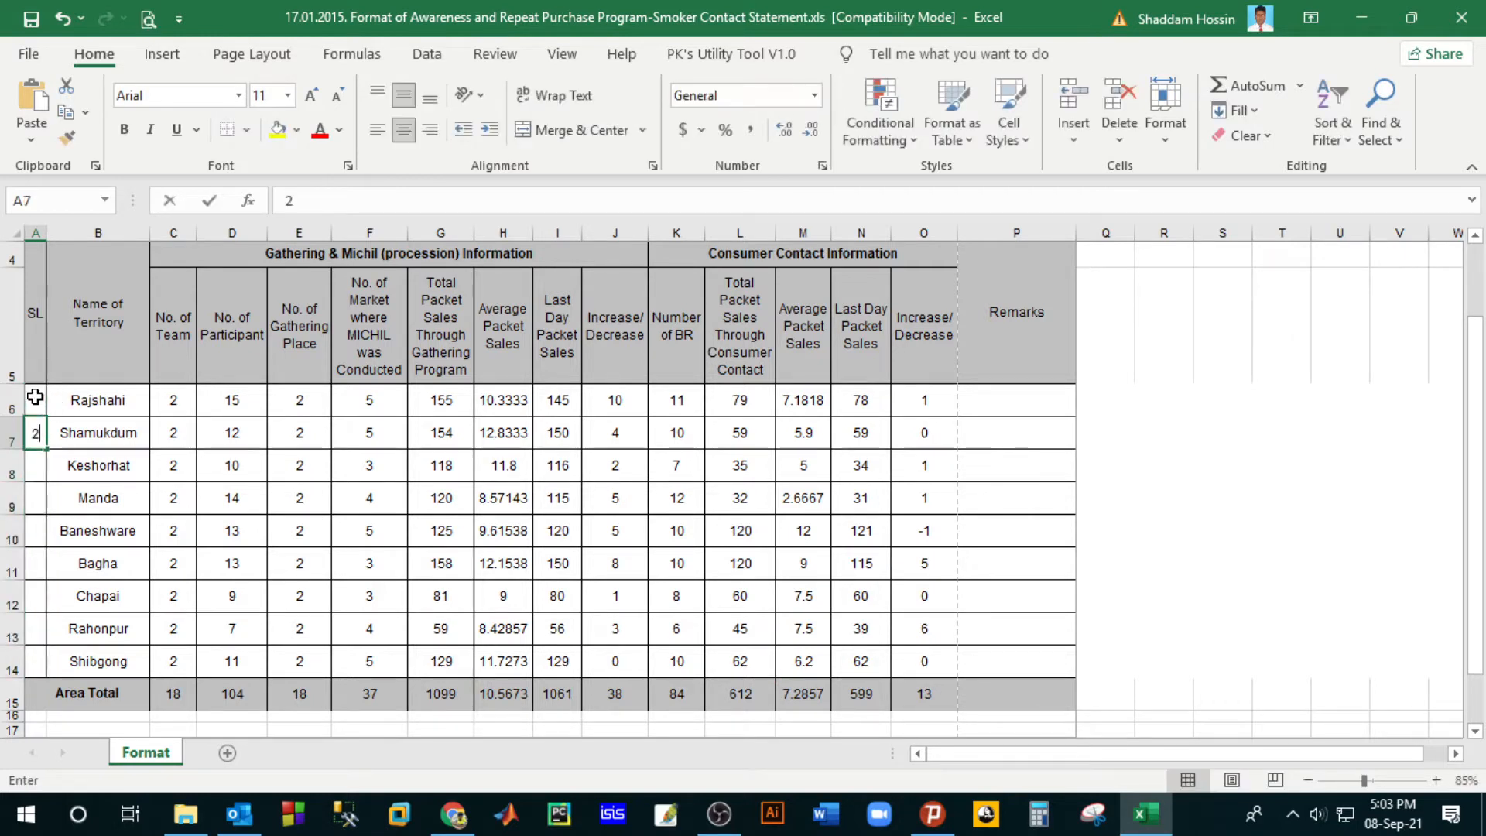
pyautogui.write('2')
pyautogui.press('Return')
# Step: Fill the SL number series from A6:A7 down to A14
pyautogui.moveTo(35, 396); pyautogui.dragTo(35, 432)
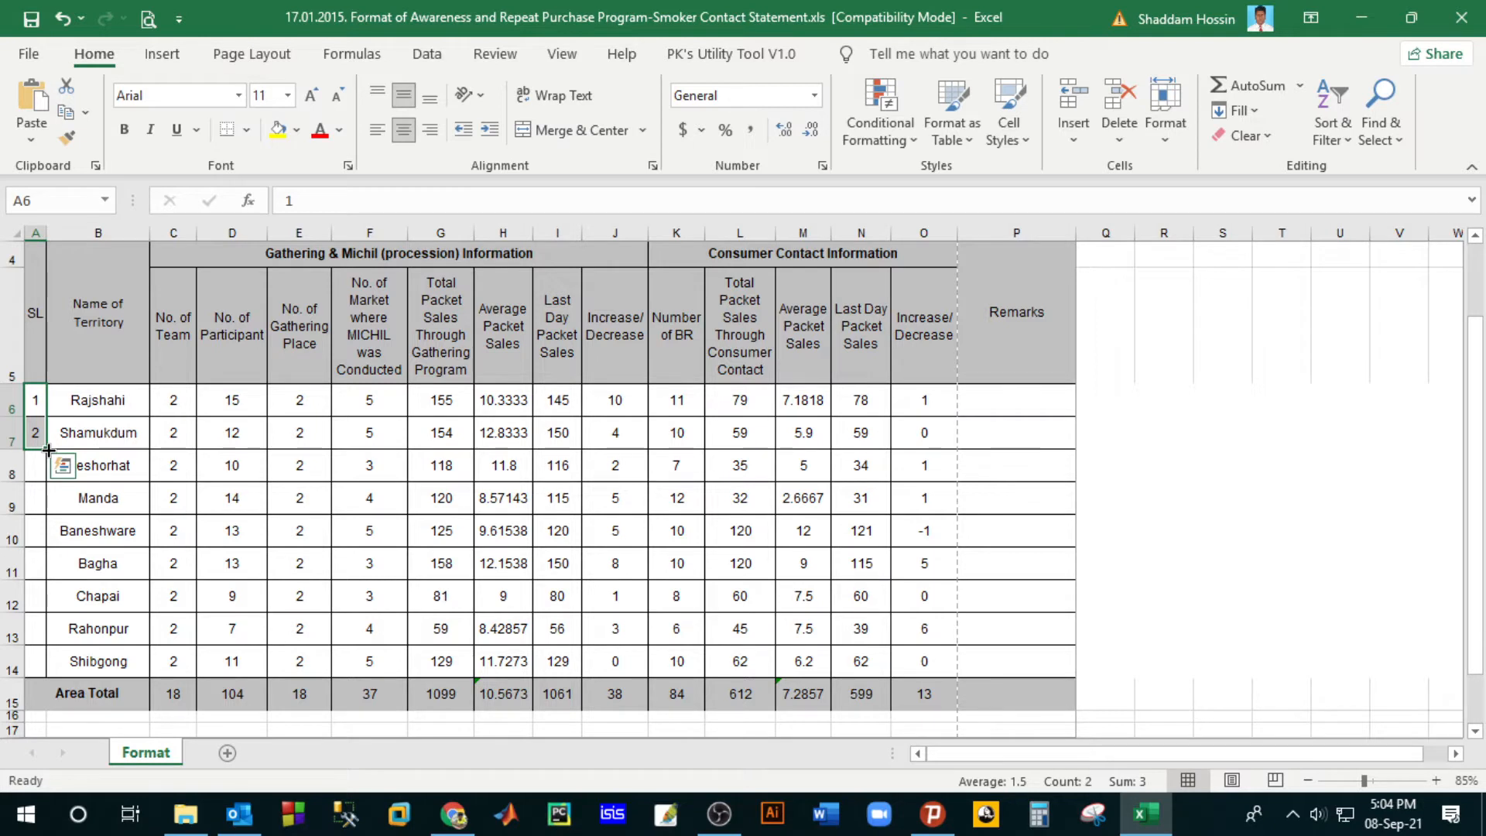
pyautogui.moveTo(48, 450); pyautogui.dragTo(56, 667)
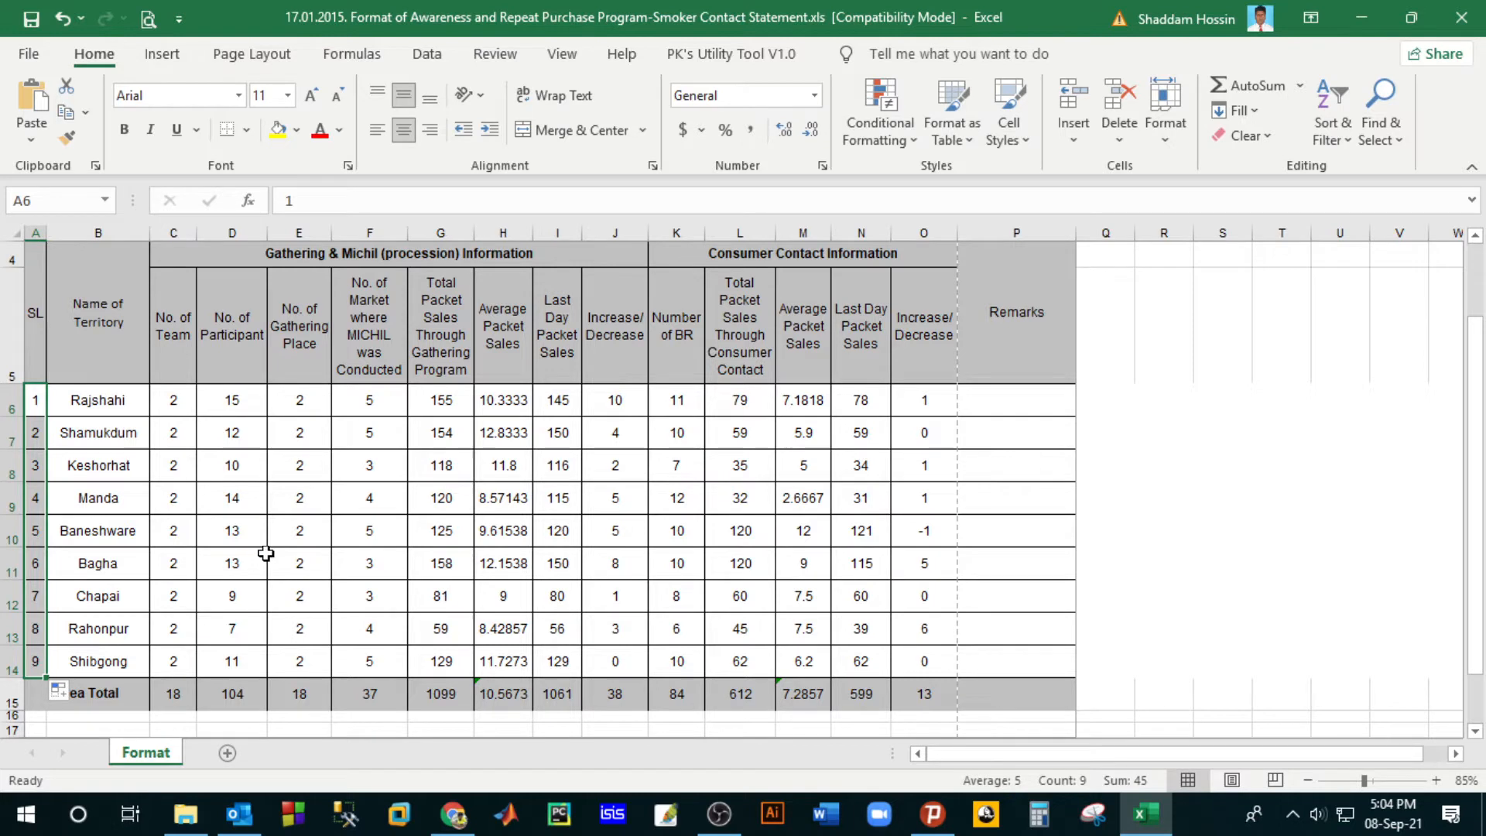
pyautogui.click(248, 499)
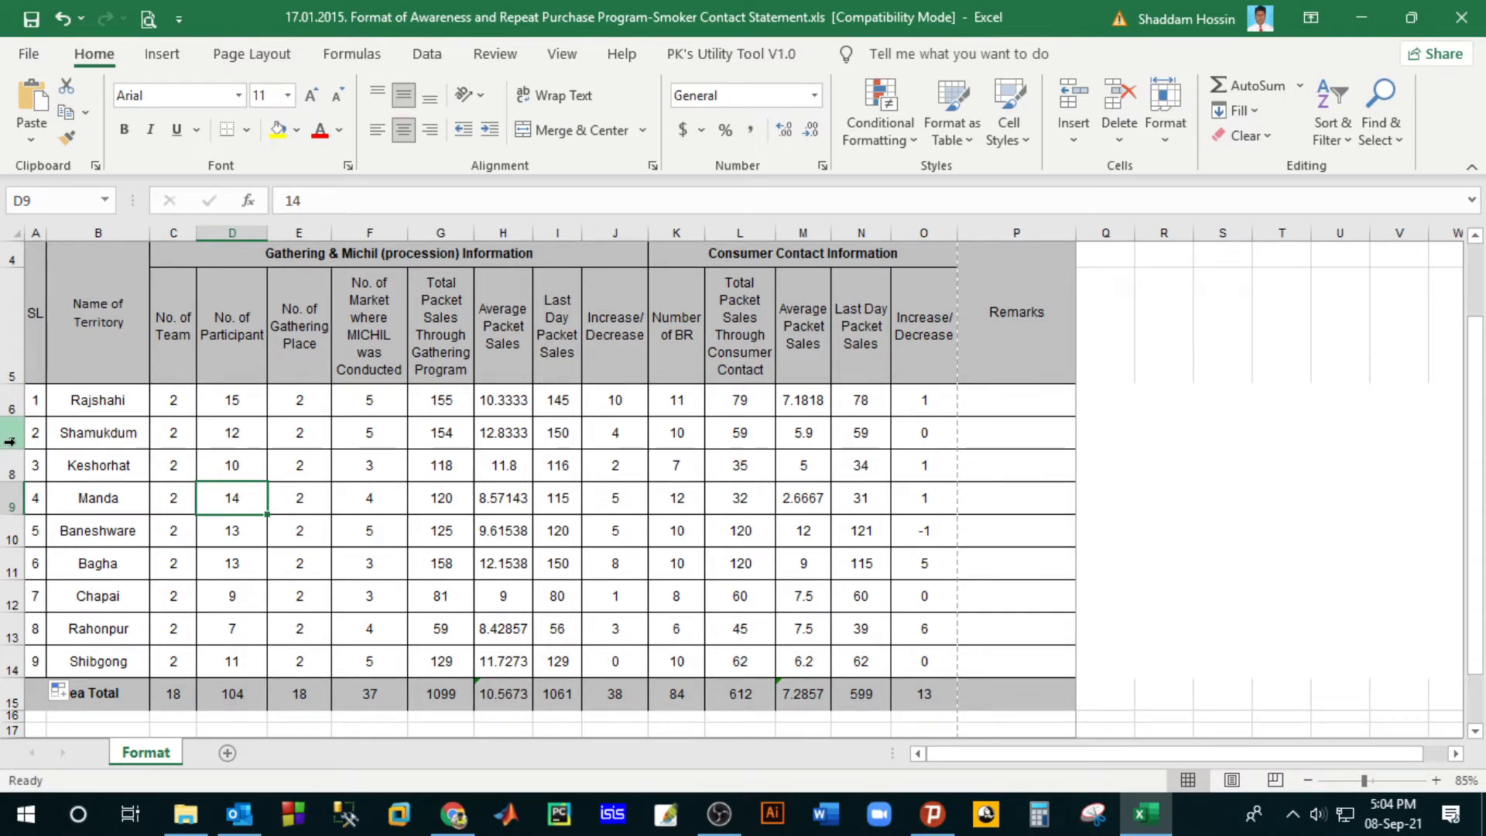
# Step: Insert a blank row above the Shamukdum row, at row 7
pyautogui.click(247, 470)
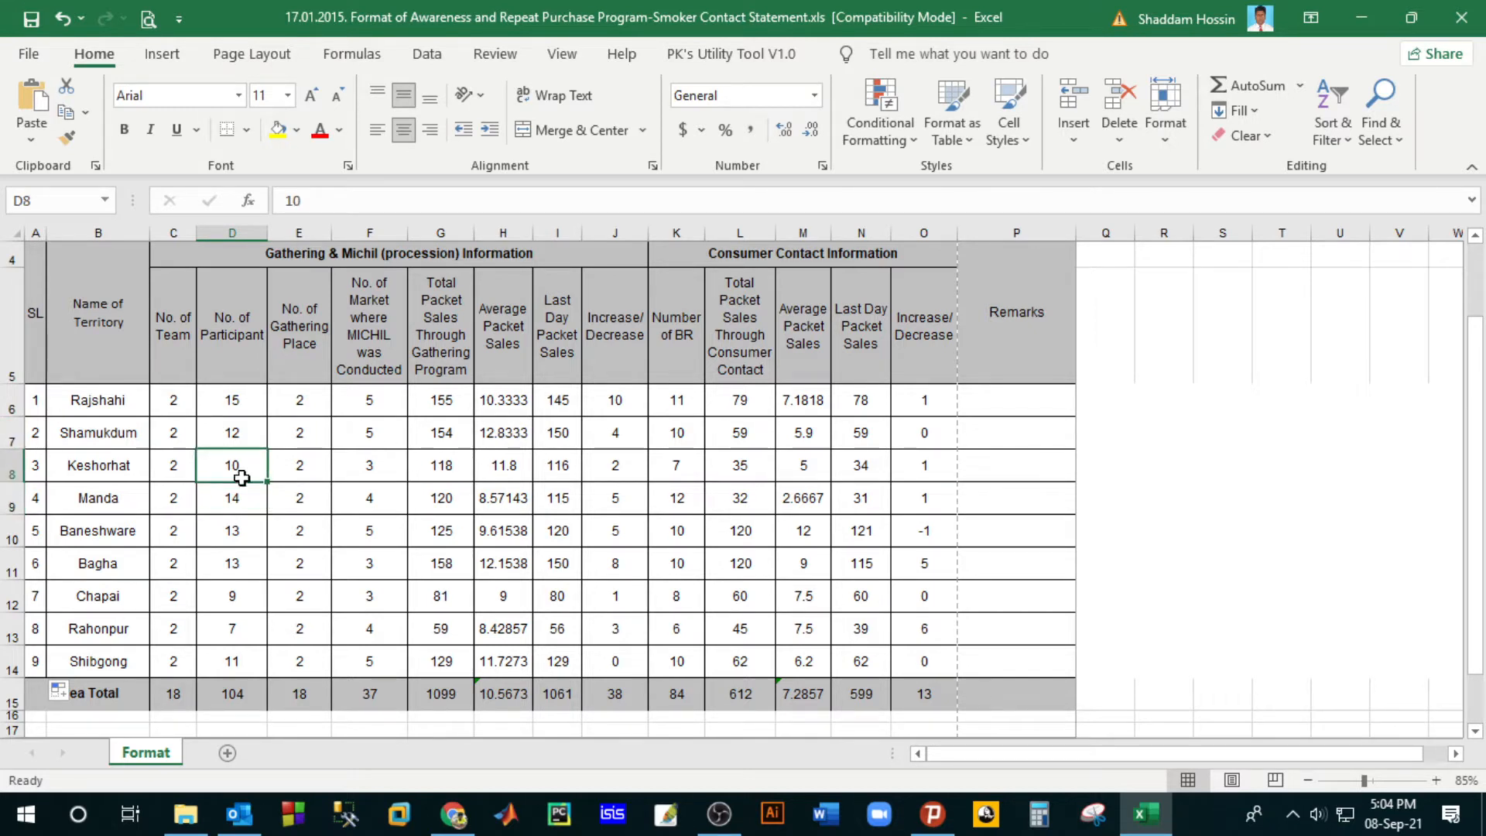
pyautogui.rightClick(12, 436)
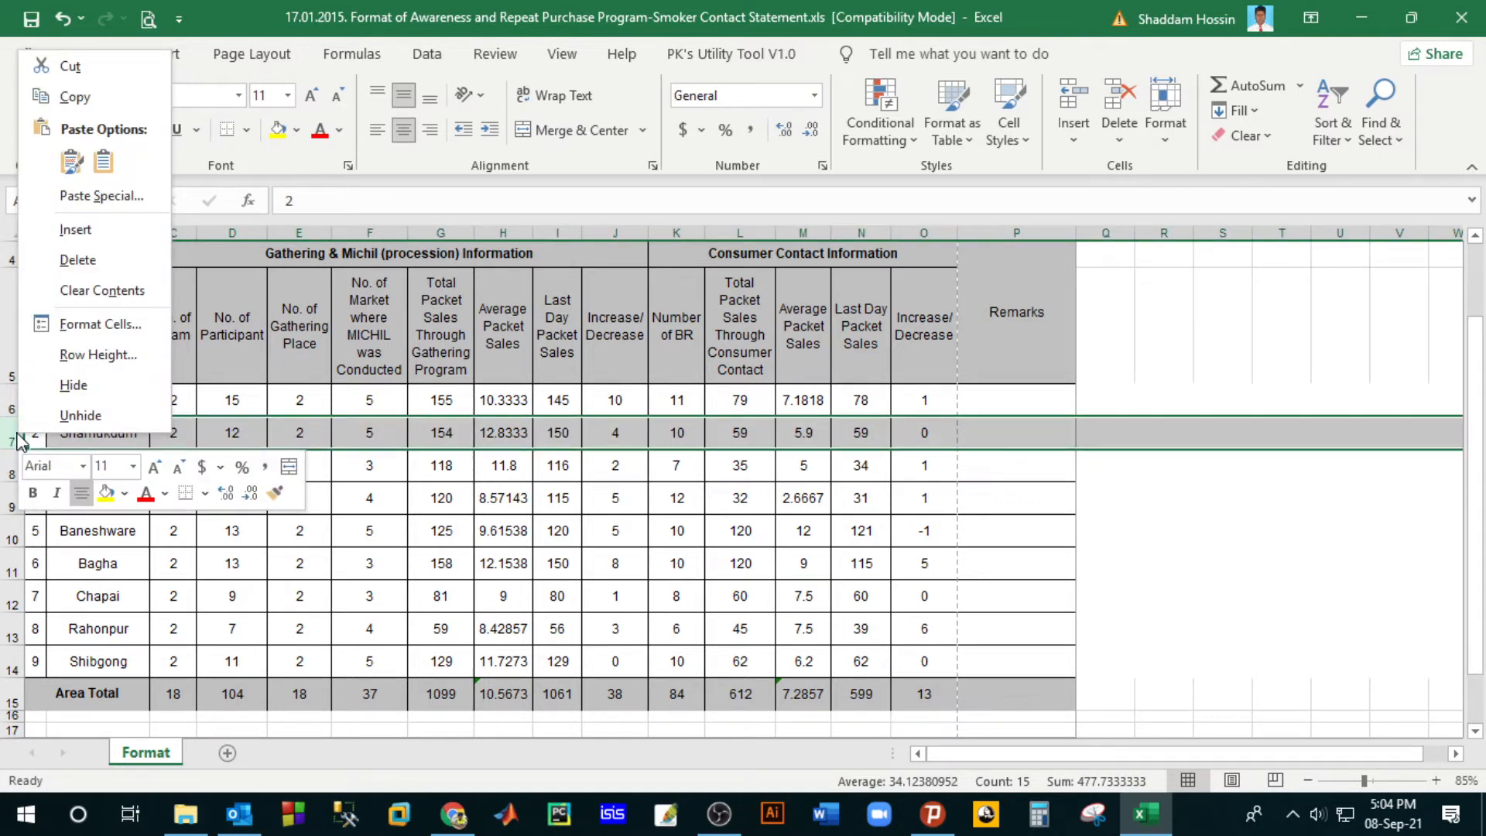
pyautogui.click(75, 229)
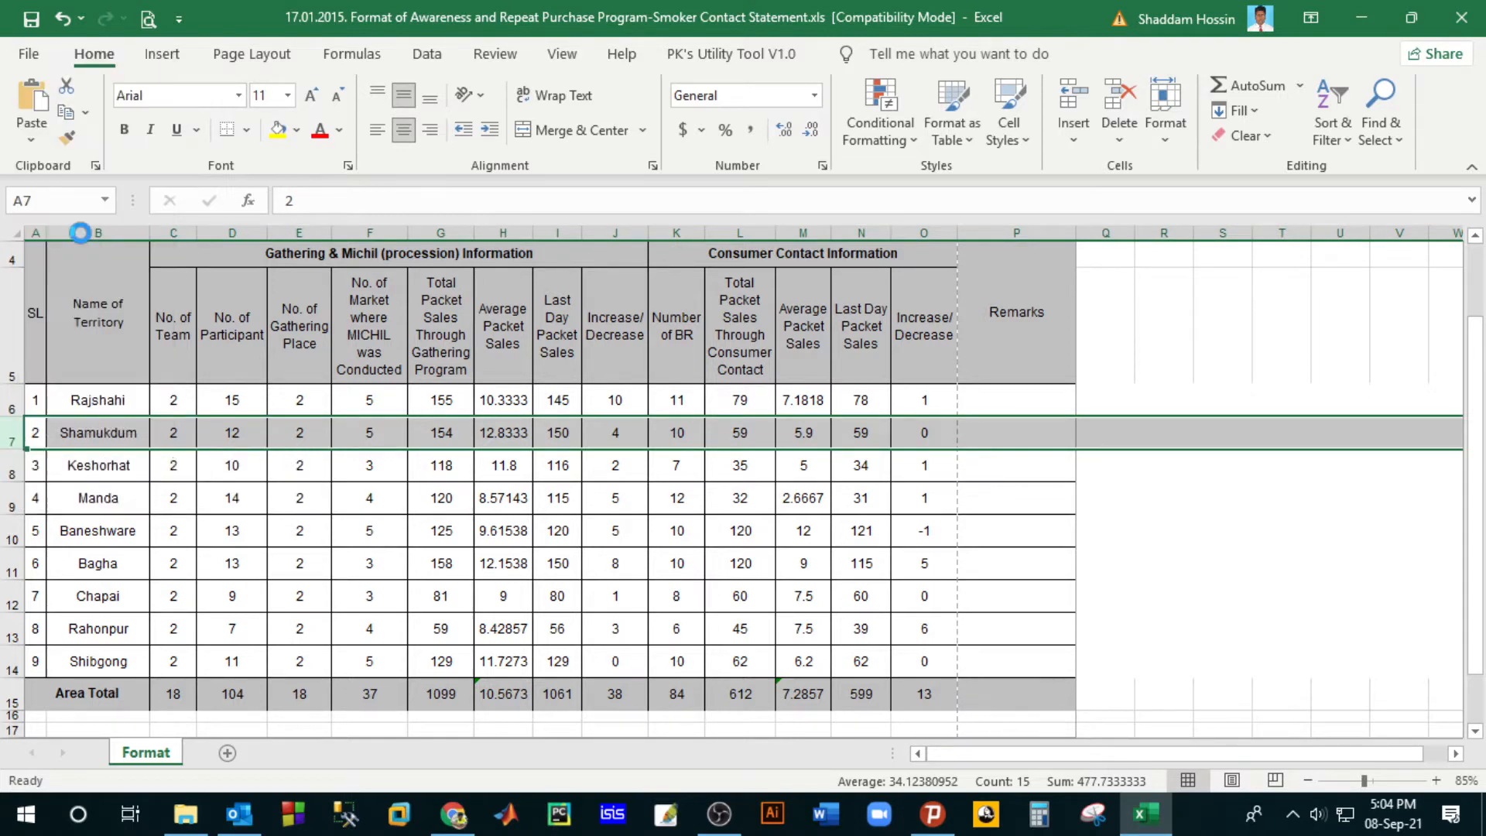
pyautogui.click(206, 431)
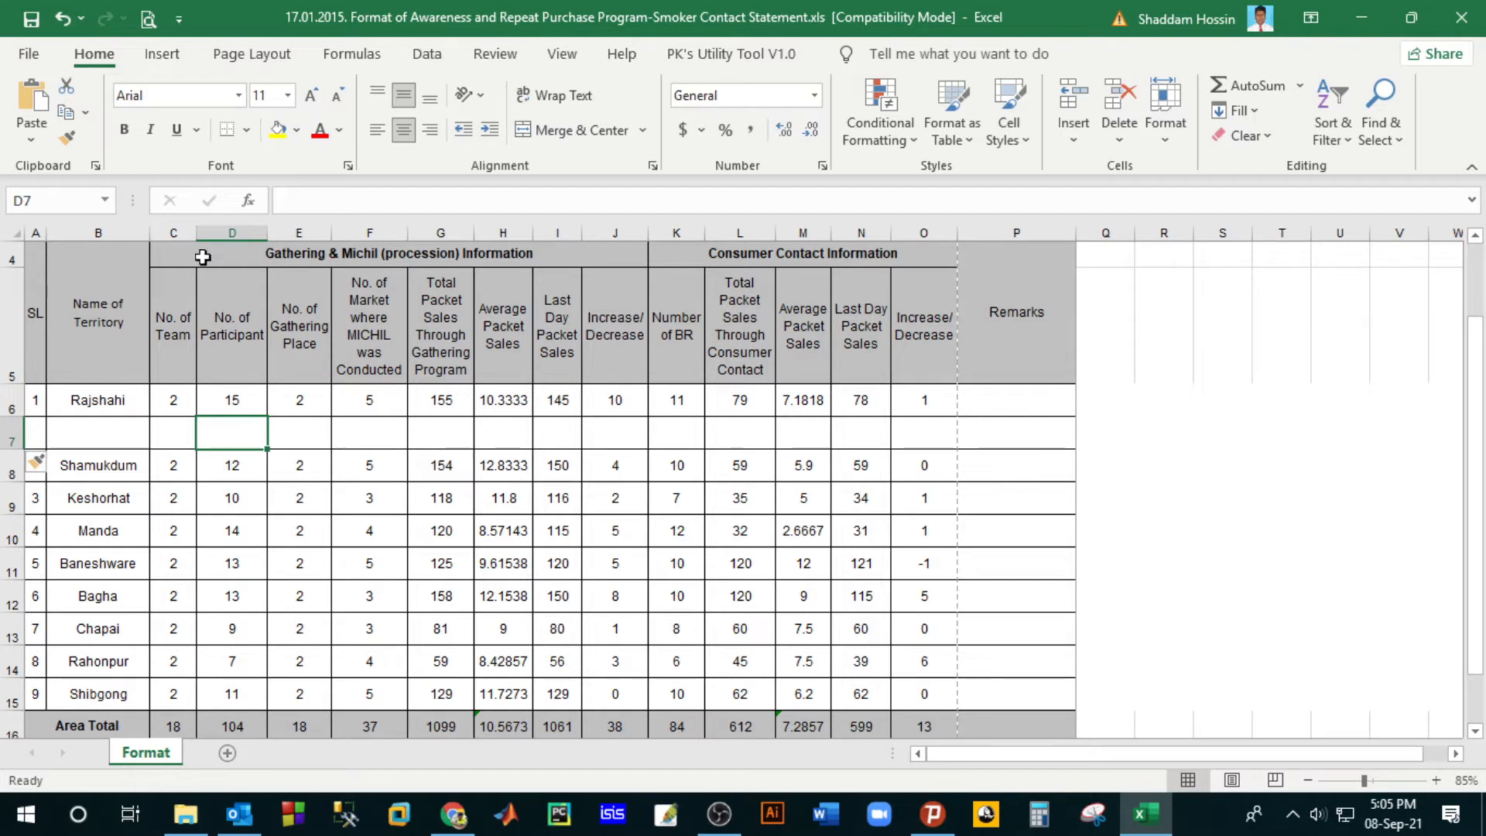
# Step: Insert a blank column before the No. of Participant column, at column D
pyautogui.click(234, 232)
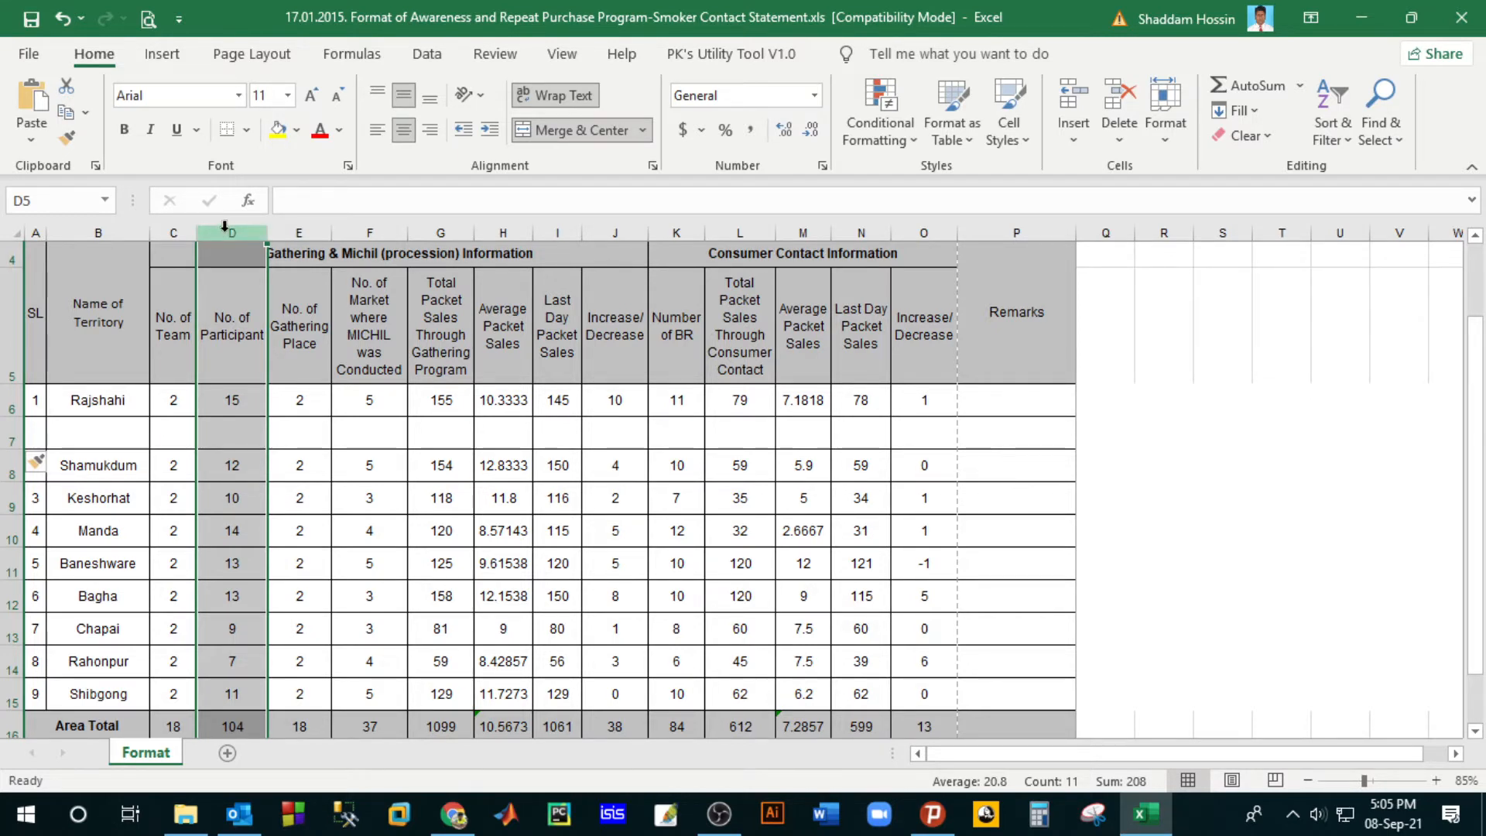
pyautogui.rightClick(226, 232)
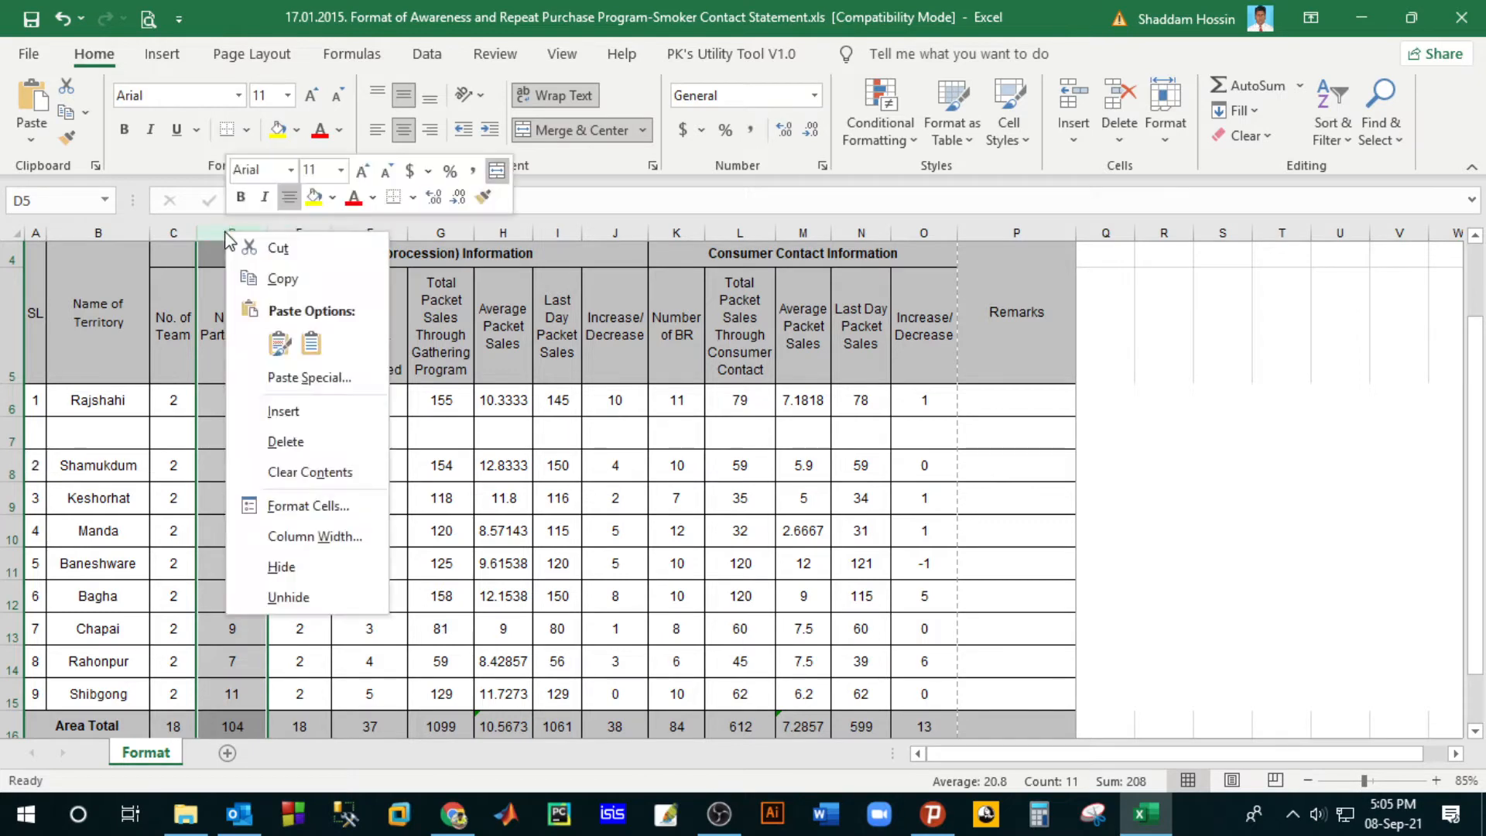
pyautogui.click(268, 408)
pyautogui.click(631, 562)
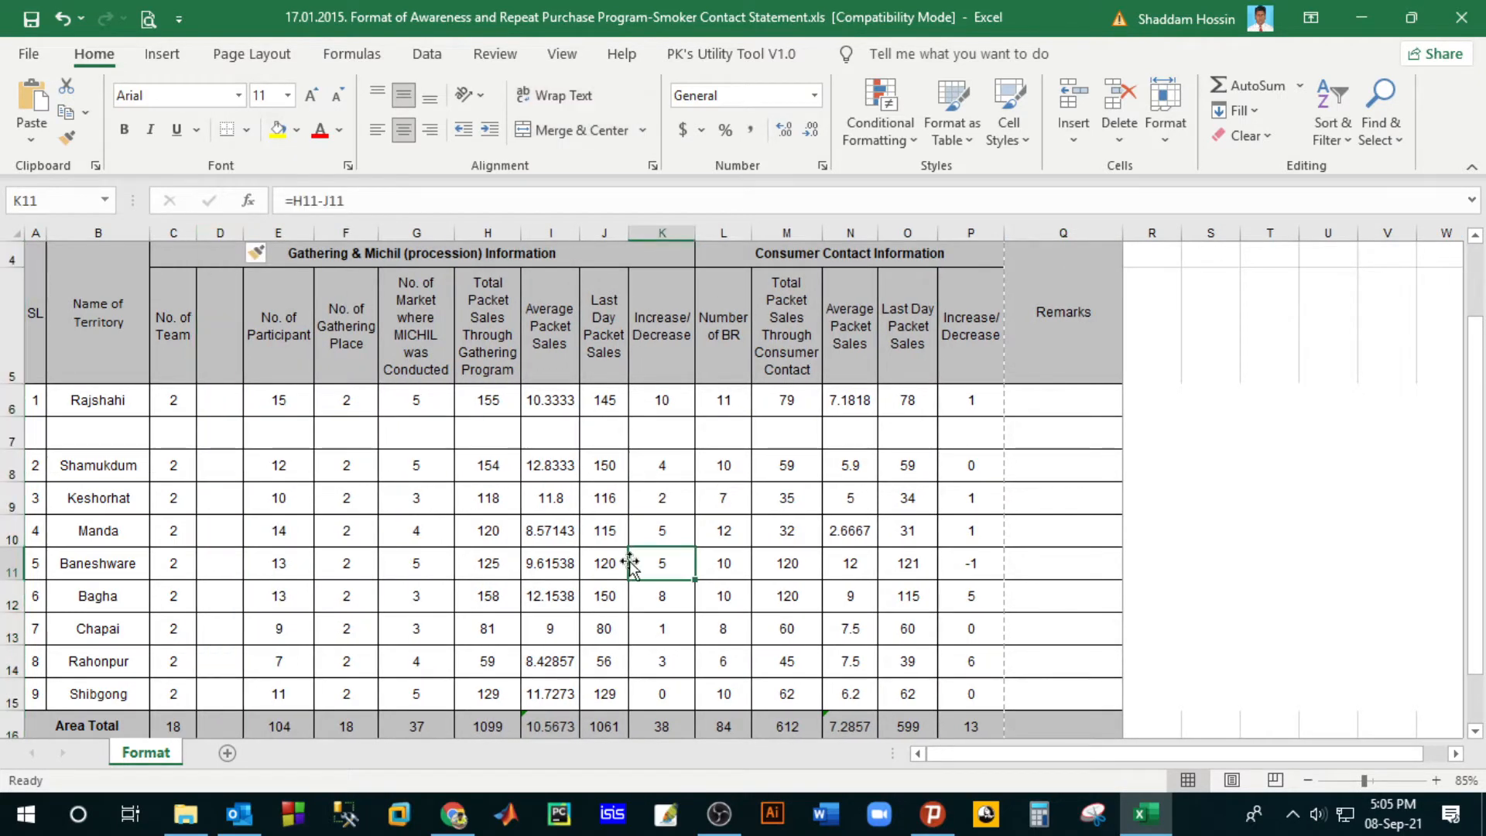
# Step: Delete the blank column D between No. of Team and No. of Participant
pyautogui.click(225, 222)
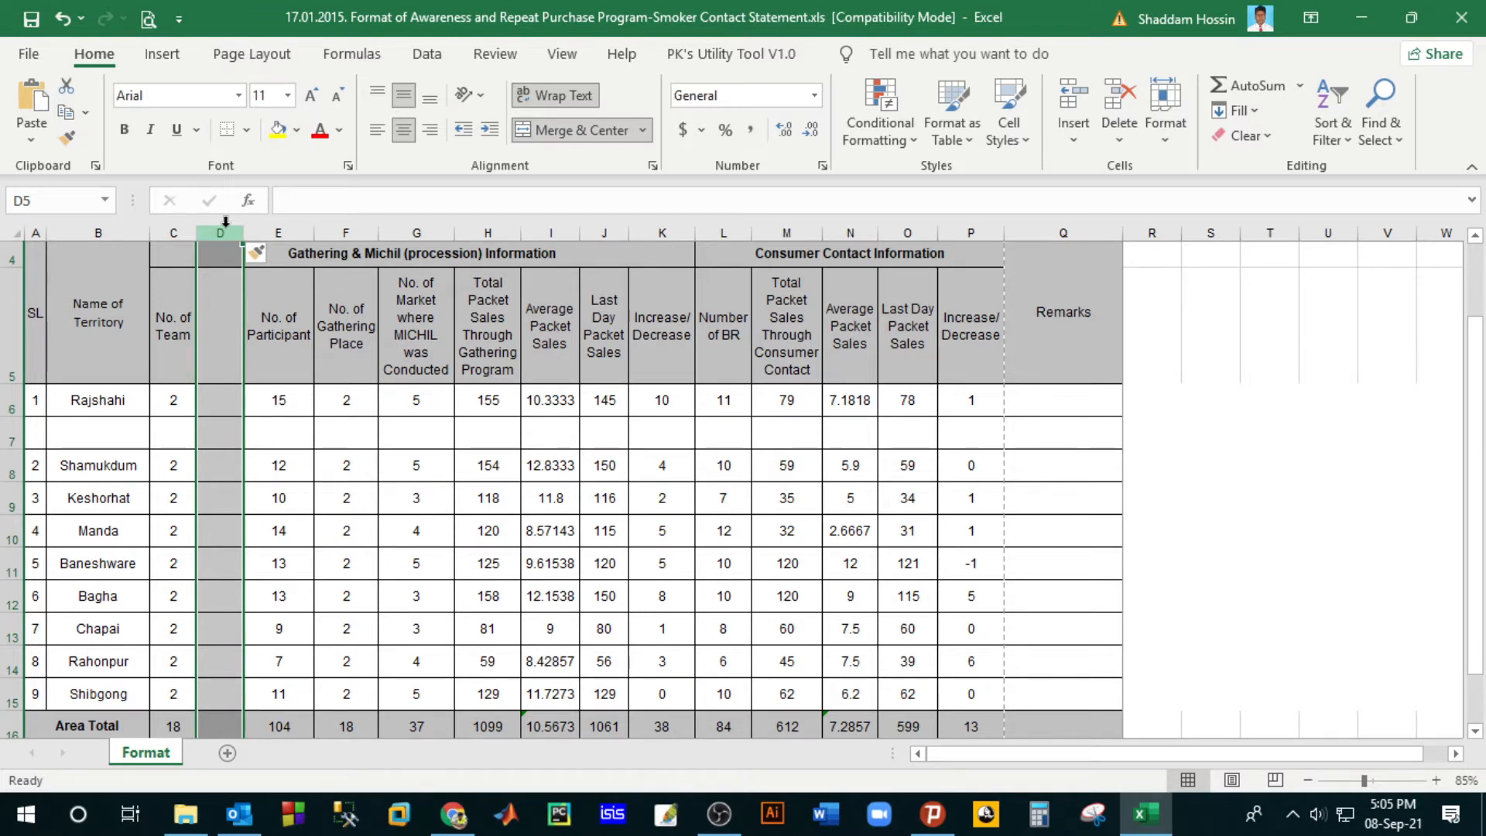
pyautogui.rightClick(225, 222)
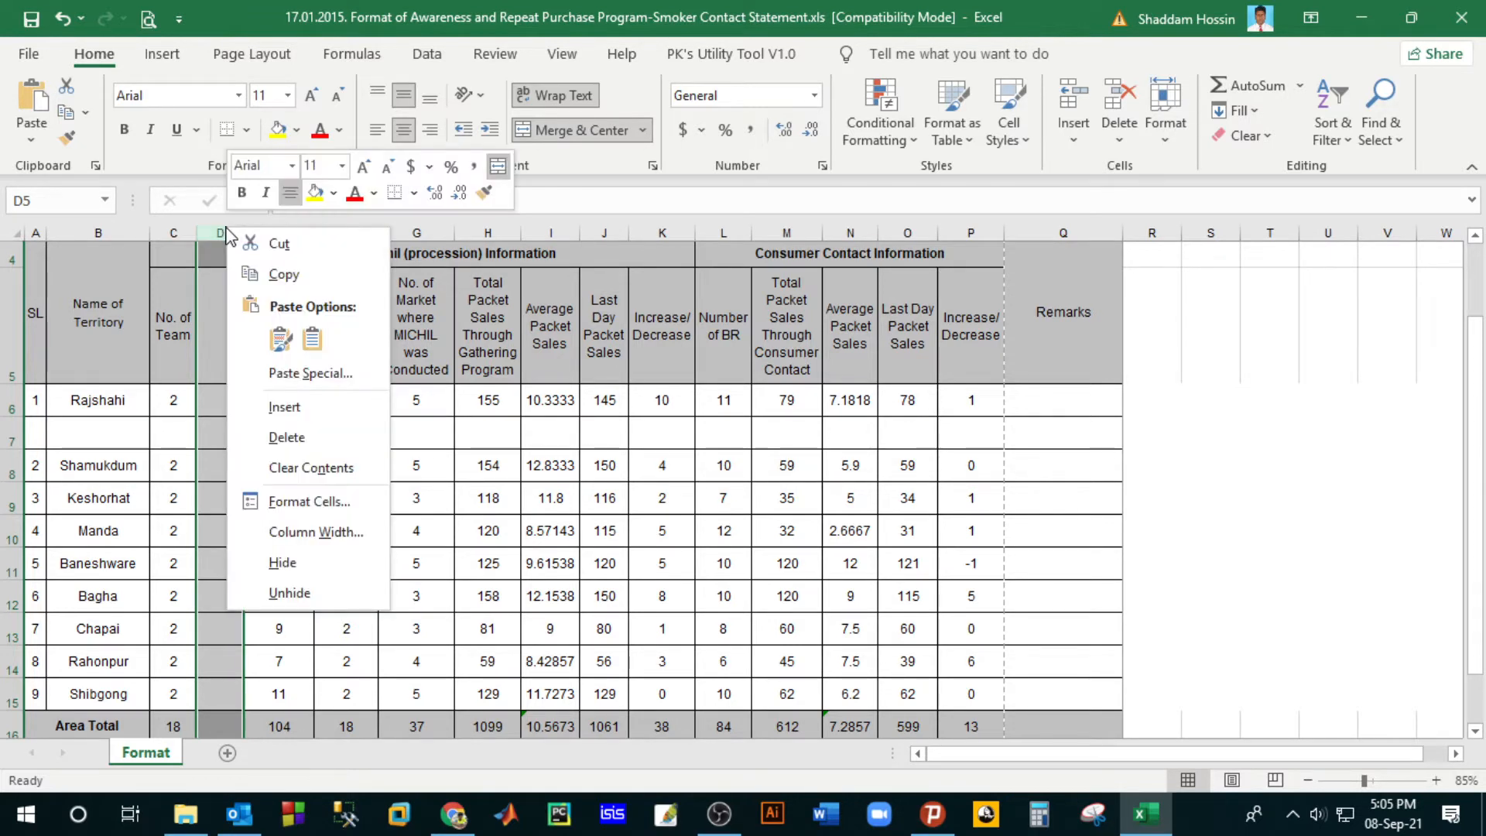
pyautogui.click(289, 592)
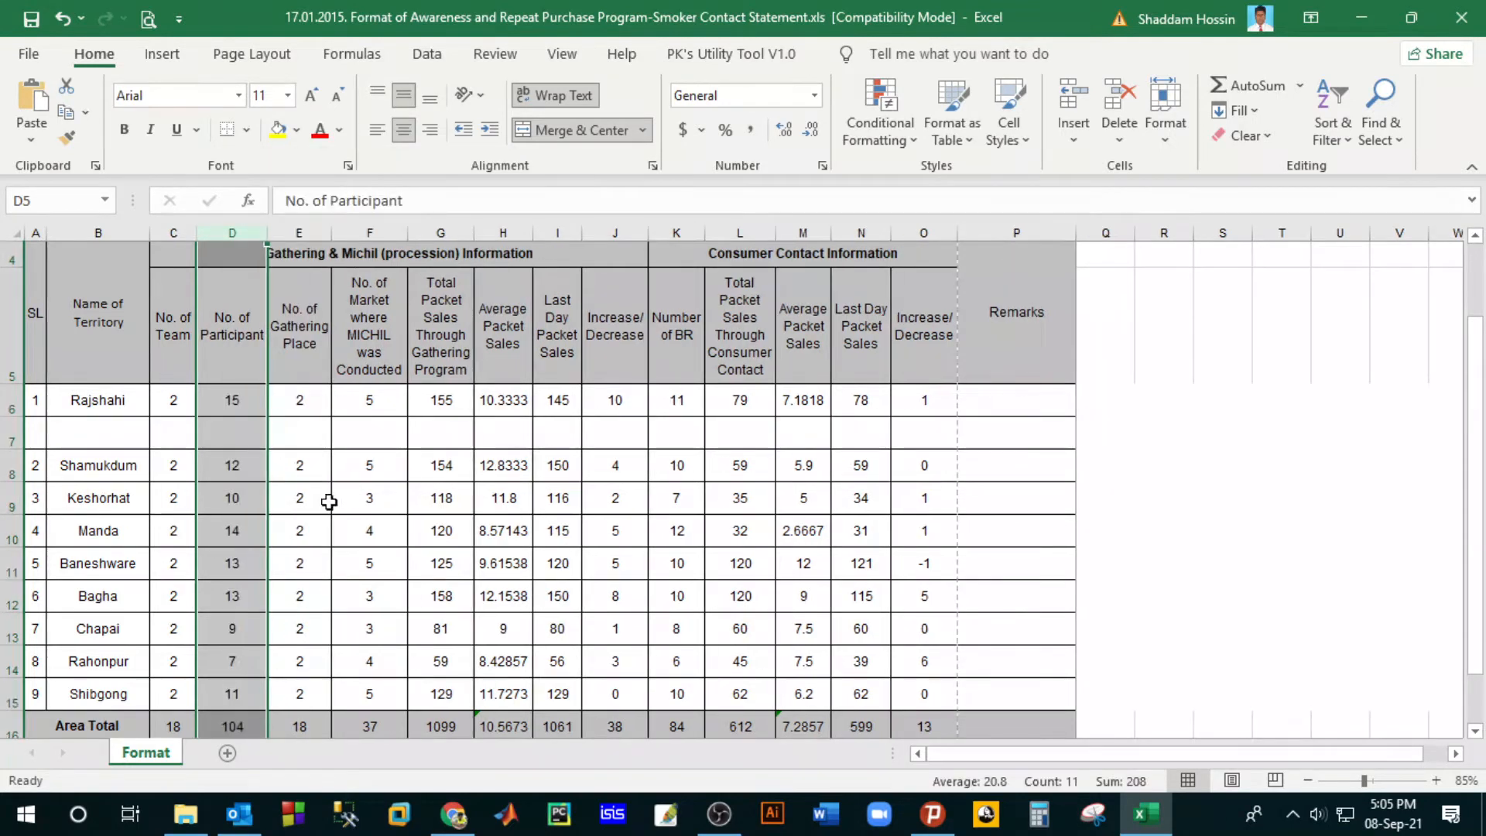
pyautogui.click(294, 510)
# Step: Hide the blank row 7 between the Rajshahi and Shamukdum rows
pyautogui.click(12, 434)
pyautogui.rightClick(12, 433)
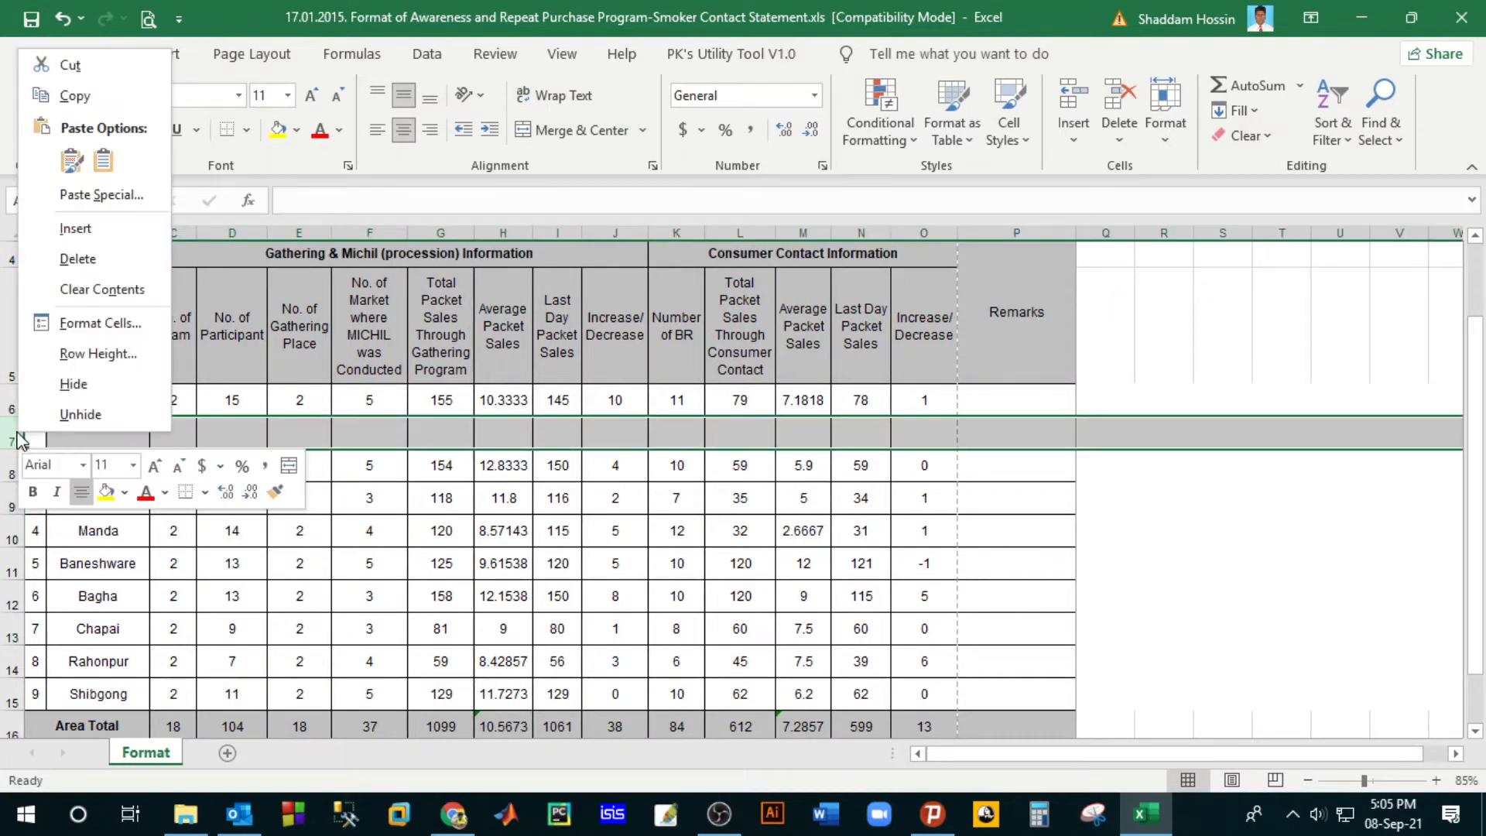
pyautogui.click(75, 385)
pyautogui.click(492, 523)
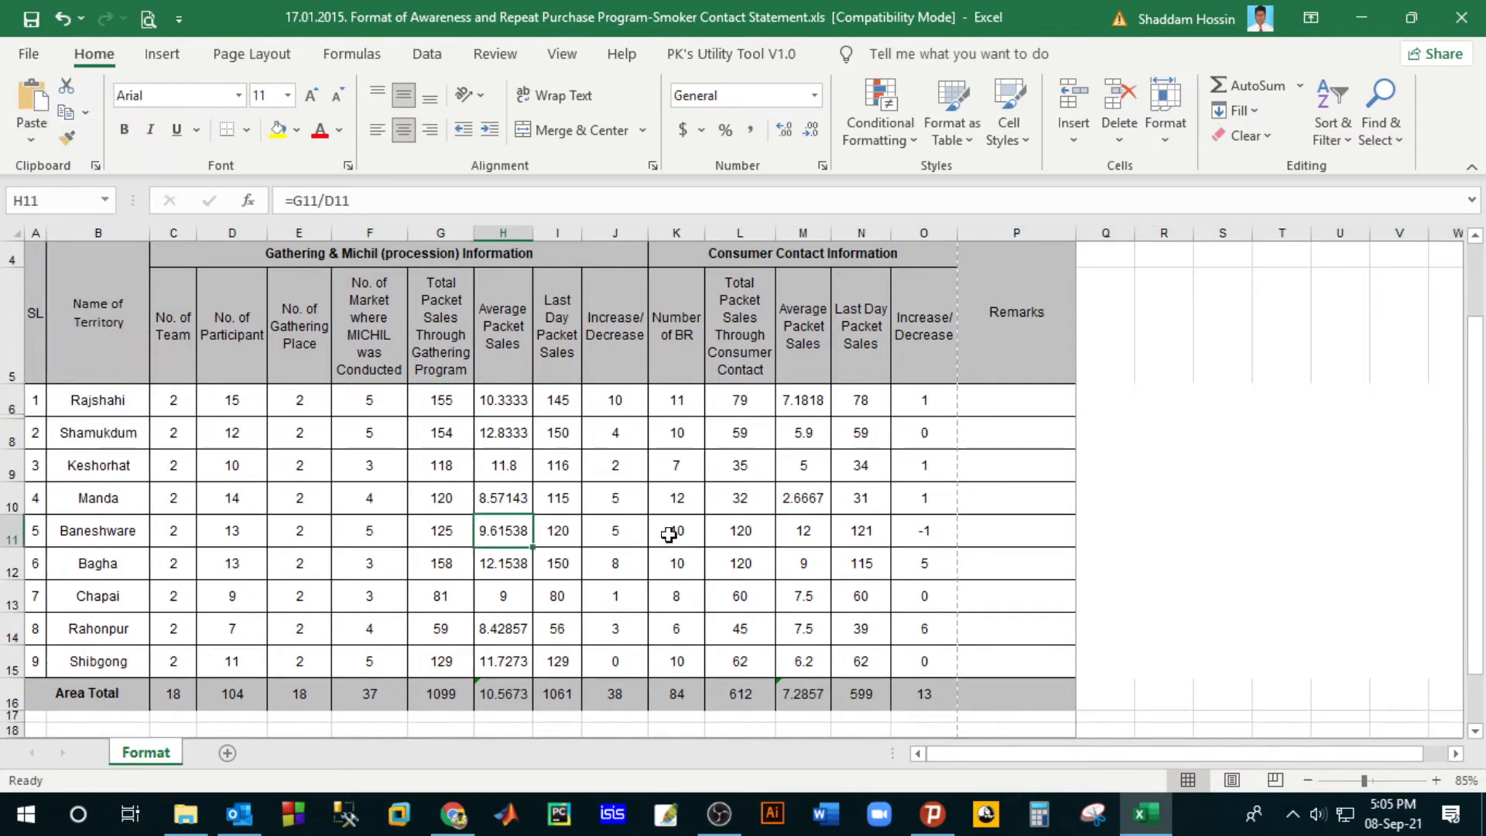
# Step: Merge and center the title Awareness and Repeat Purchase Program across A2:P2
pyautogui.scroll(1, 492, 523)
pyautogui.click(116, 271)
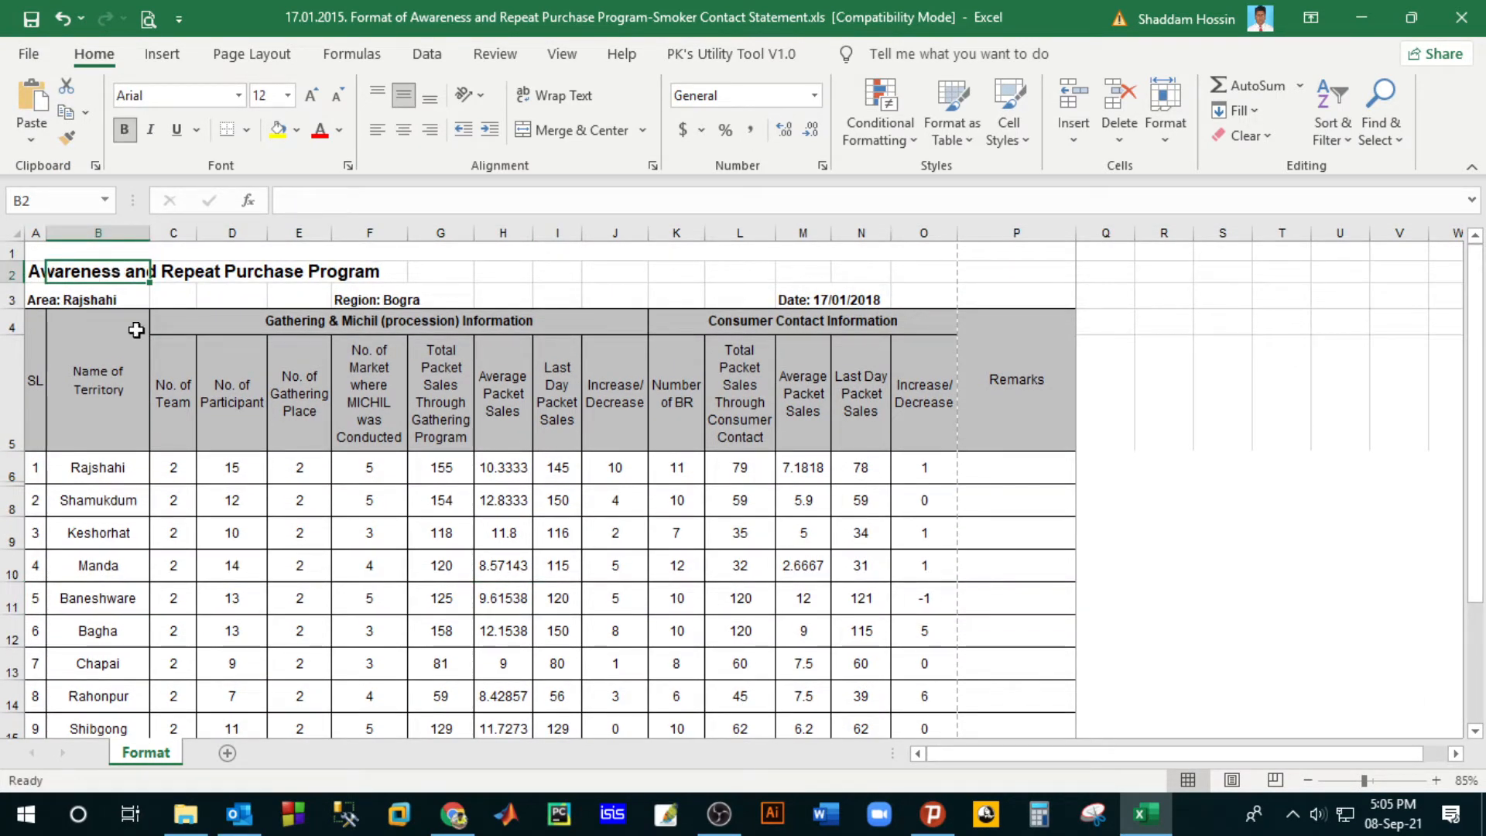
pyautogui.click(35, 268)
pyautogui.moveTo(36, 269); pyautogui.dragTo(1047, 279)
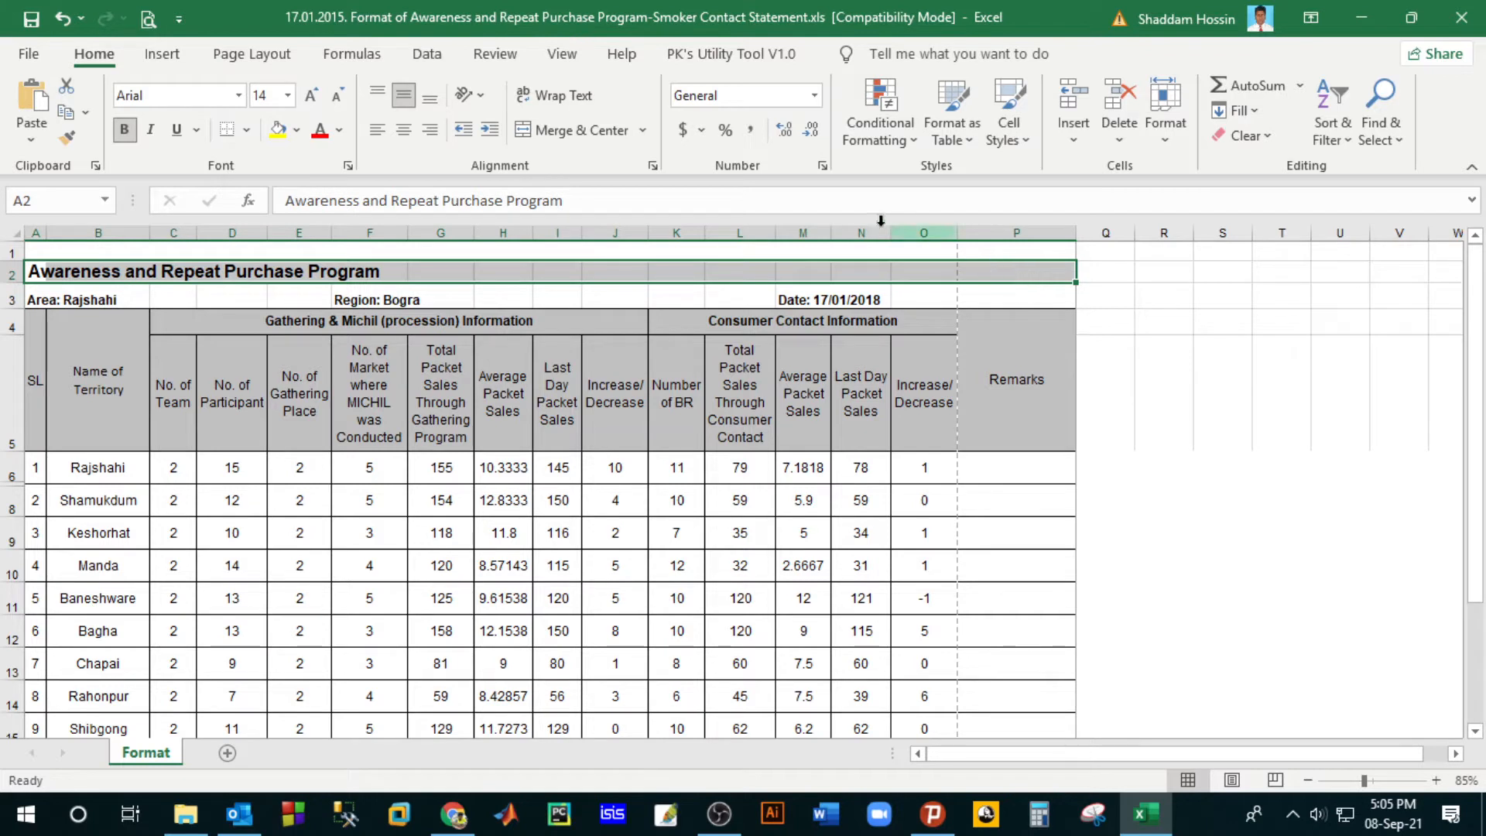
pyautogui.click(545, 132)
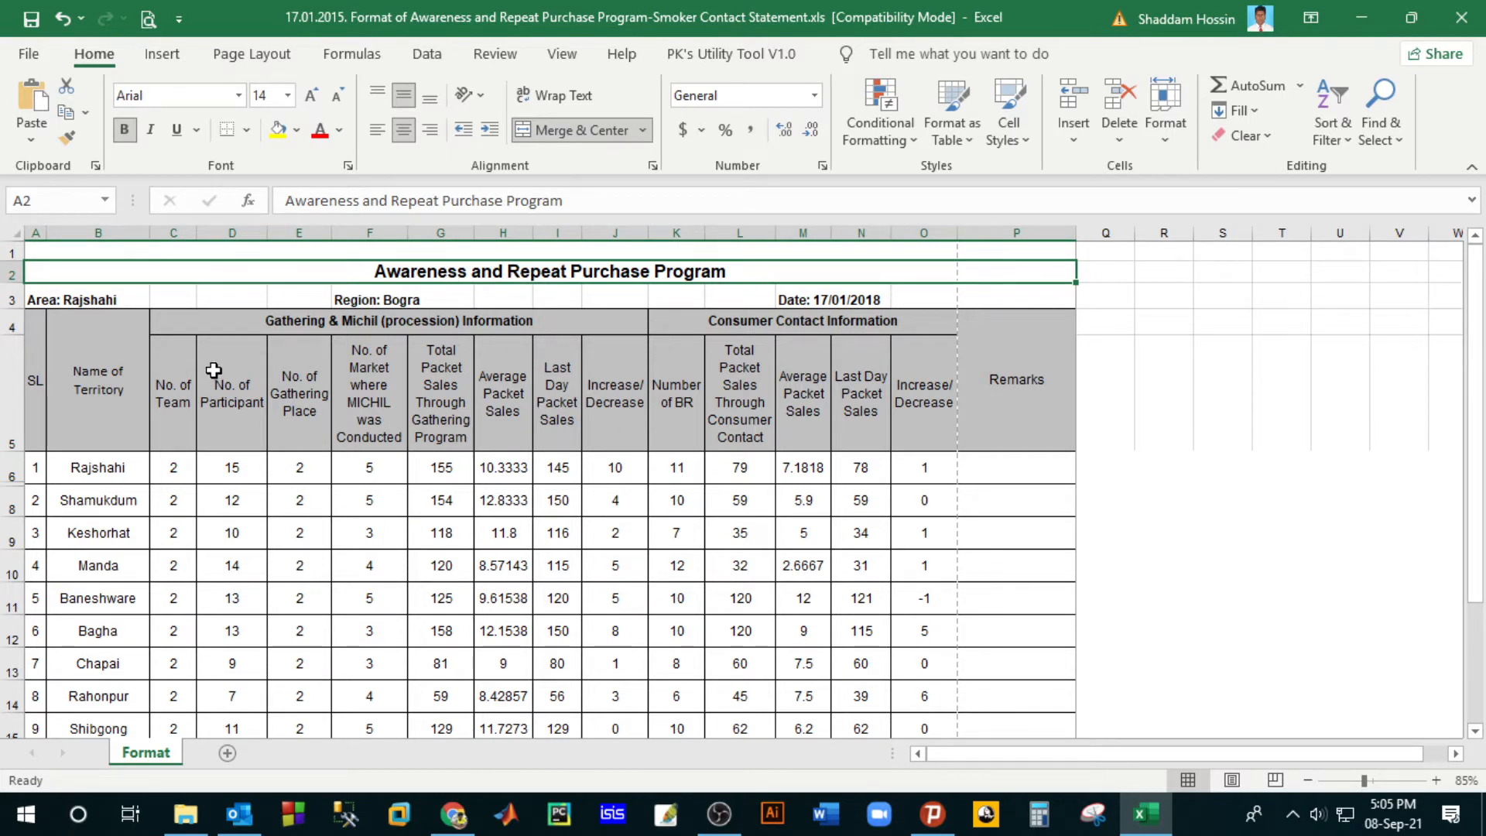
# Step: Merge and center the Area text across A3:D3 and the Region text across F3:K3
pyautogui.click(51, 300)
pyautogui.moveTo(36, 297); pyautogui.dragTo(206, 297)
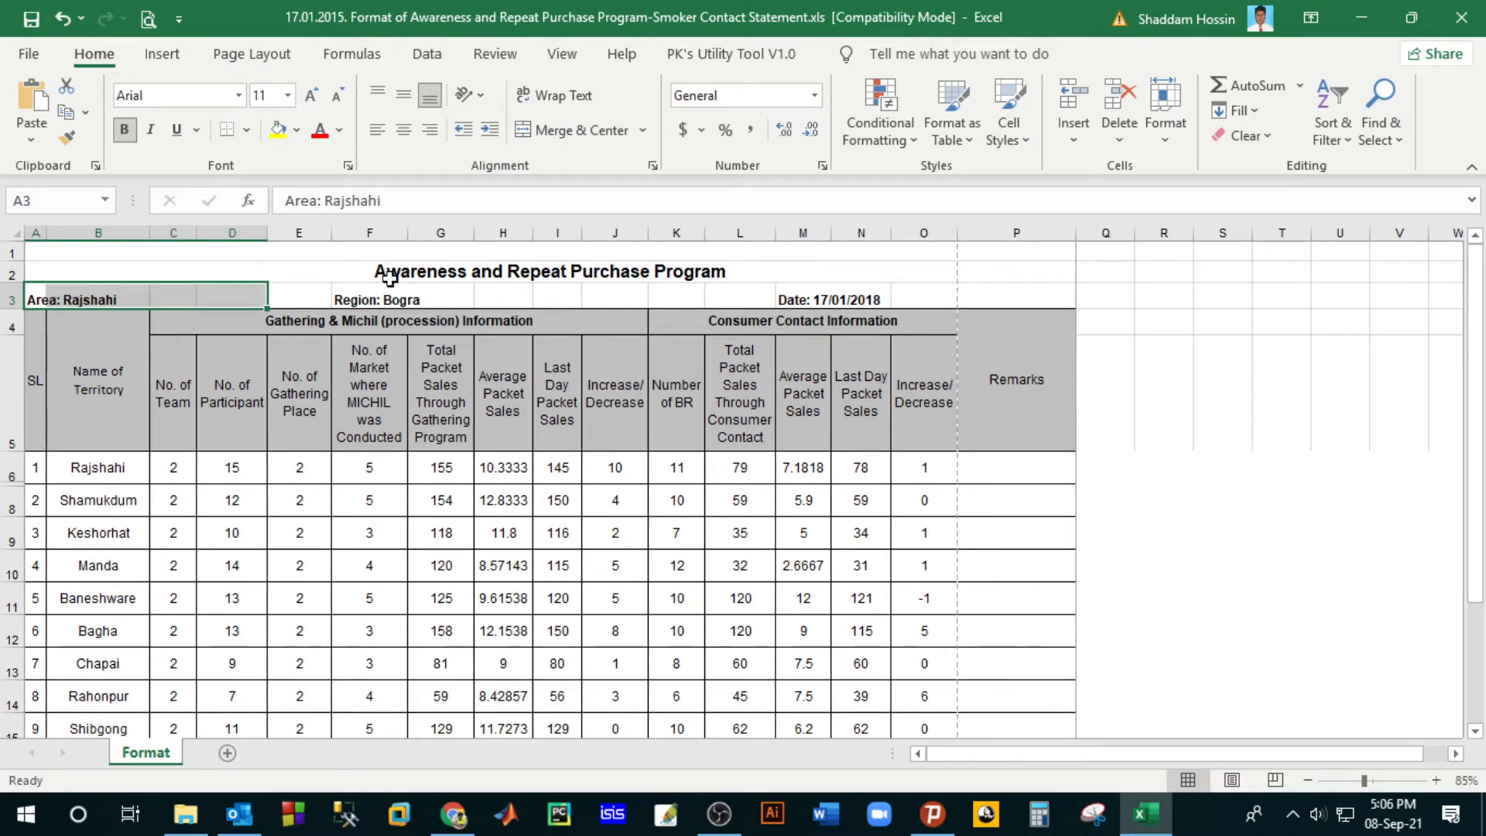
pyautogui.click(553, 132)
pyautogui.moveTo(352, 298); pyautogui.dragTo(665, 296)
pyautogui.click(569, 132)
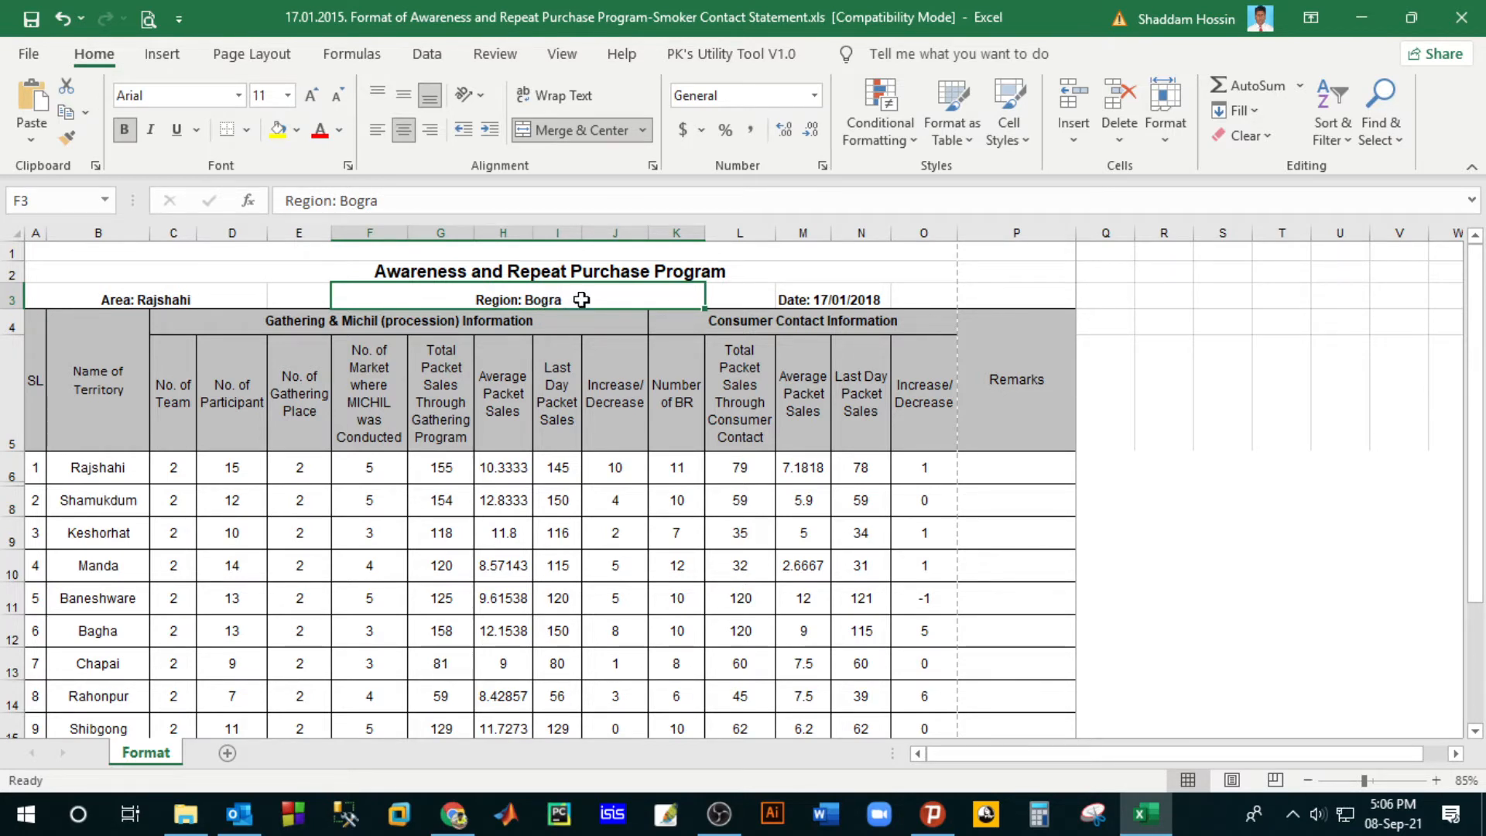
# Step: Try left and top alignment on the merged Region cell and finish with it centered horizontally and middle-aligned vertically
pyautogui.click(375, 133)
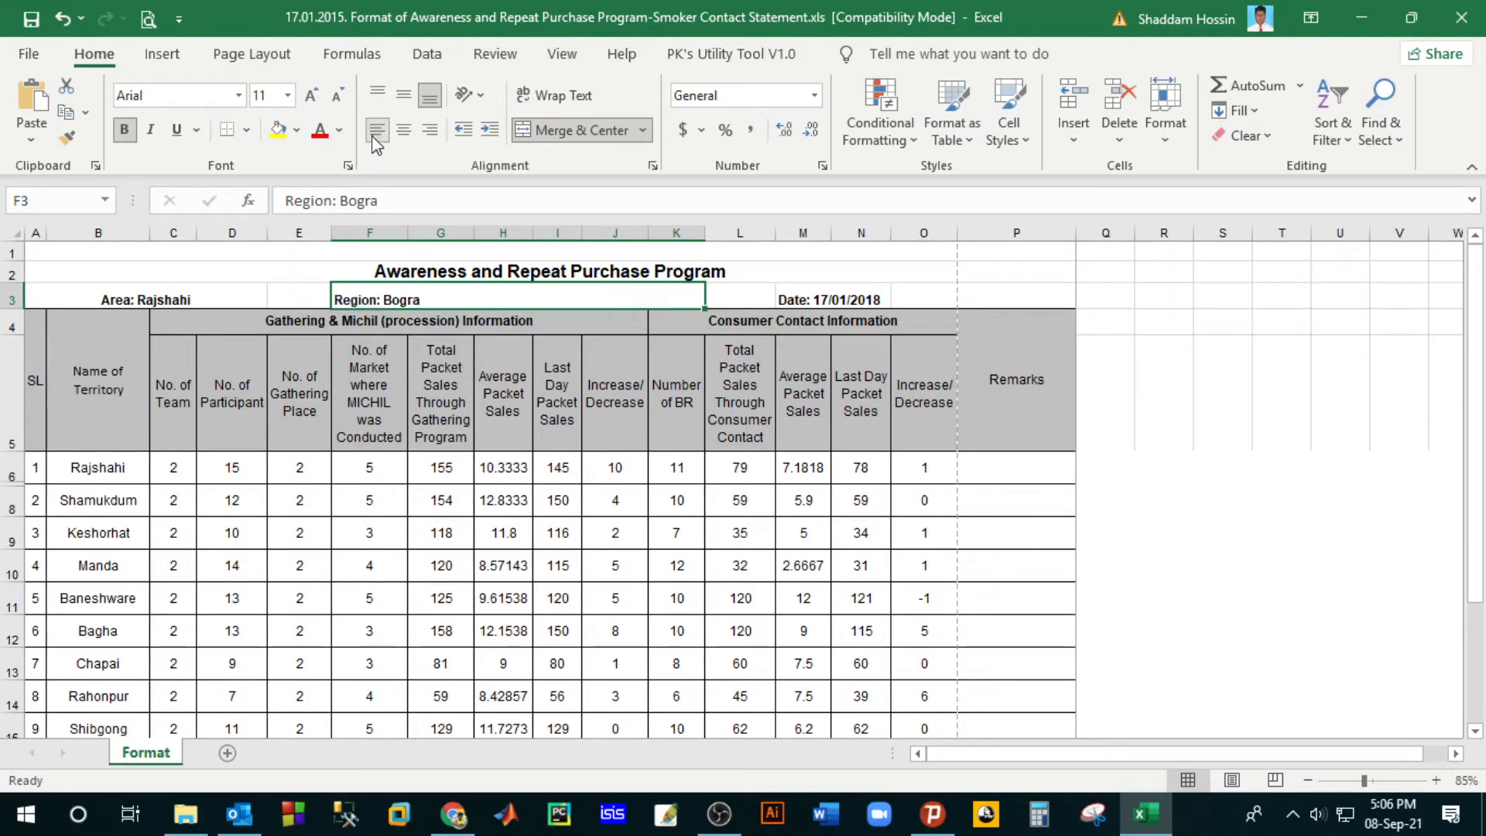
pyautogui.click(403, 130)
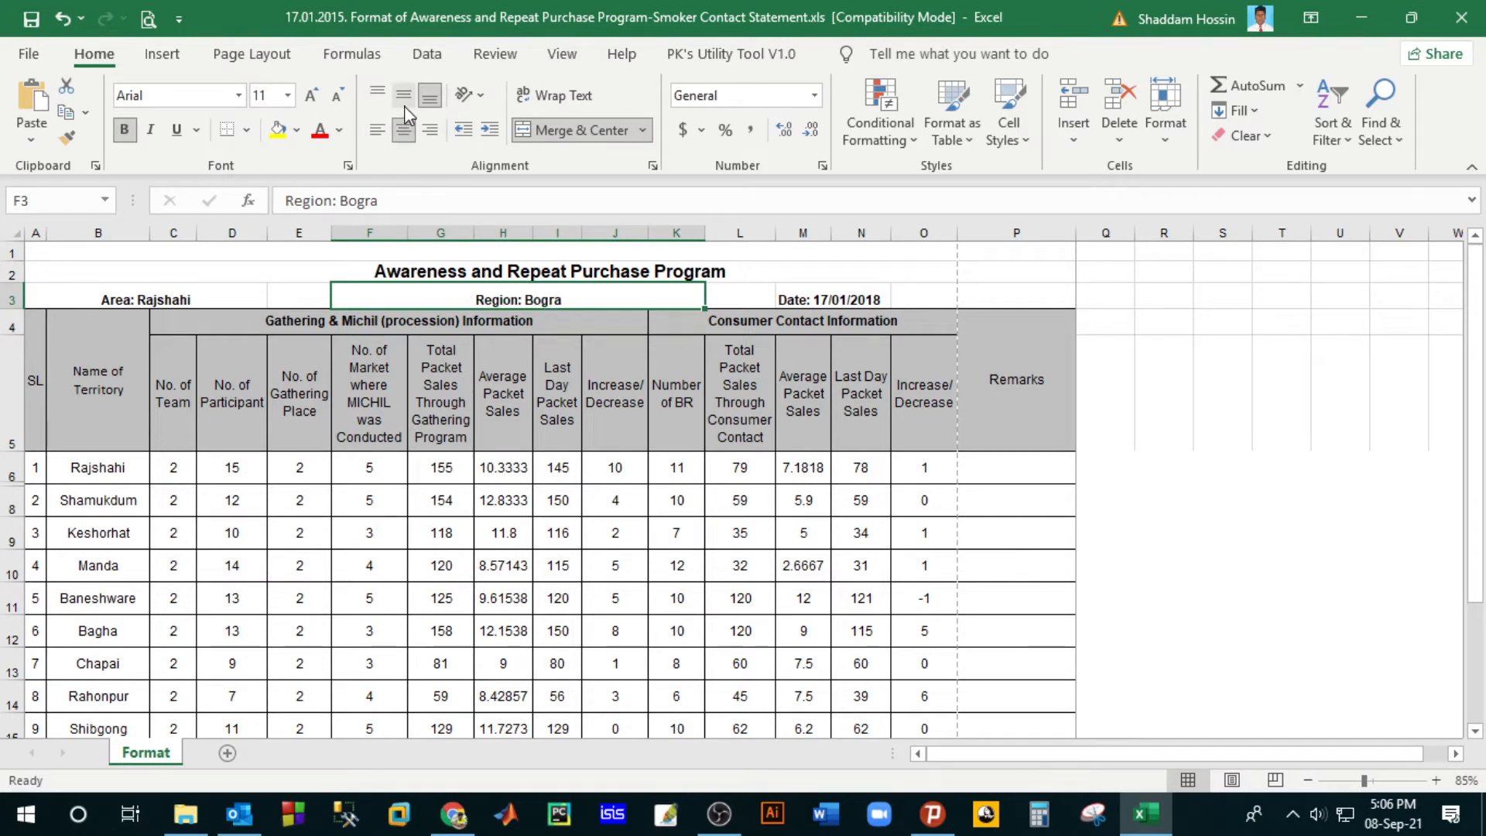
pyautogui.click(404, 106)
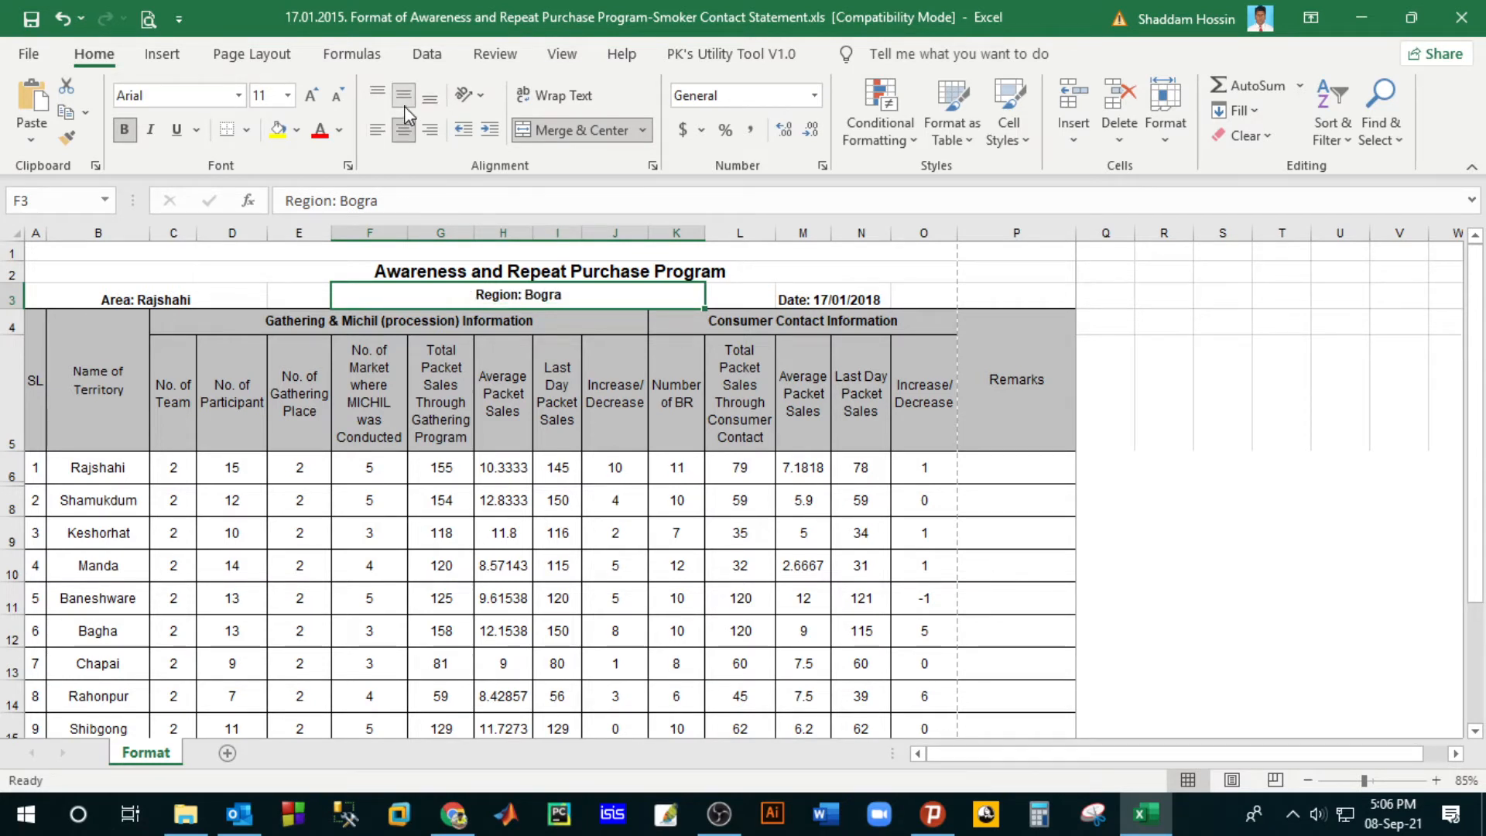
pyautogui.click(377, 95)
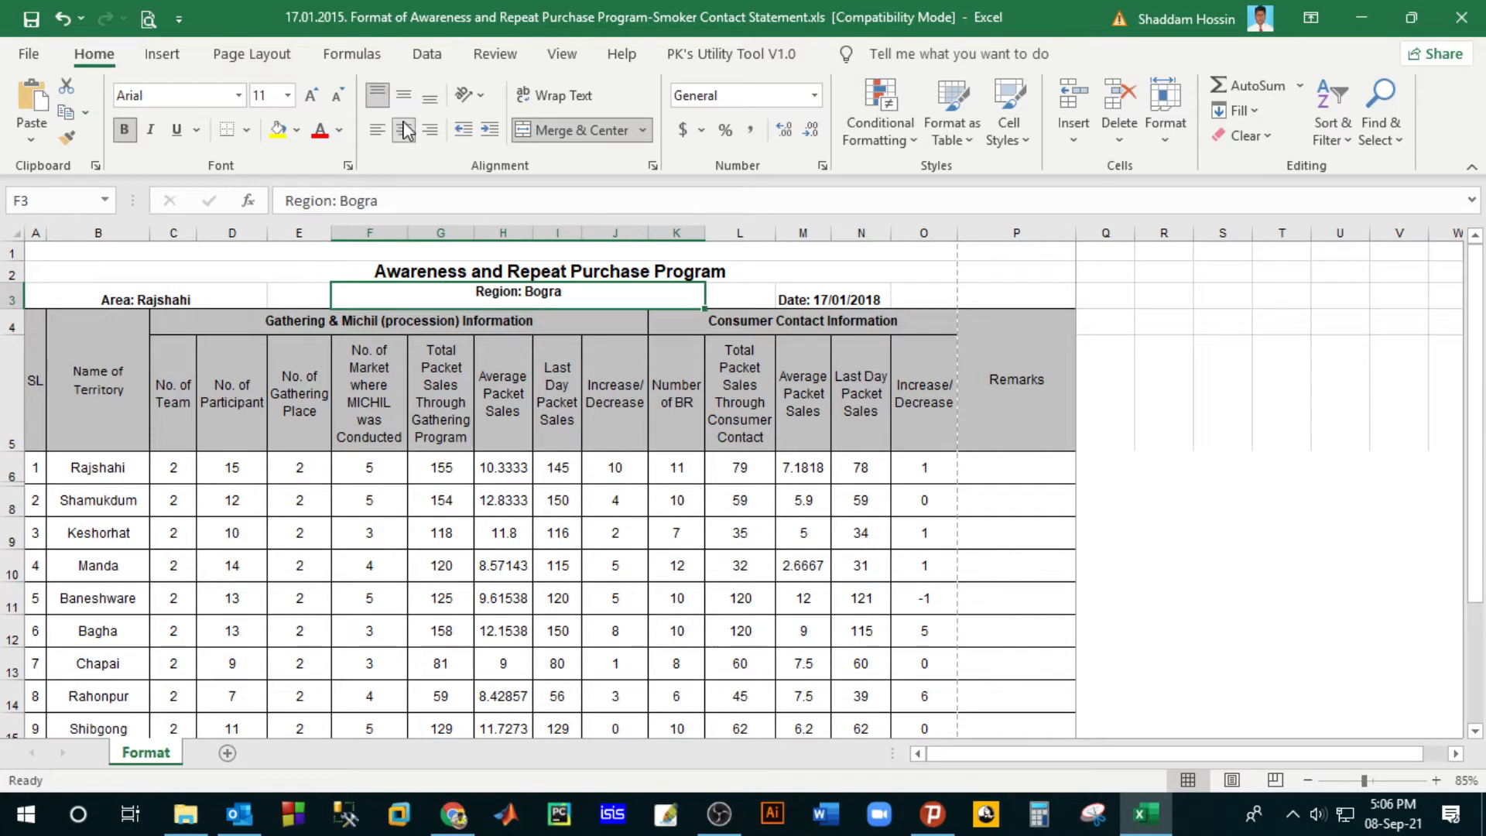
pyautogui.click(403, 95)
# Step: Merge the Date text across M3:P3 and align it to the right
pyautogui.click(842, 301)
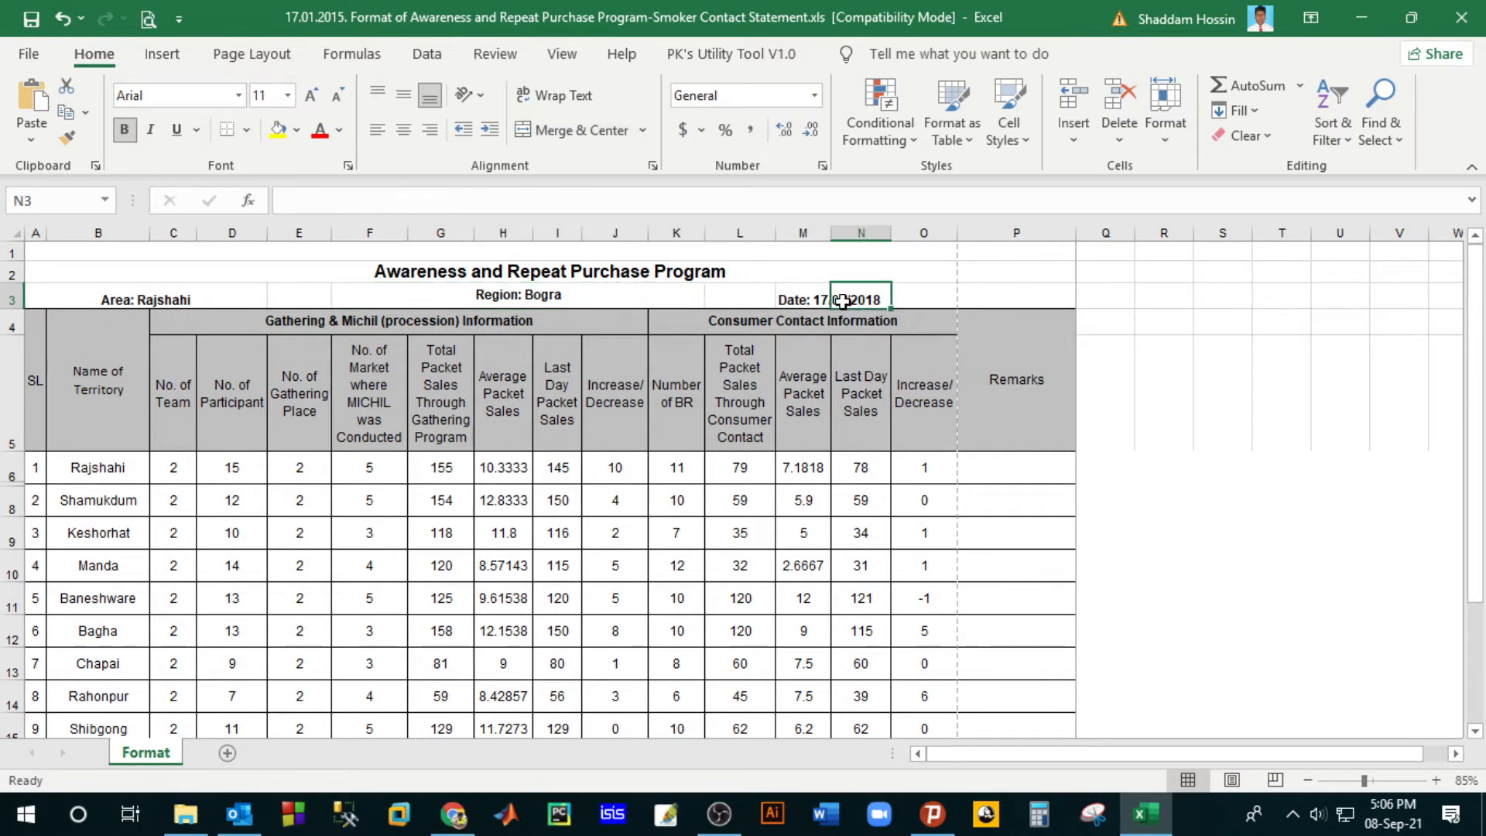
pyautogui.moveTo(801, 300); pyautogui.dragTo(1043, 300)
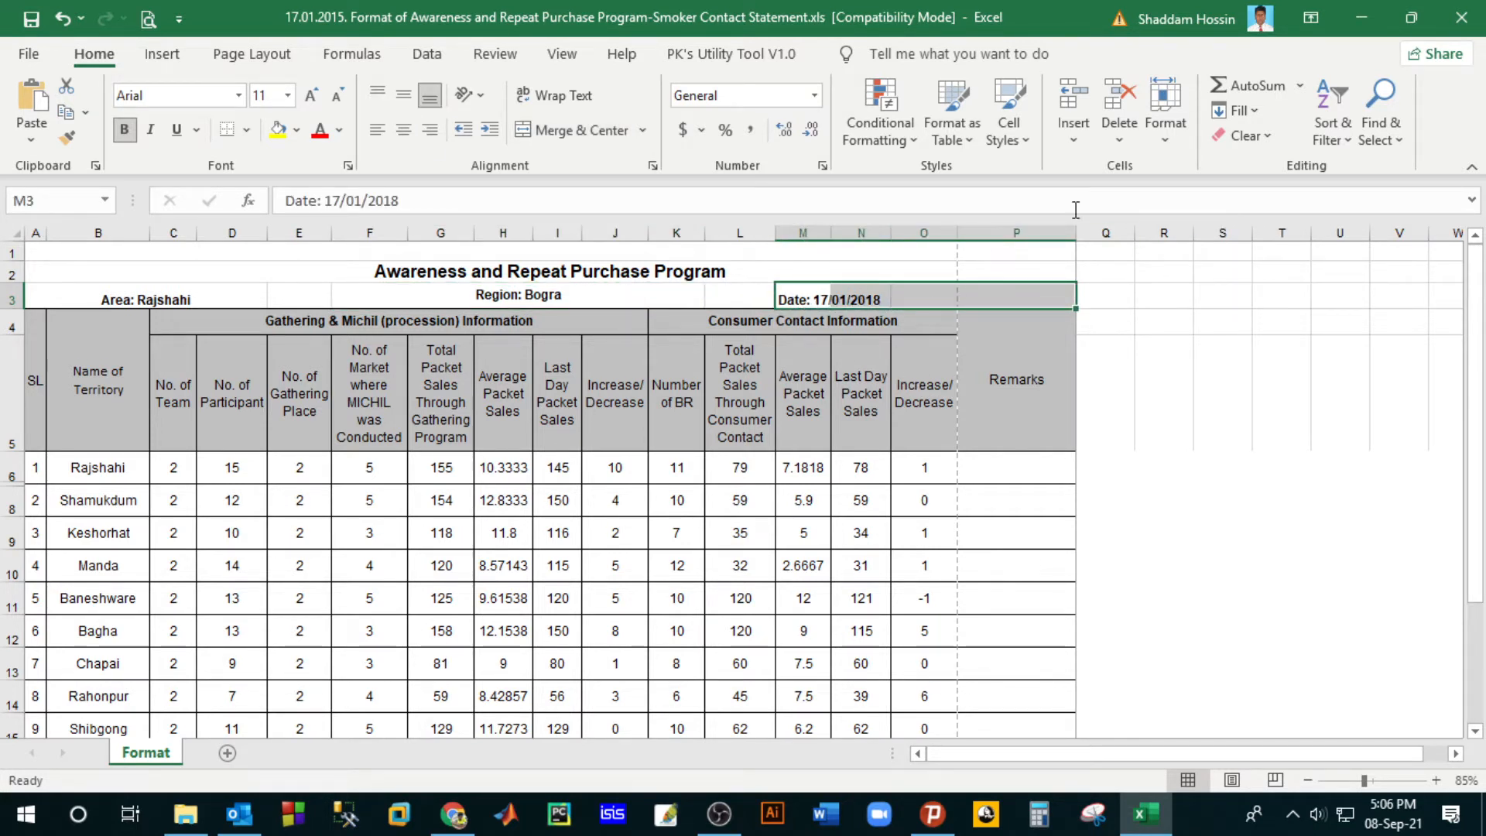
pyautogui.click(582, 132)
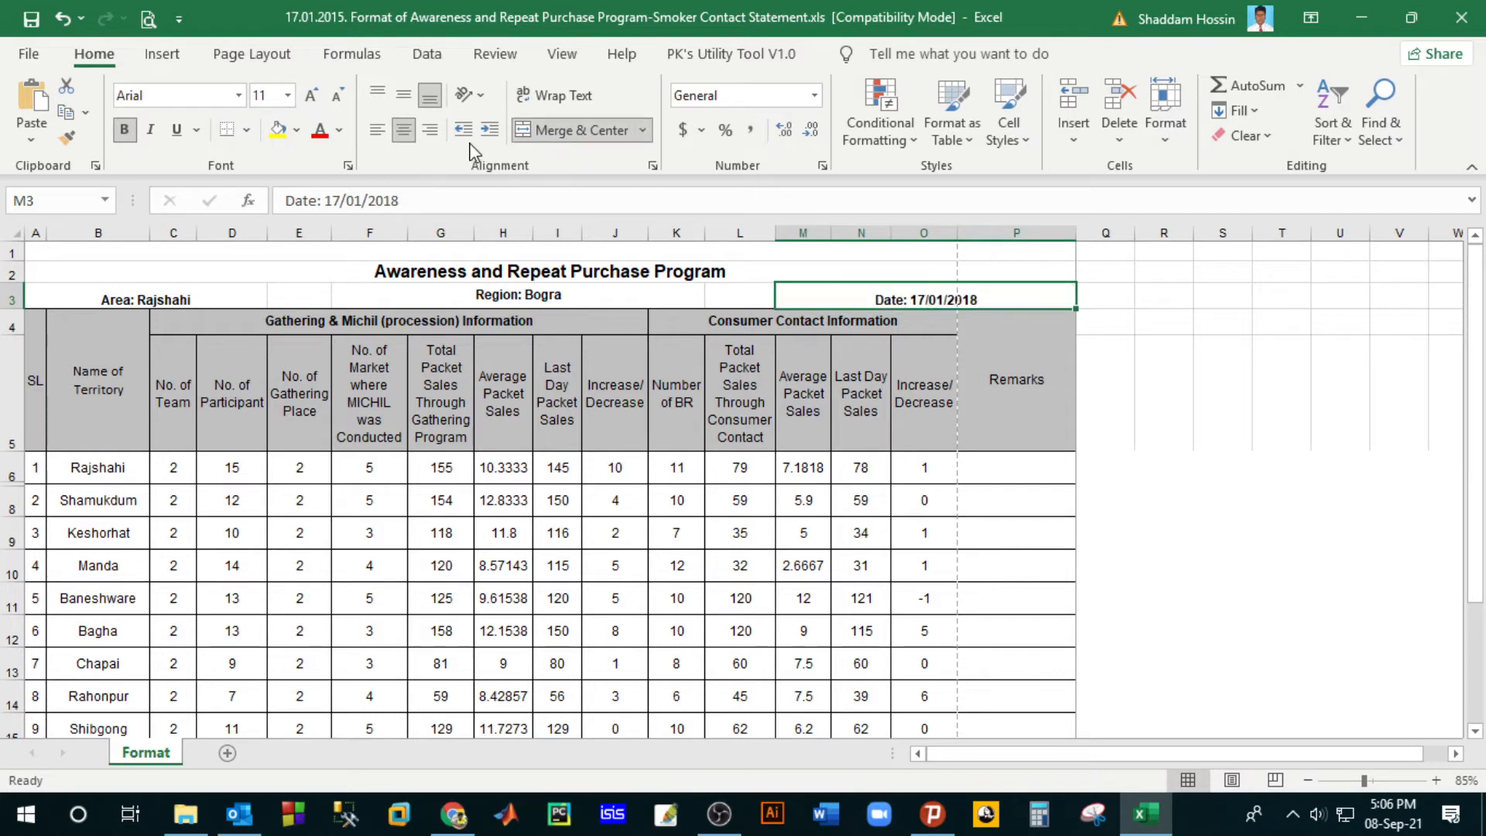
pyautogui.click(438, 134)
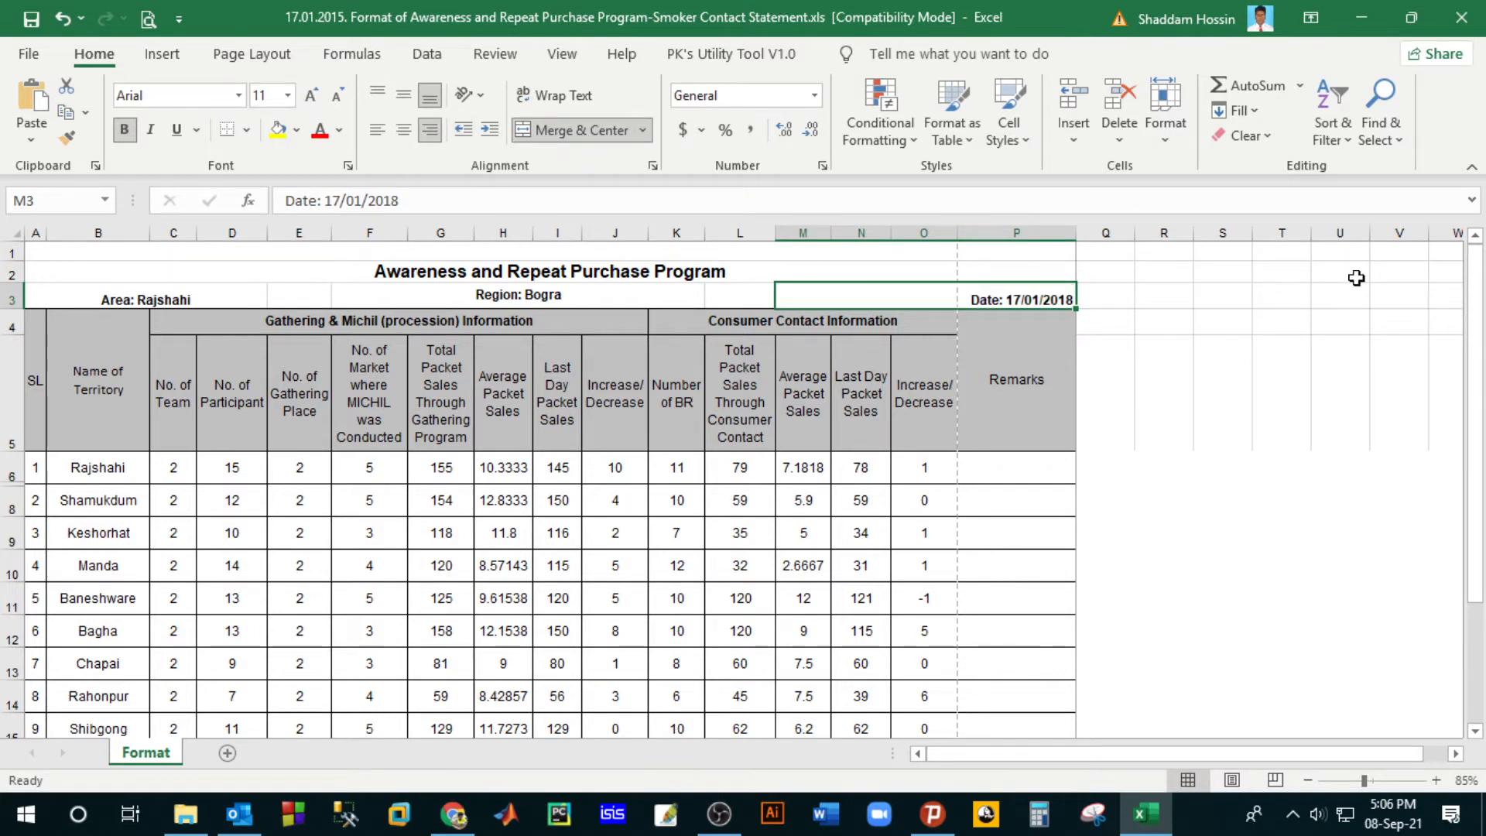
# Step: Clear the contents of the Area Total row from C16 to P16
pyautogui.scroll(-4, 464, 495)
pyautogui.scroll(4, 480, 468)
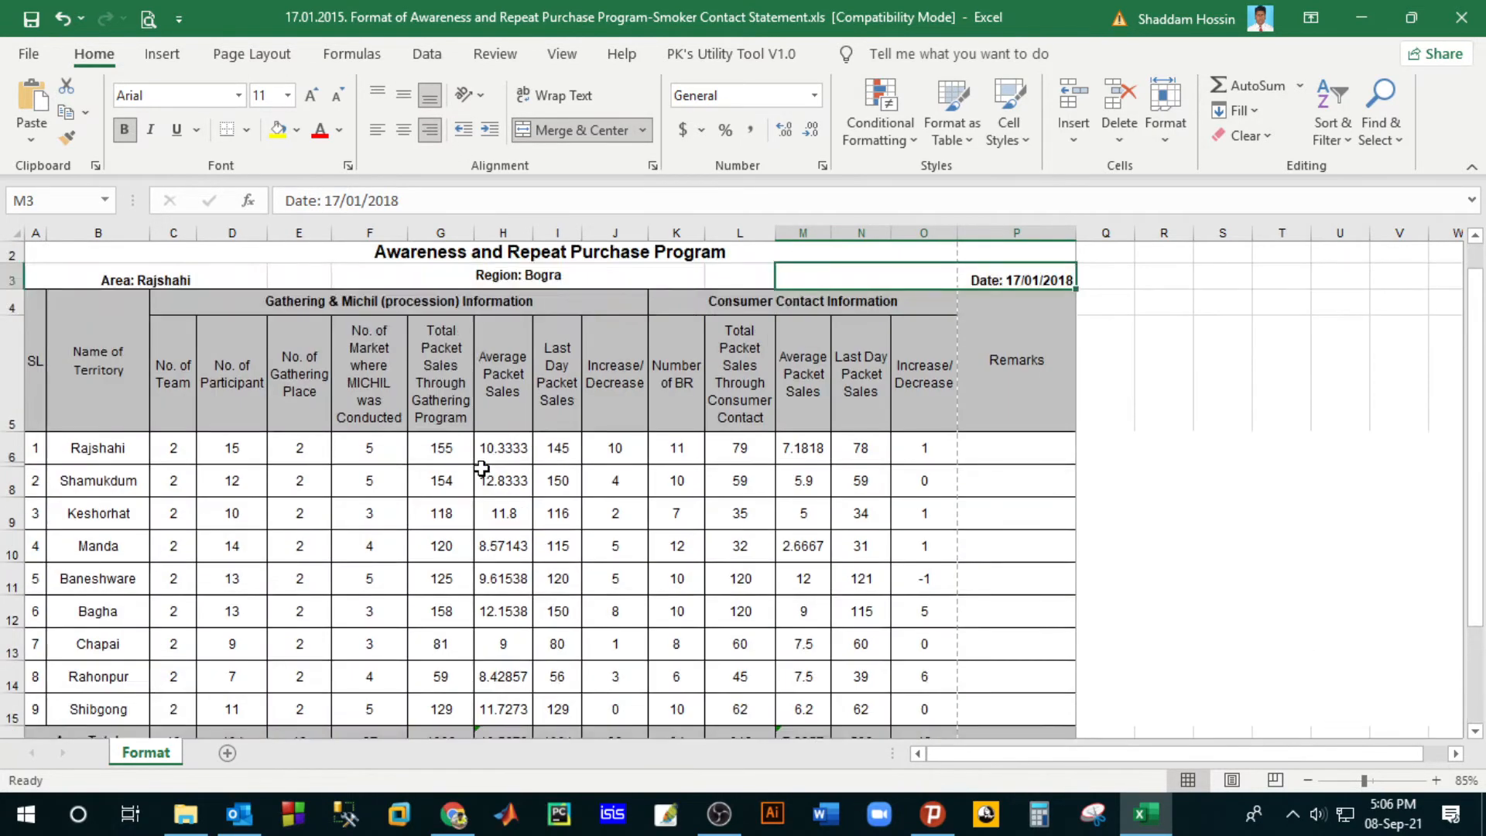
pyautogui.scroll(-2, 480, 468)
pyautogui.scroll(3, 342, 561)
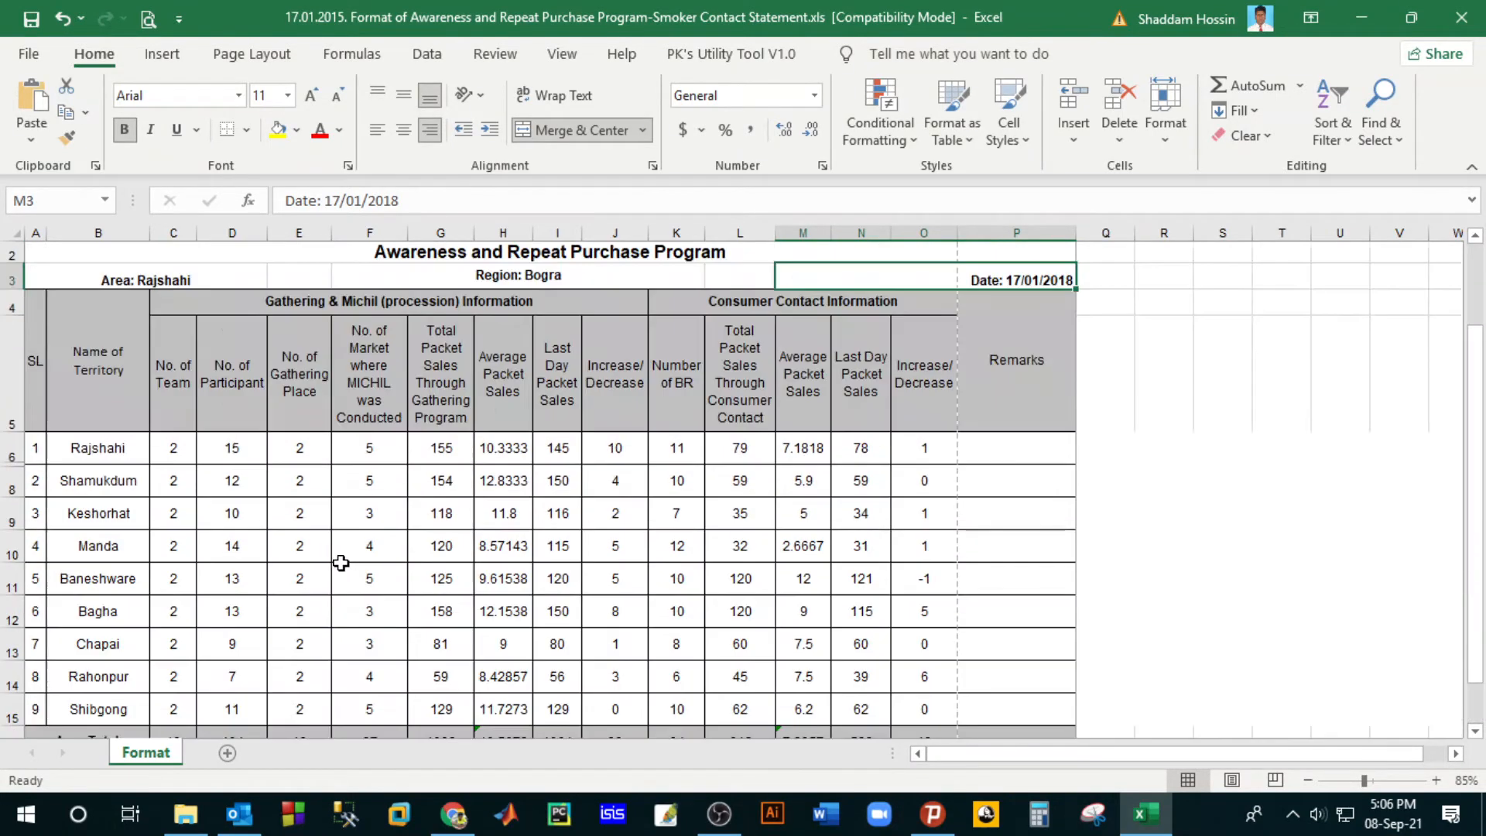
pyautogui.scroll(-1, 298, 637)
pyautogui.moveTo(177, 673); pyautogui.dragTo(1029, 673)
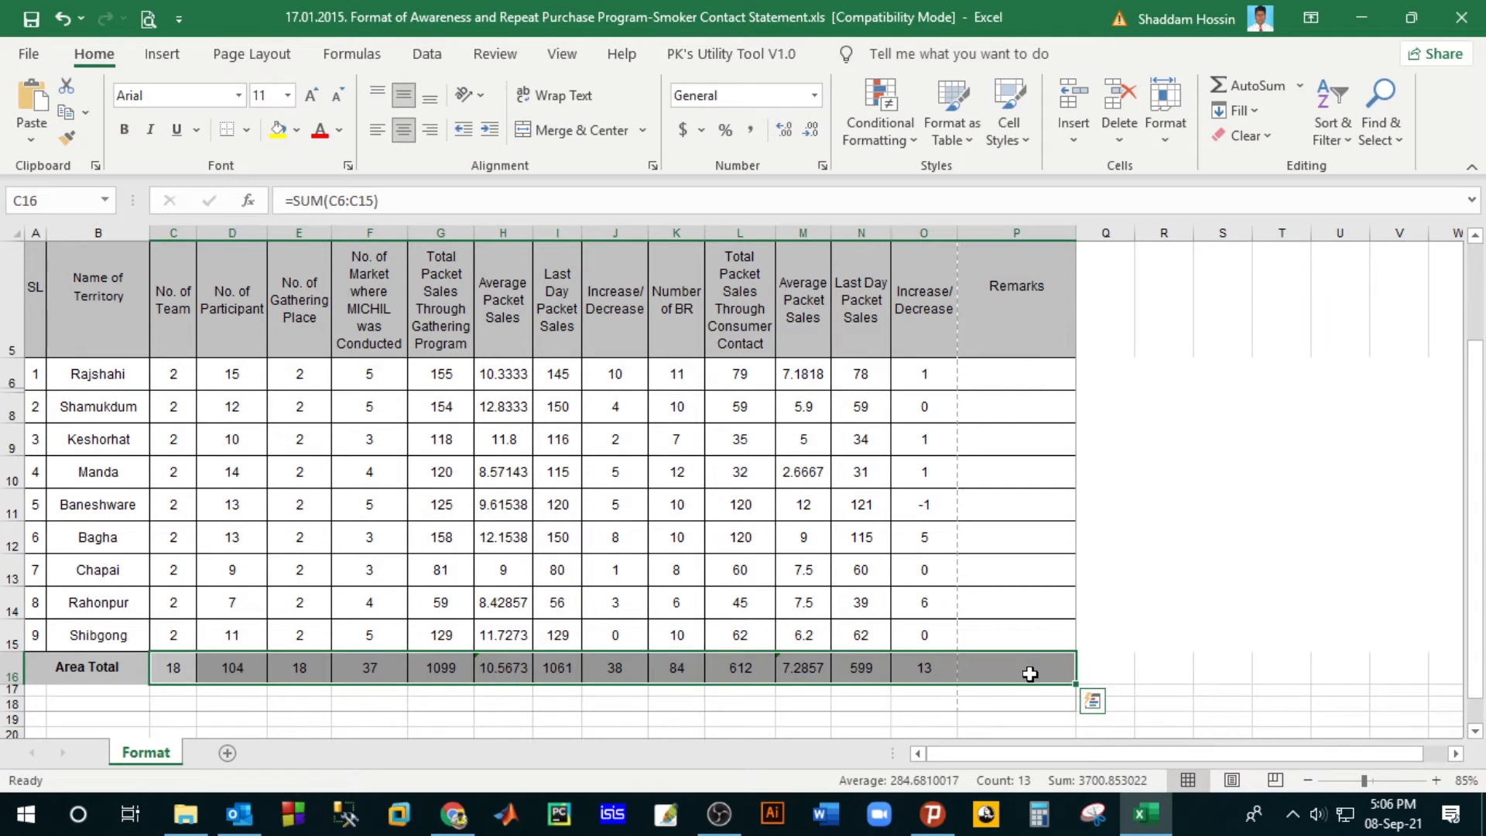
pyautogui.press('Delete')
# Step: Total the No. of Team column in C16 with AutoSum, extending the summed range to C6:C15
pyautogui.moveTo(172, 378); pyautogui.dragTo(153, 653)
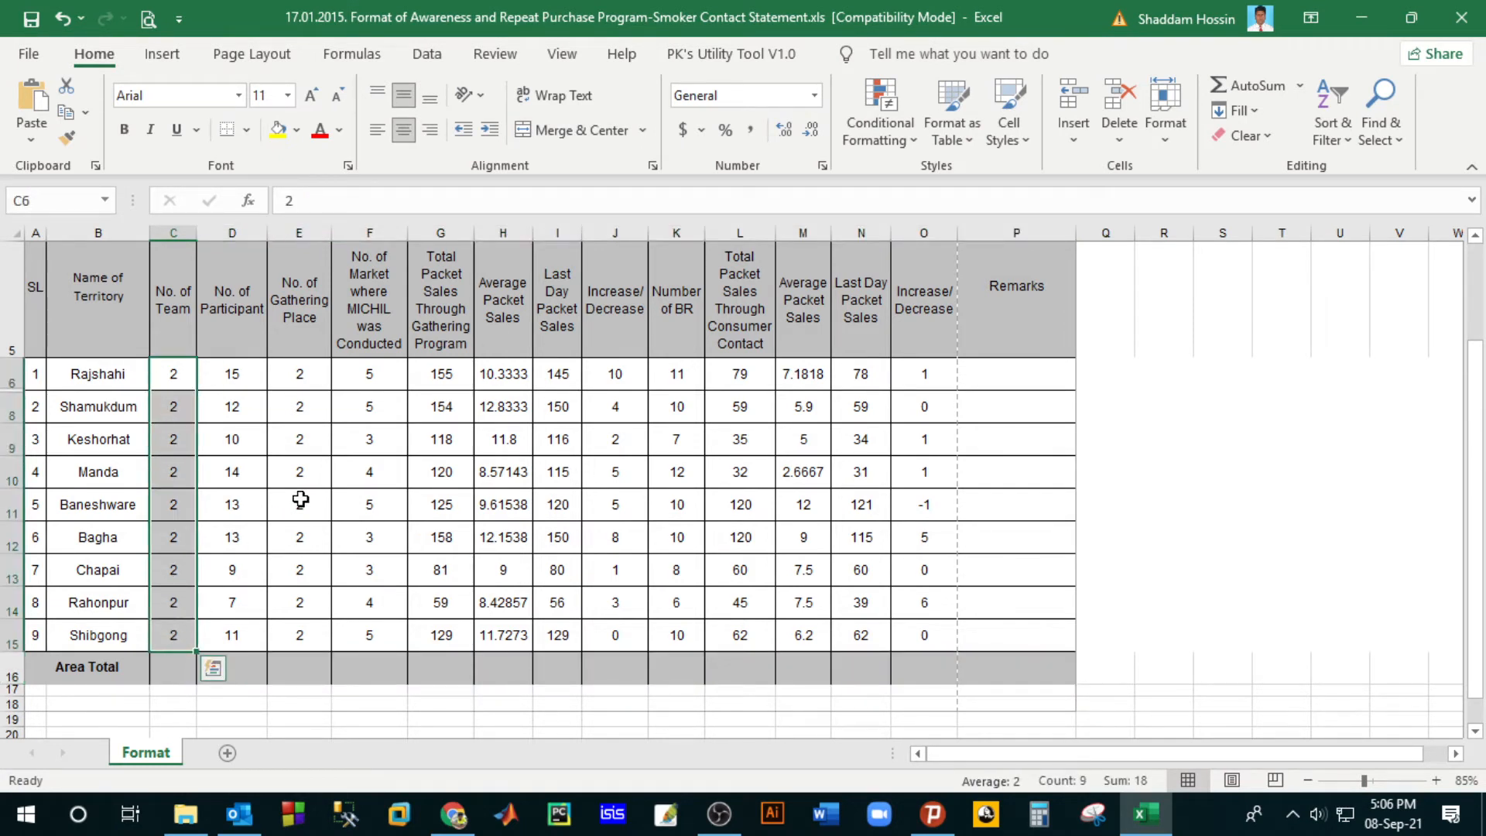
pyautogui.click(165, 673)
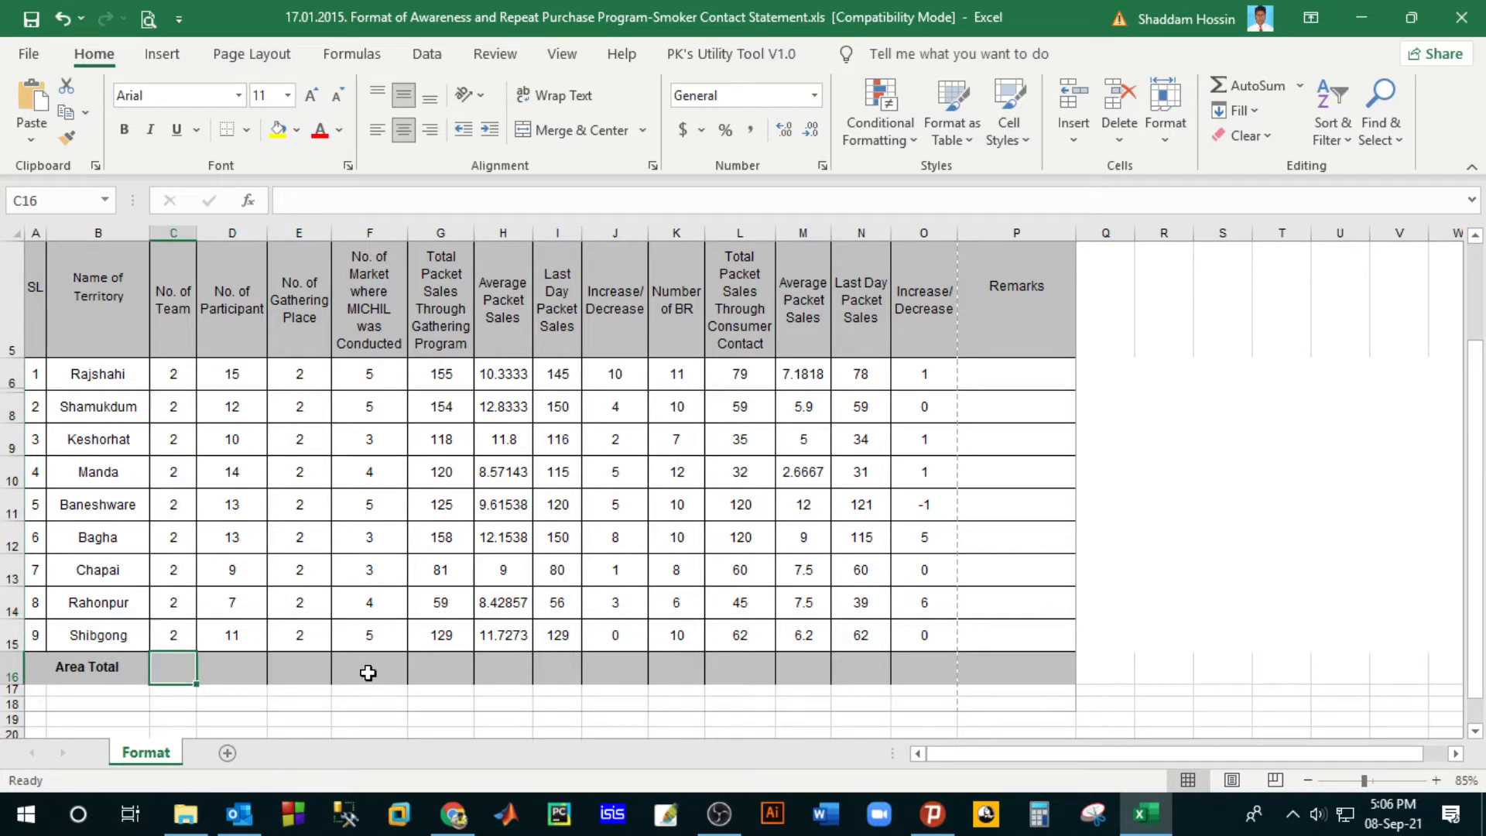
pyautogui.click(1238, 82)
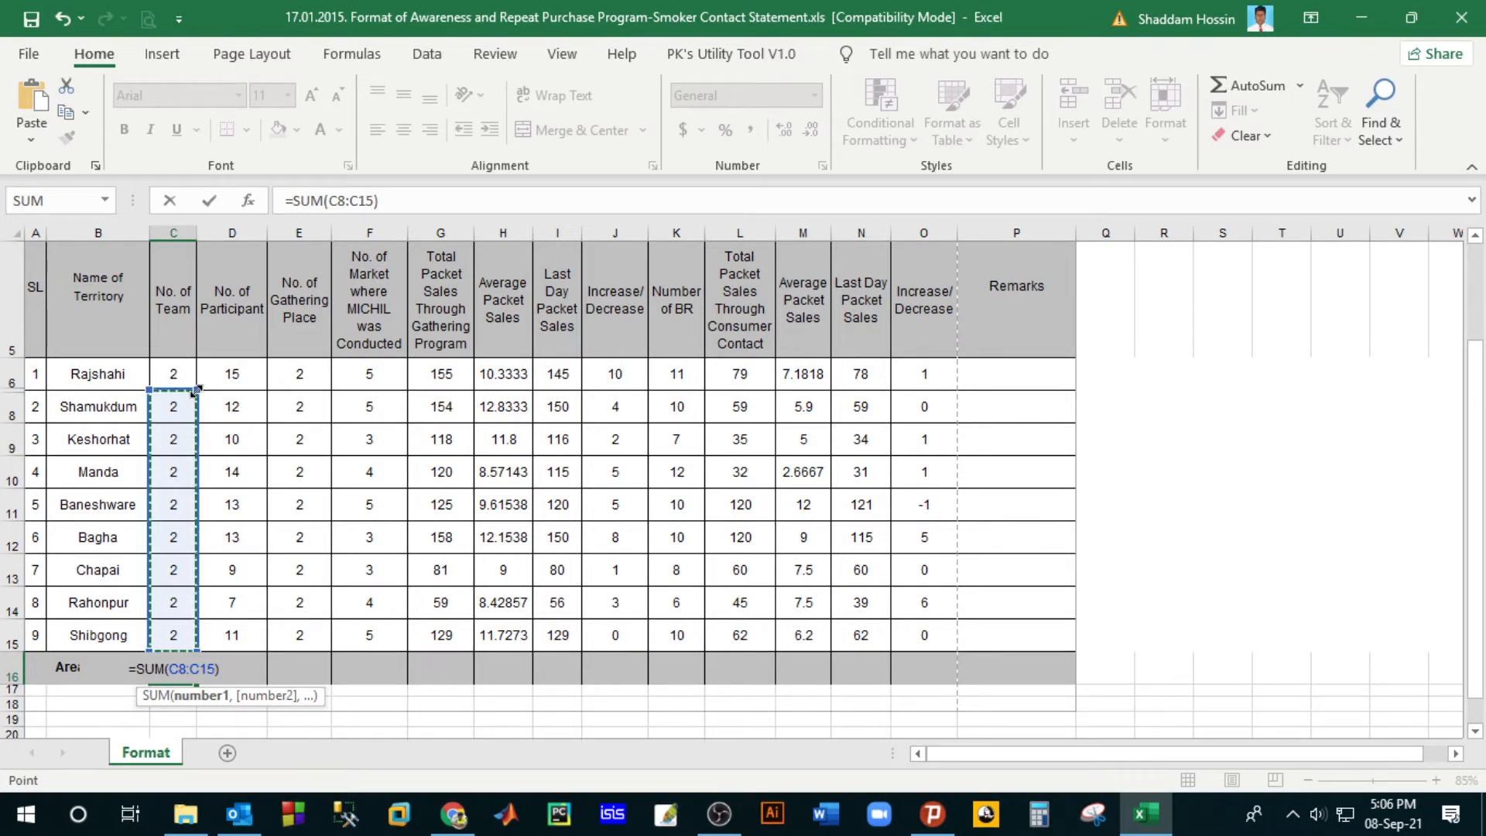
pyautogui.moveTo(197, 390); pyautogui.dragTo(195, 364)
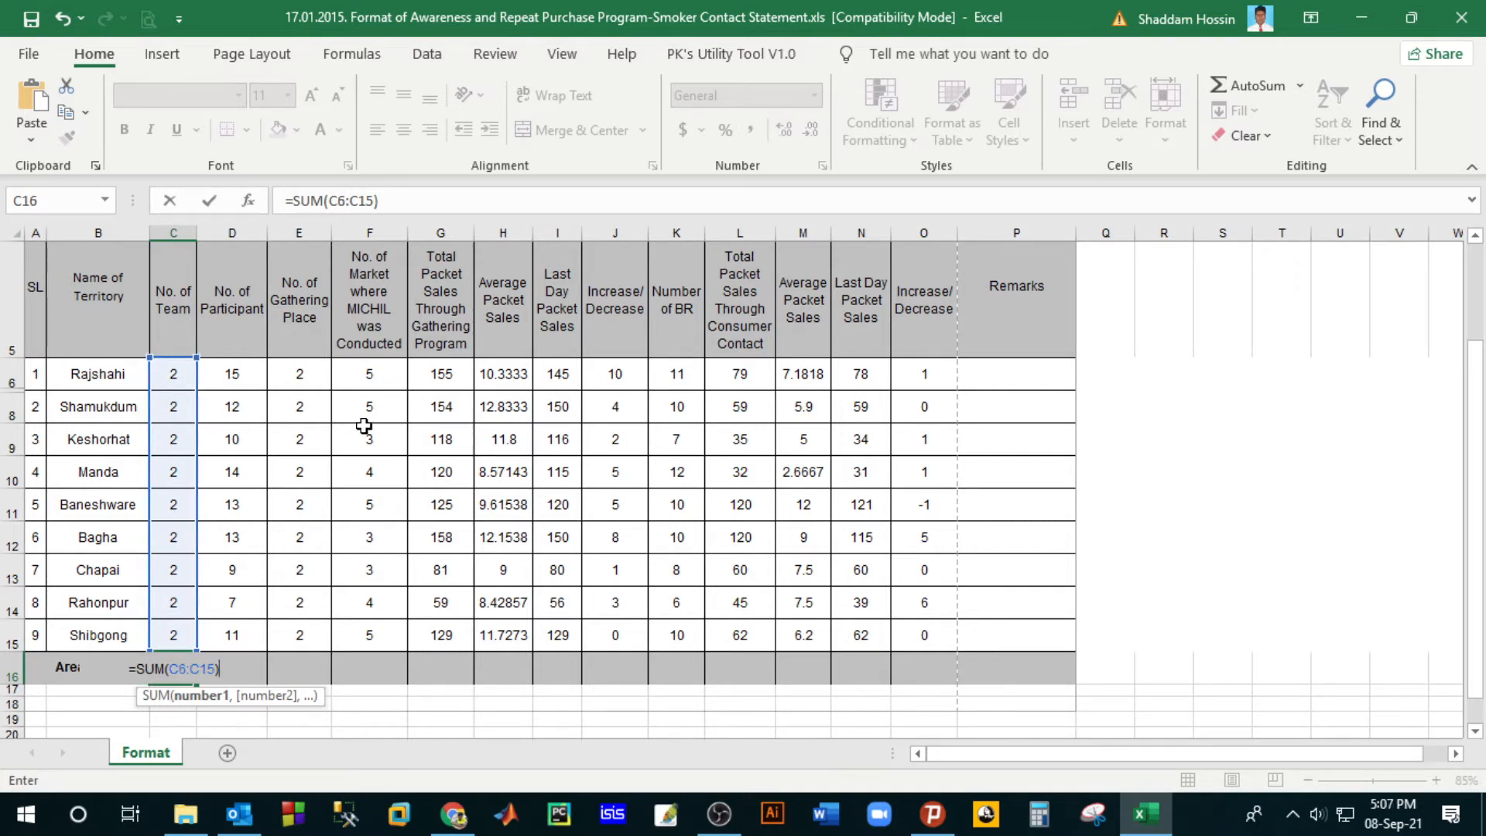
pyautogui.press('Return')
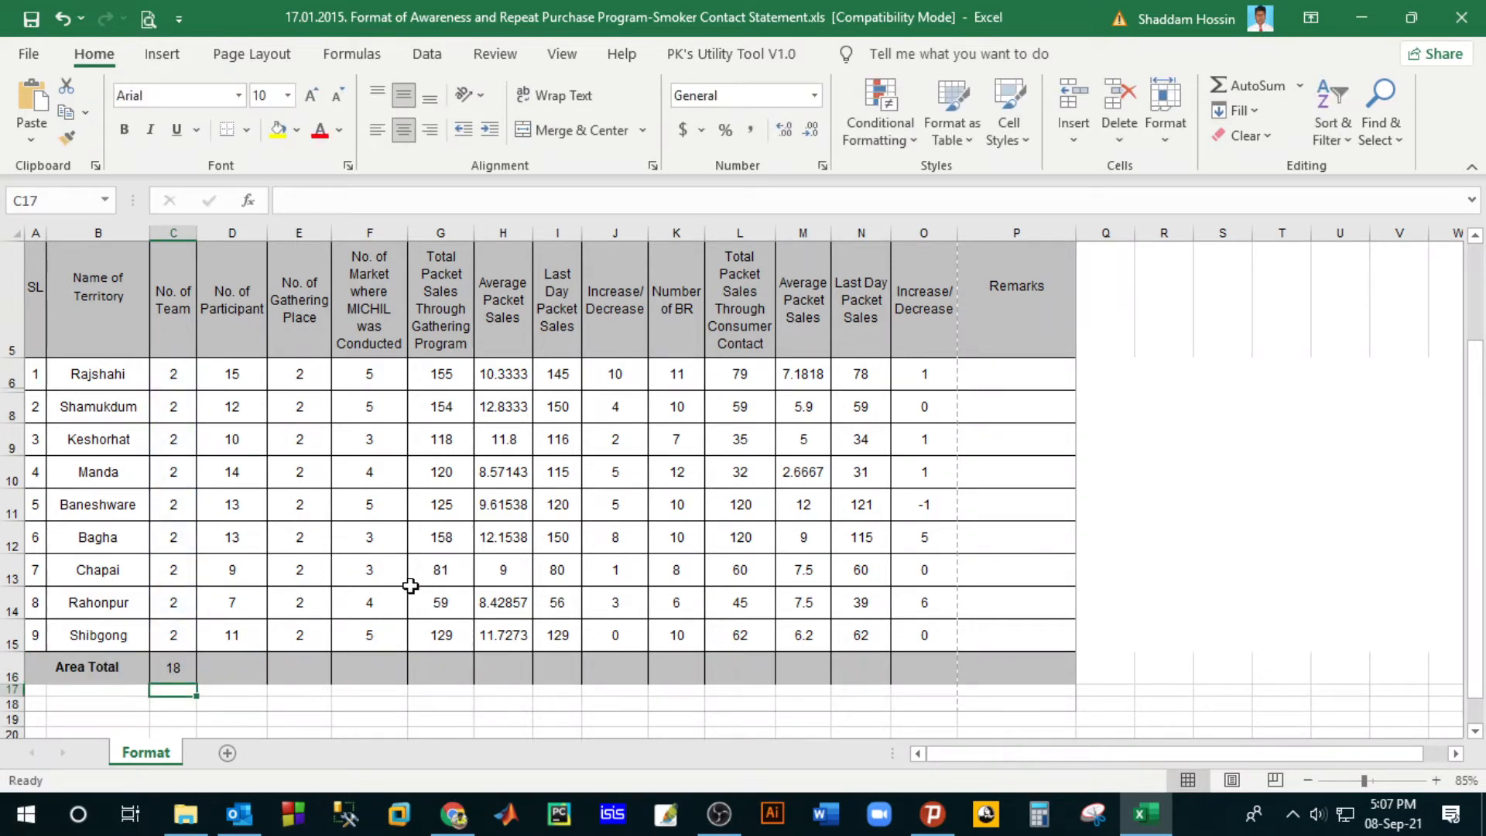
# Step: Total the No. of Participant column in D16 with AutoSum over the range D6:D15
pyautogui.click(225, 670)
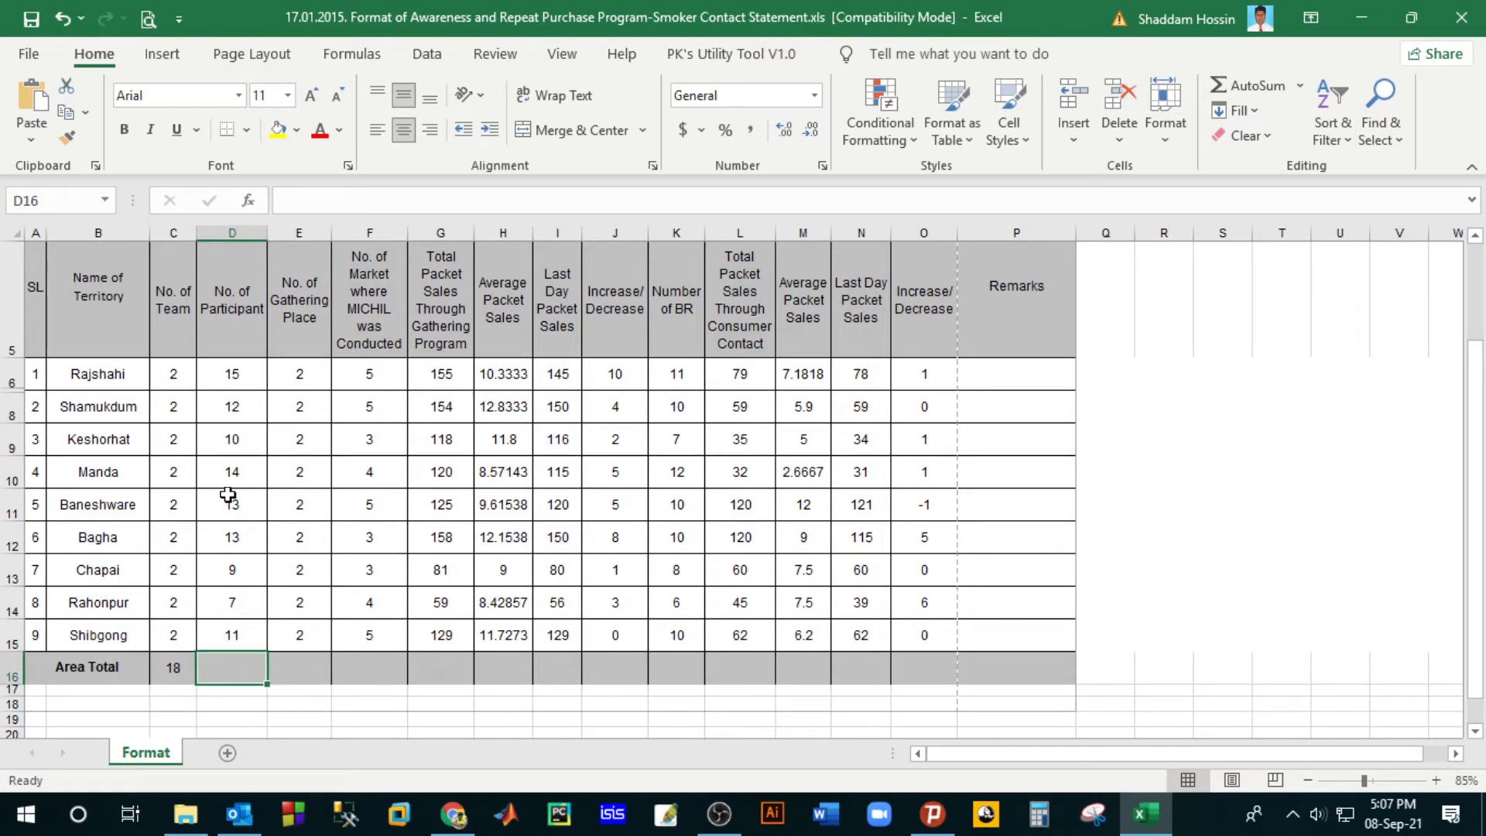
pyautogui.click(1270, 94)
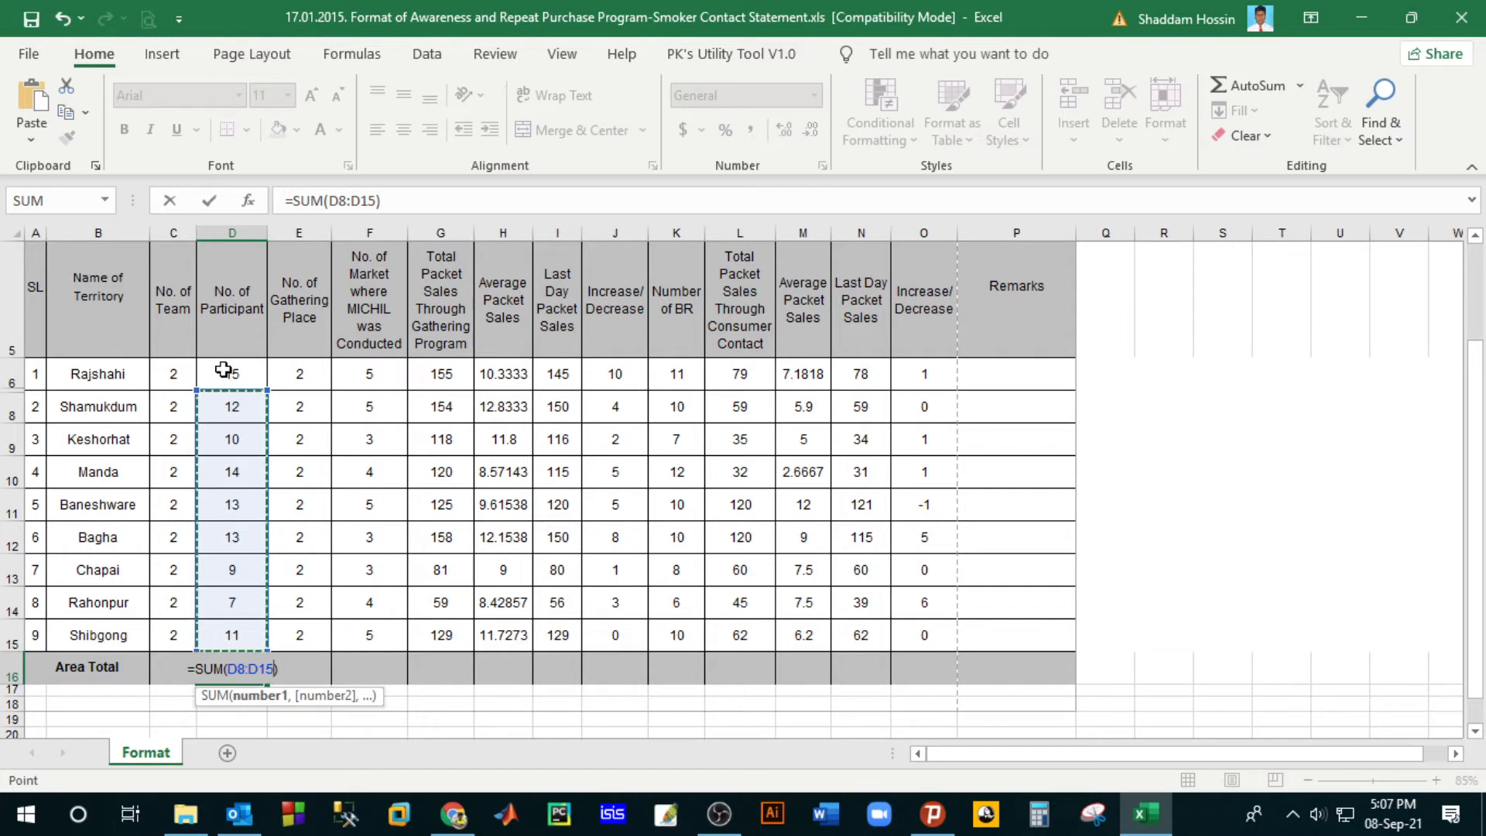
pyautogui.moveTo(223, 373); pyautogui.dragTo(222, 635)
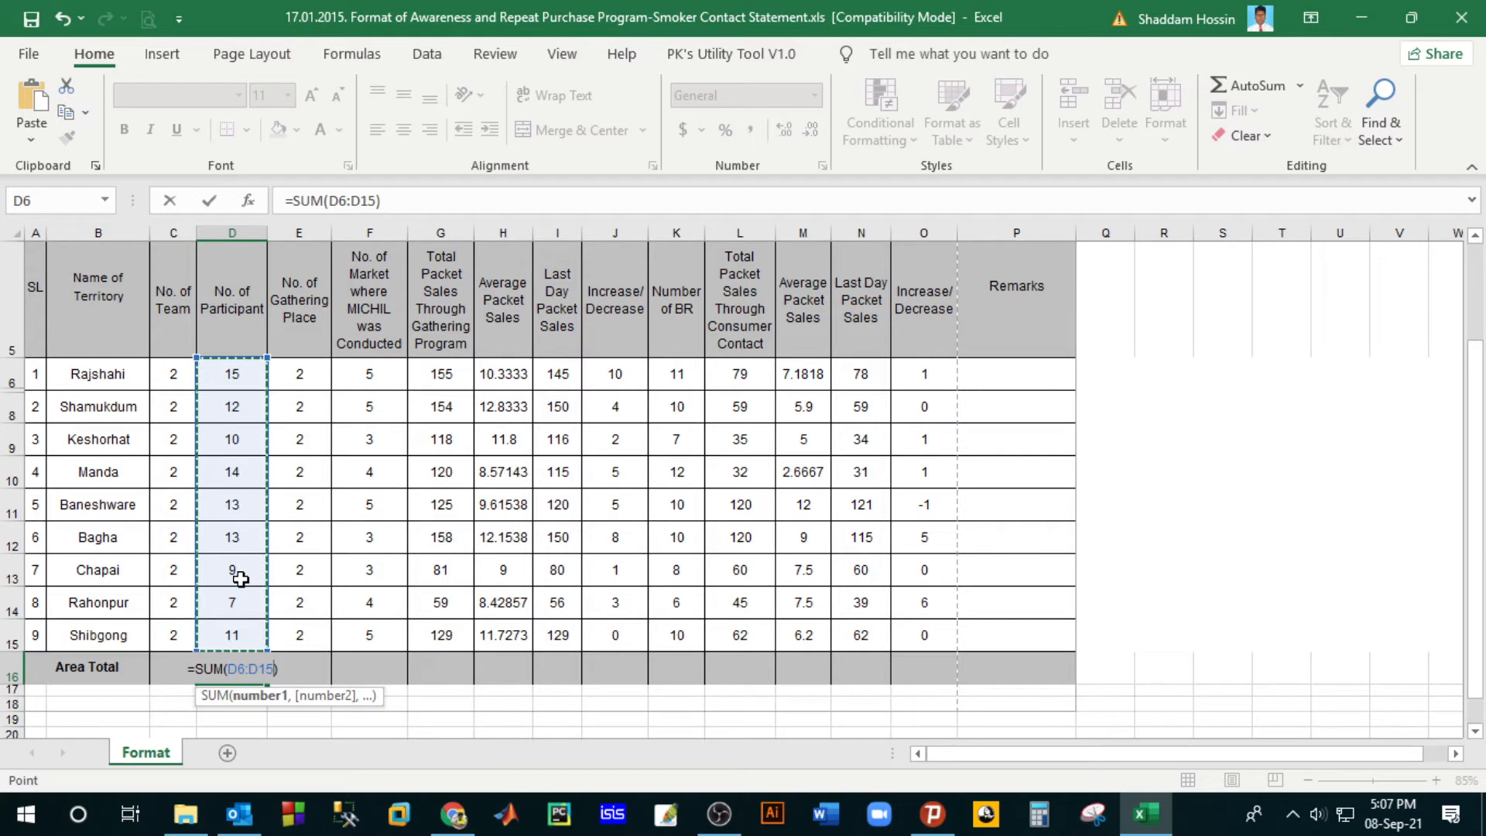
pyautogui.press('Return')
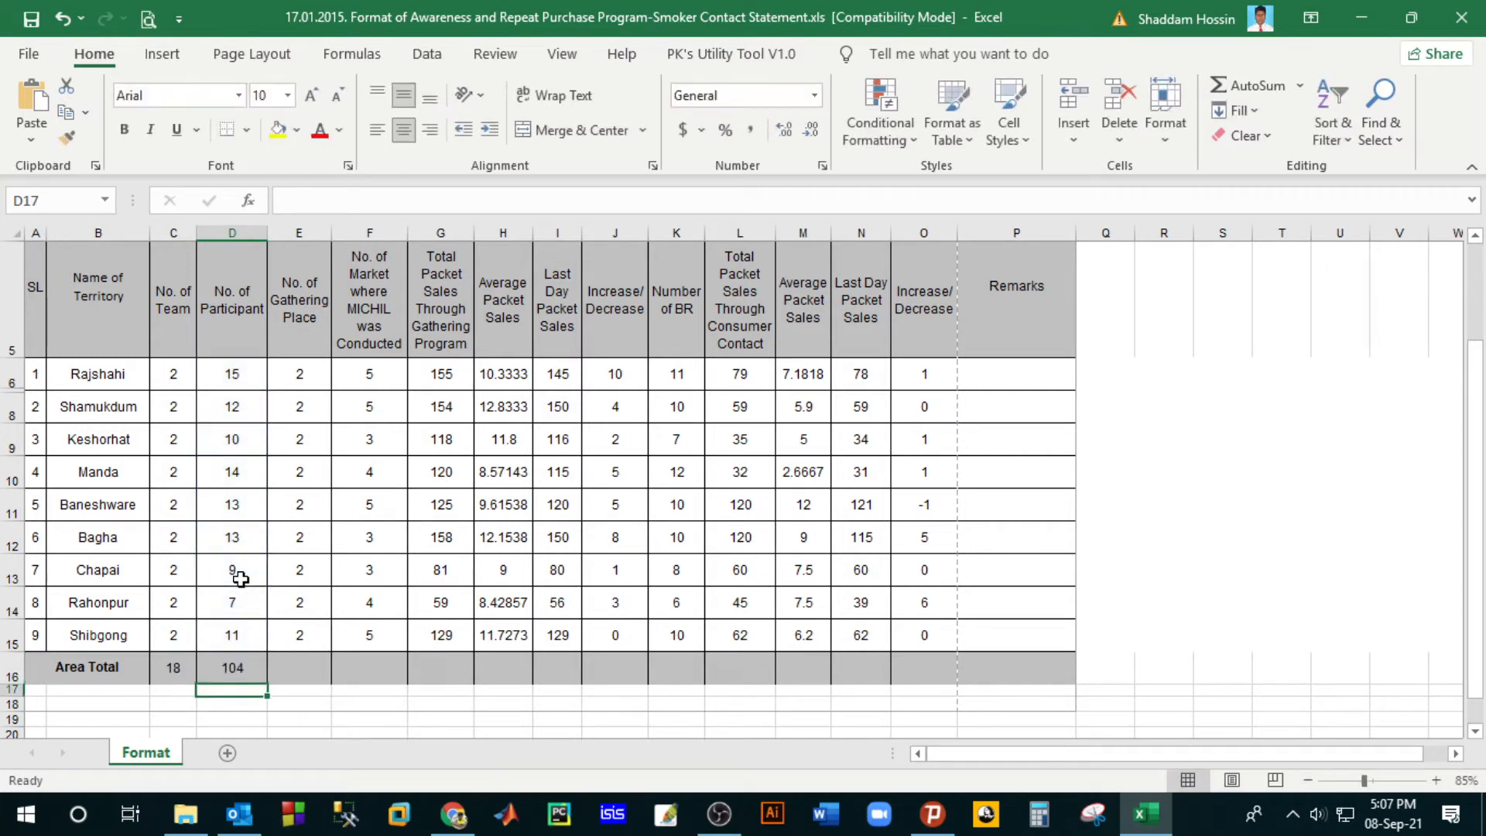
# Step: Fill the sum formula from D16 across the Area Total row to P16 and check the copied formulas
pyautogui.click(157, 667)
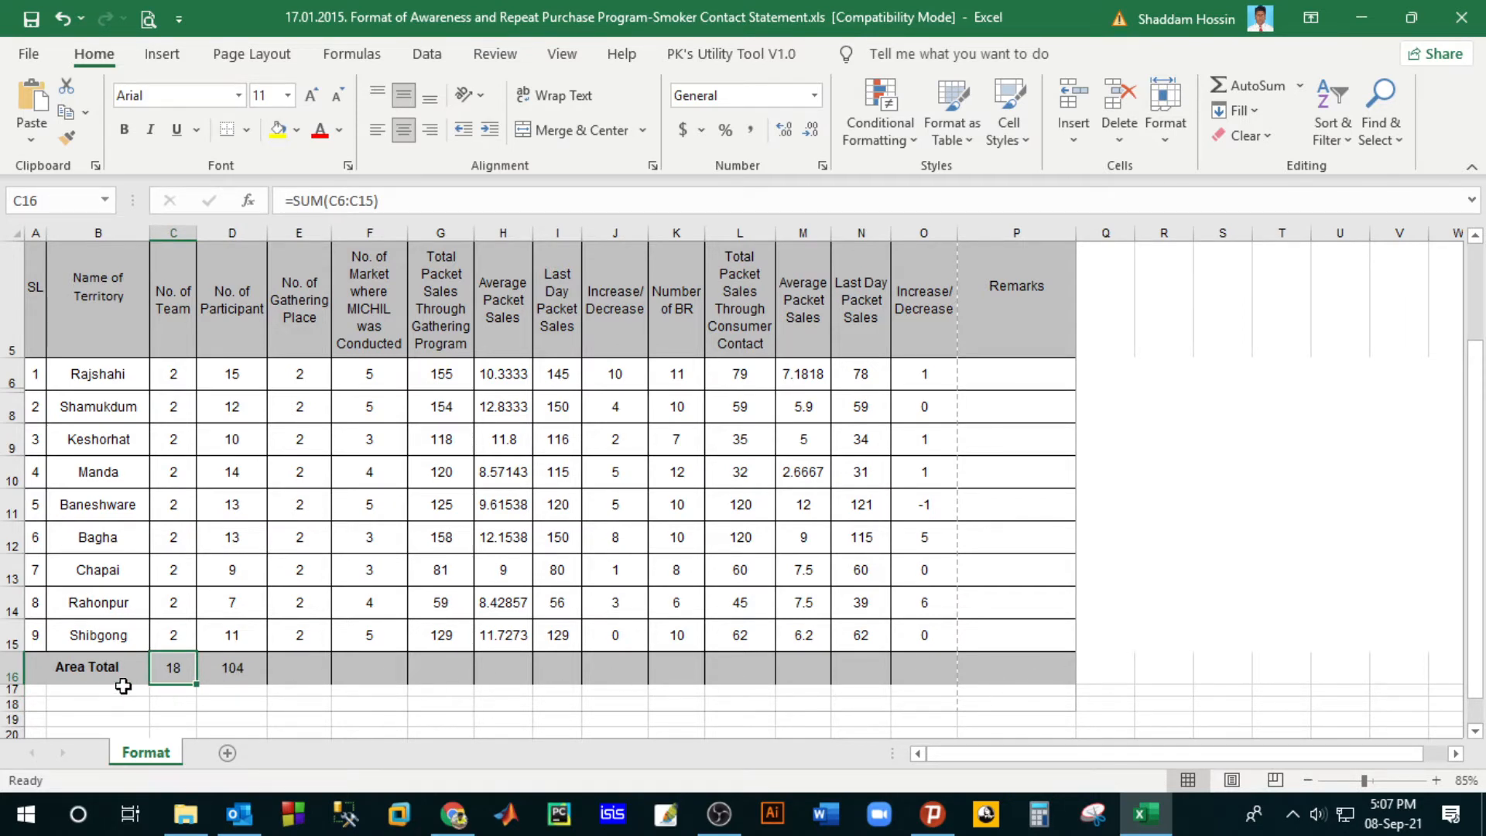
pyautogui.click(233, 670)
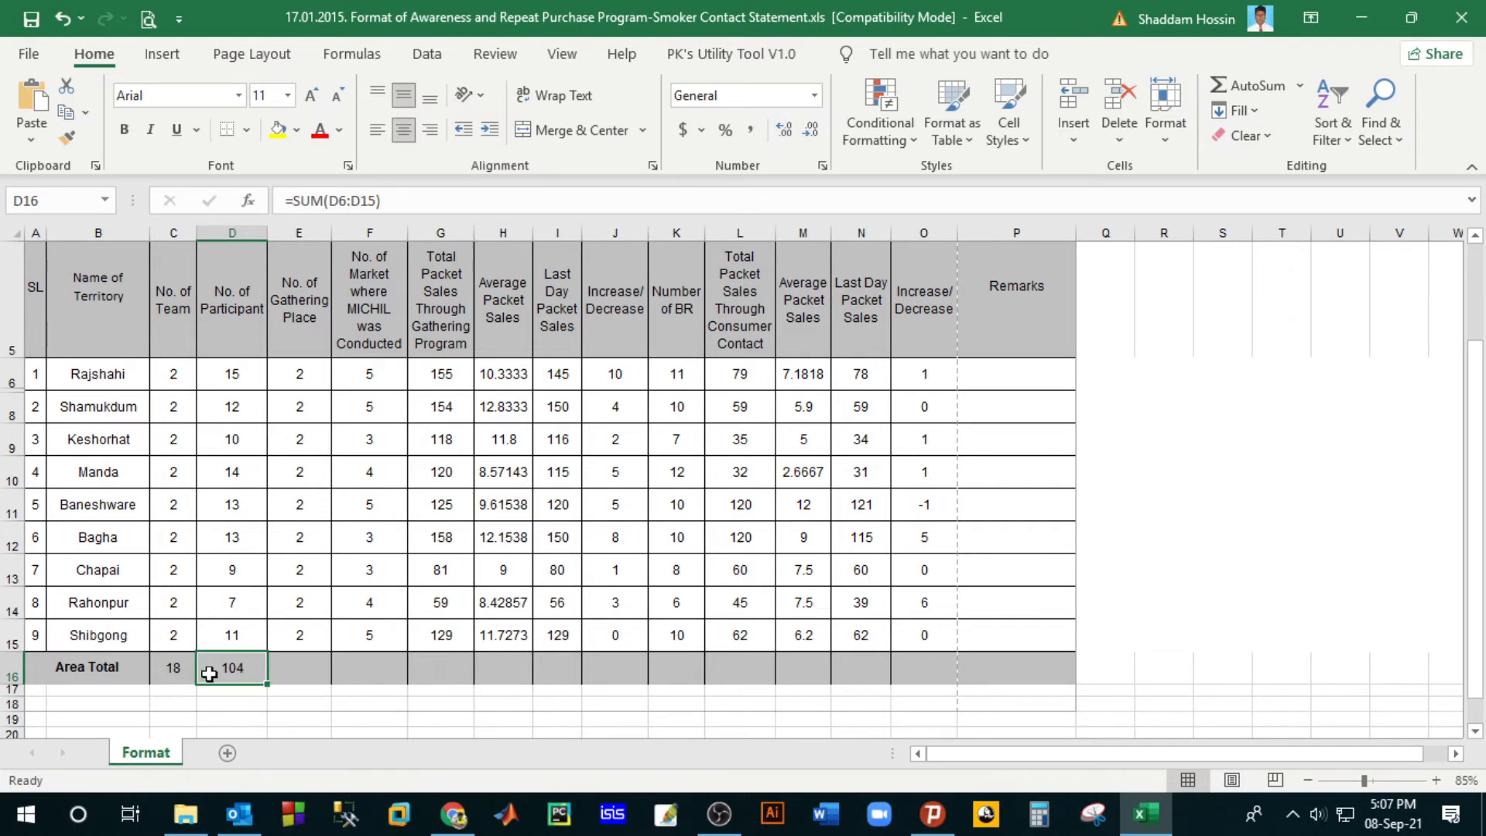
pyautogui.click(171, 672)
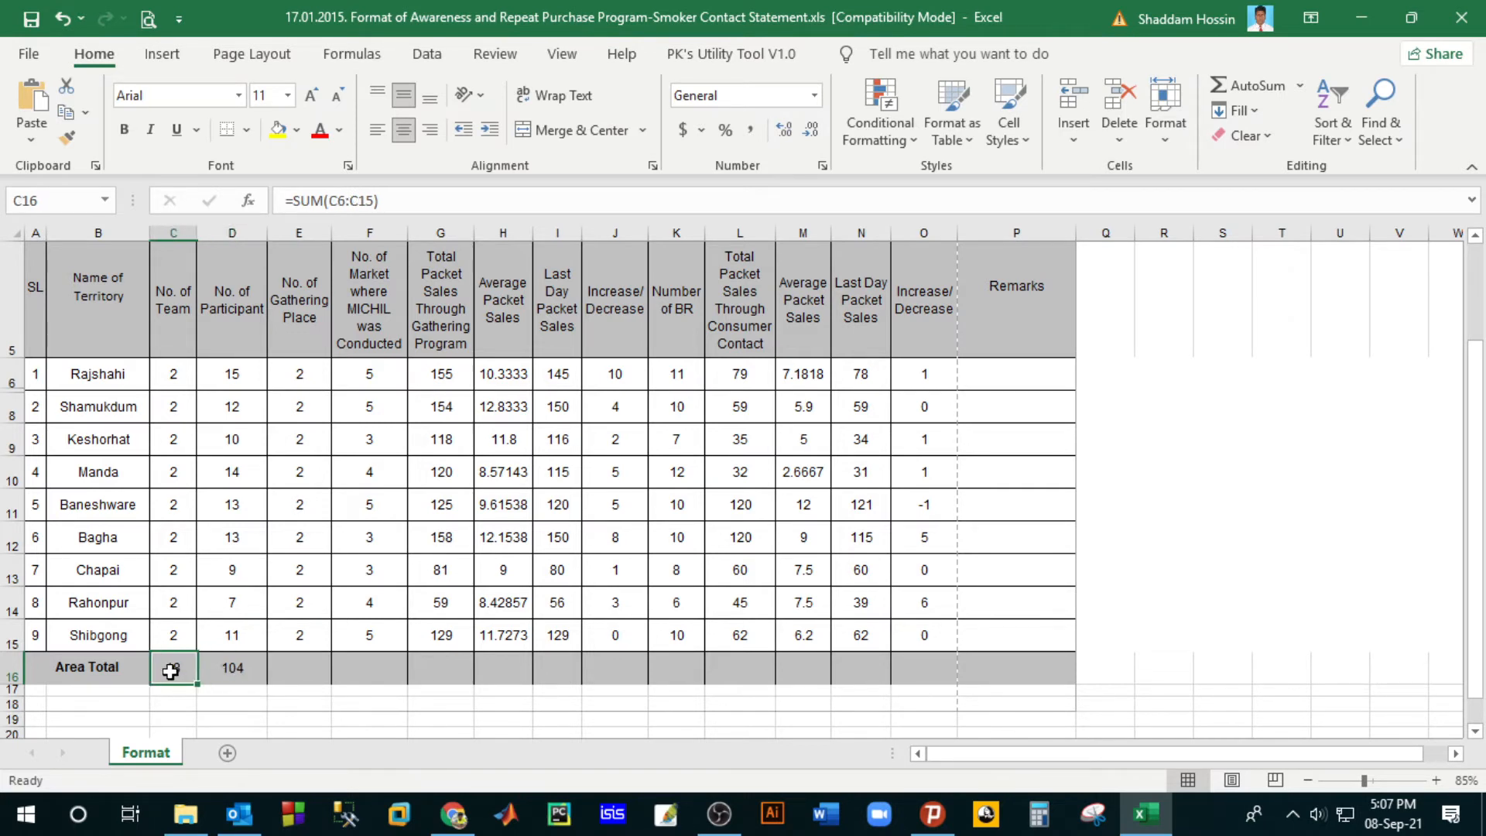
pyautogui.click(239, 670)
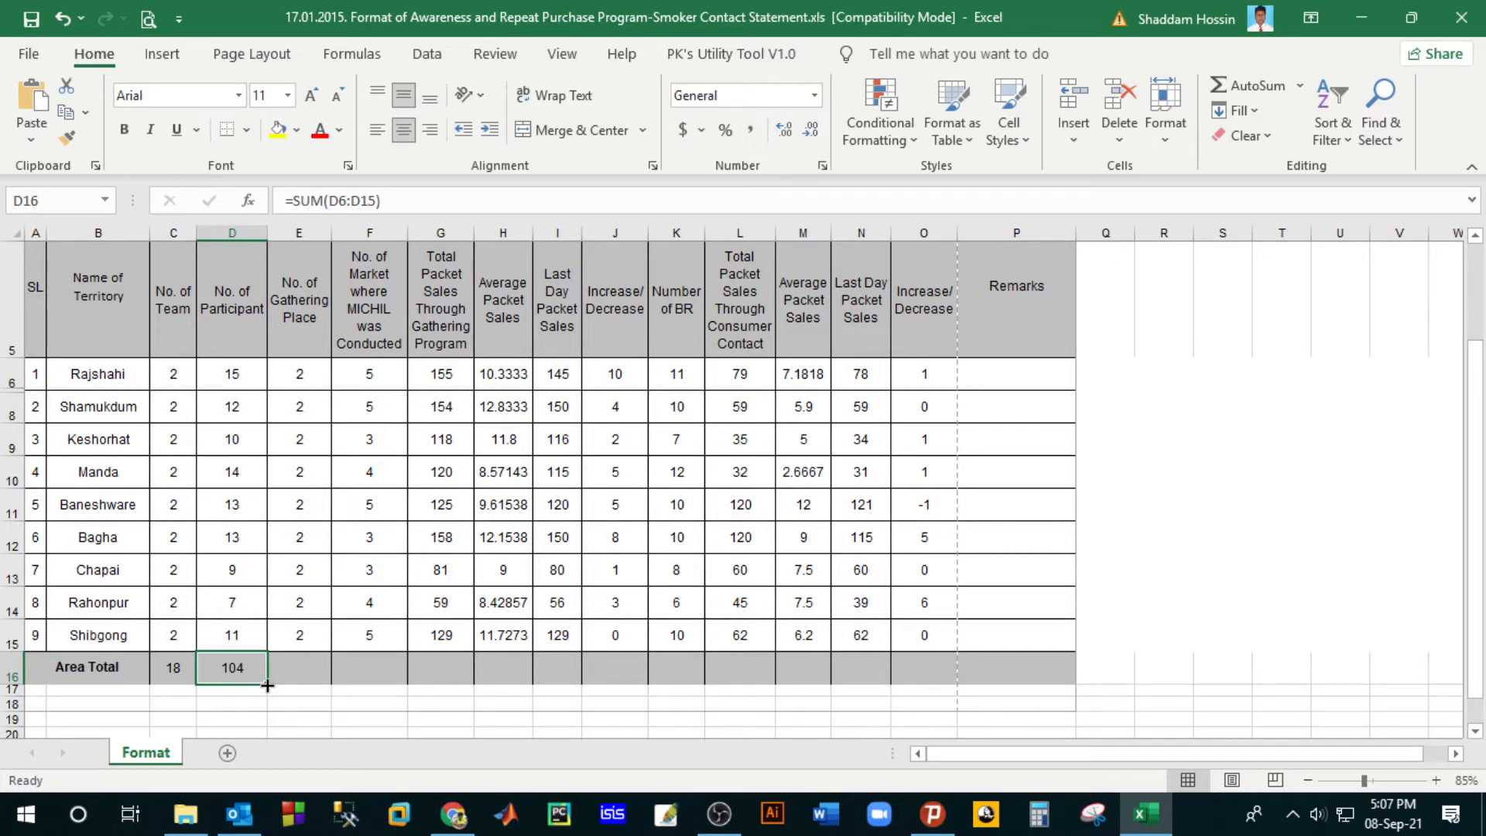
pyautogui.moveTo(267, 684); pyautogui.dragTo(1036, 677)
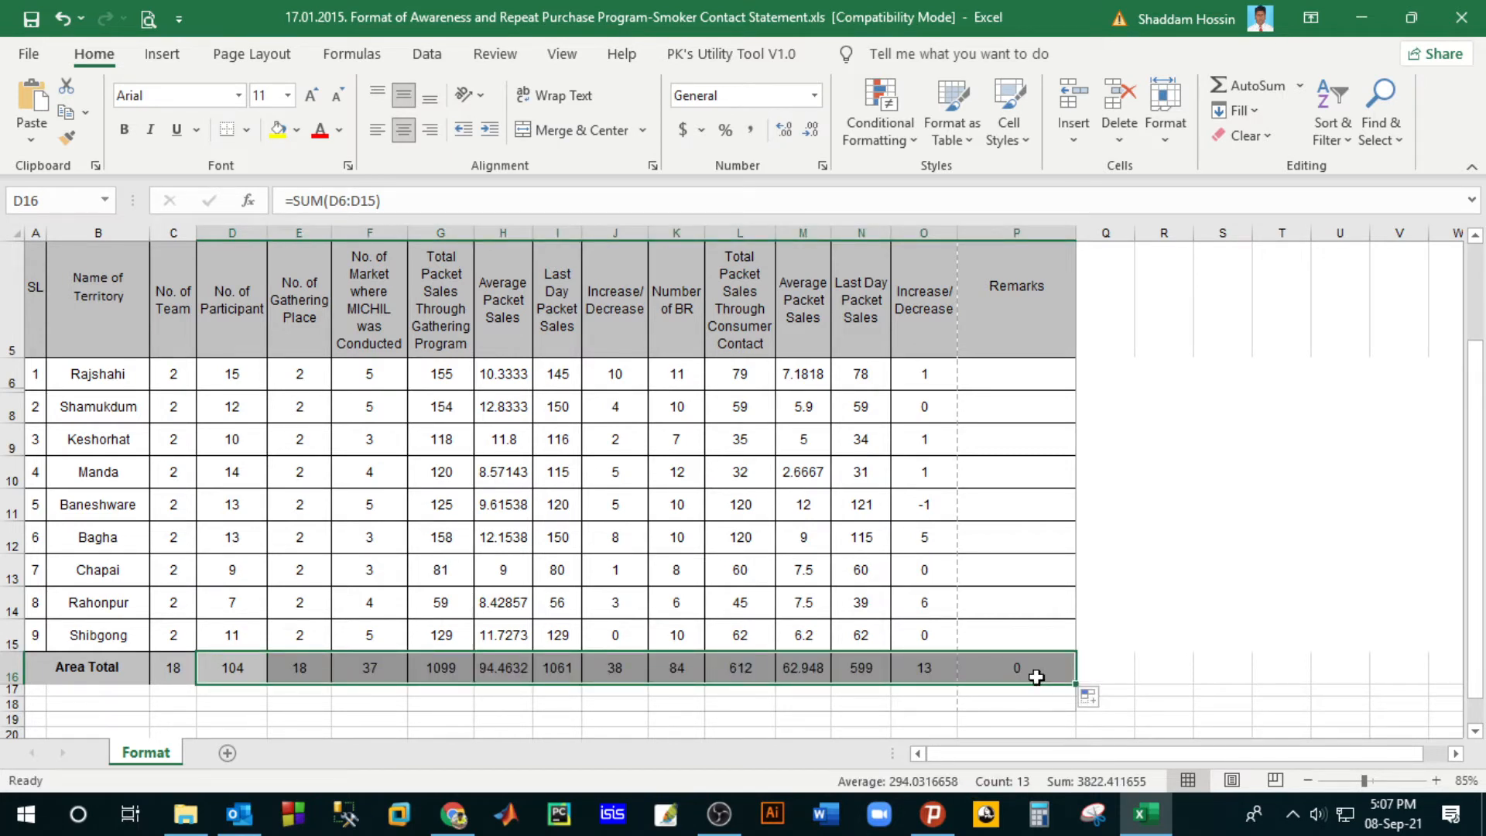
pyautogui.click(679, 665)
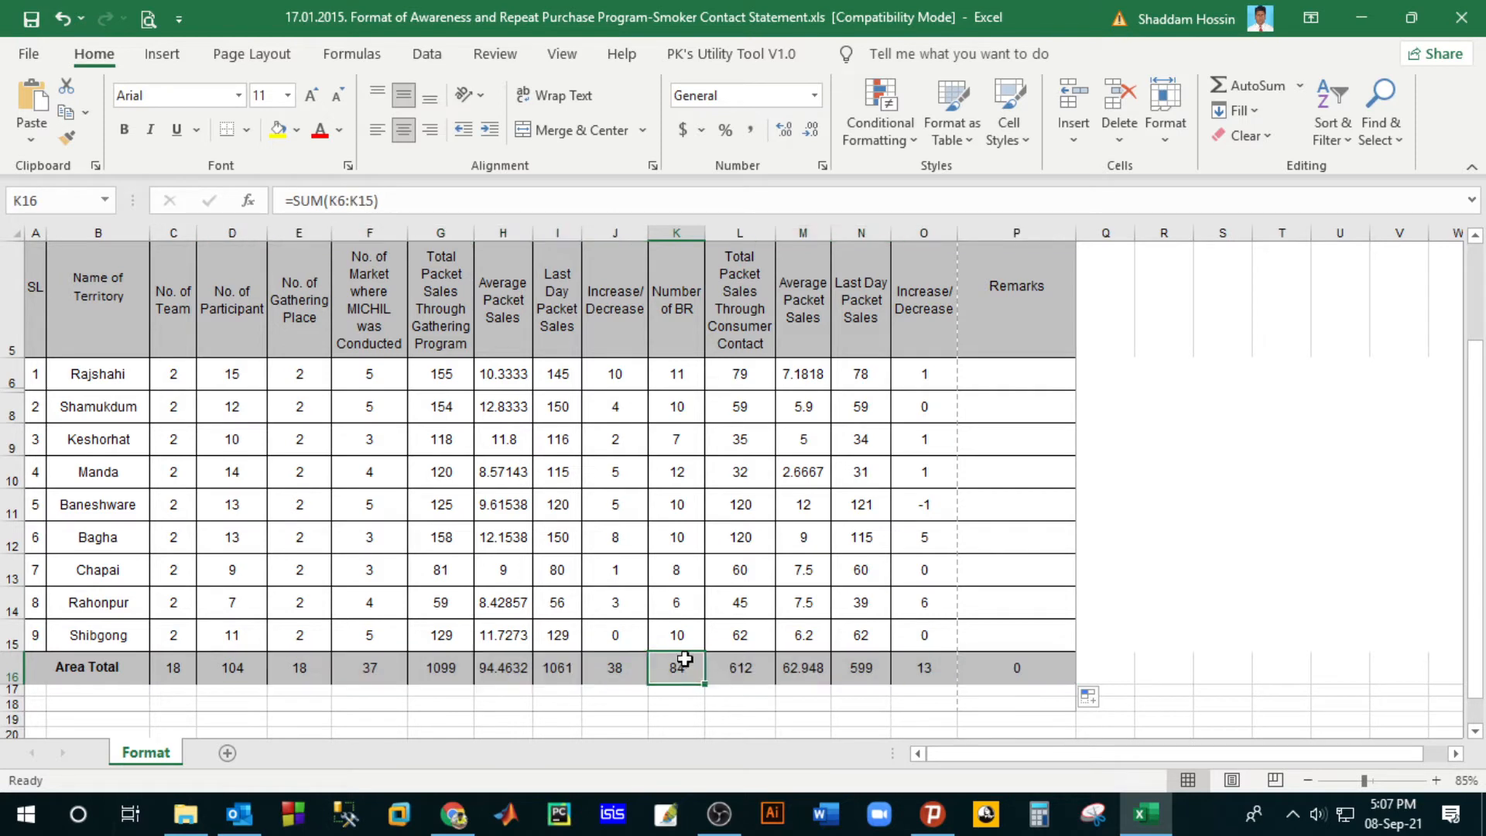
pyautogui.click(910, 665)
pyautogui.click(736, 668)
pyautogui.click(513, 667)
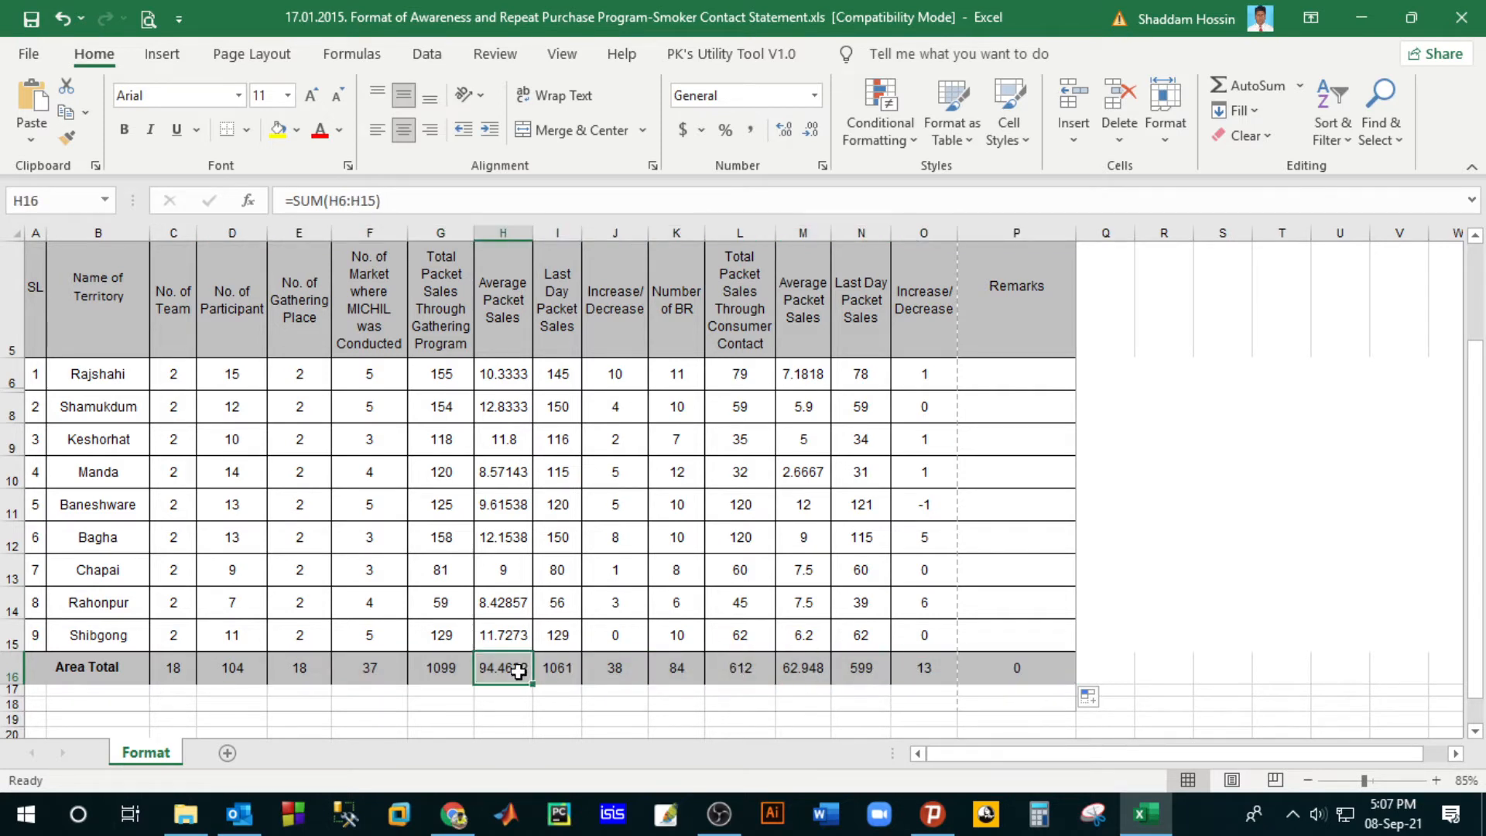
pyautogui.click(1005, 370)
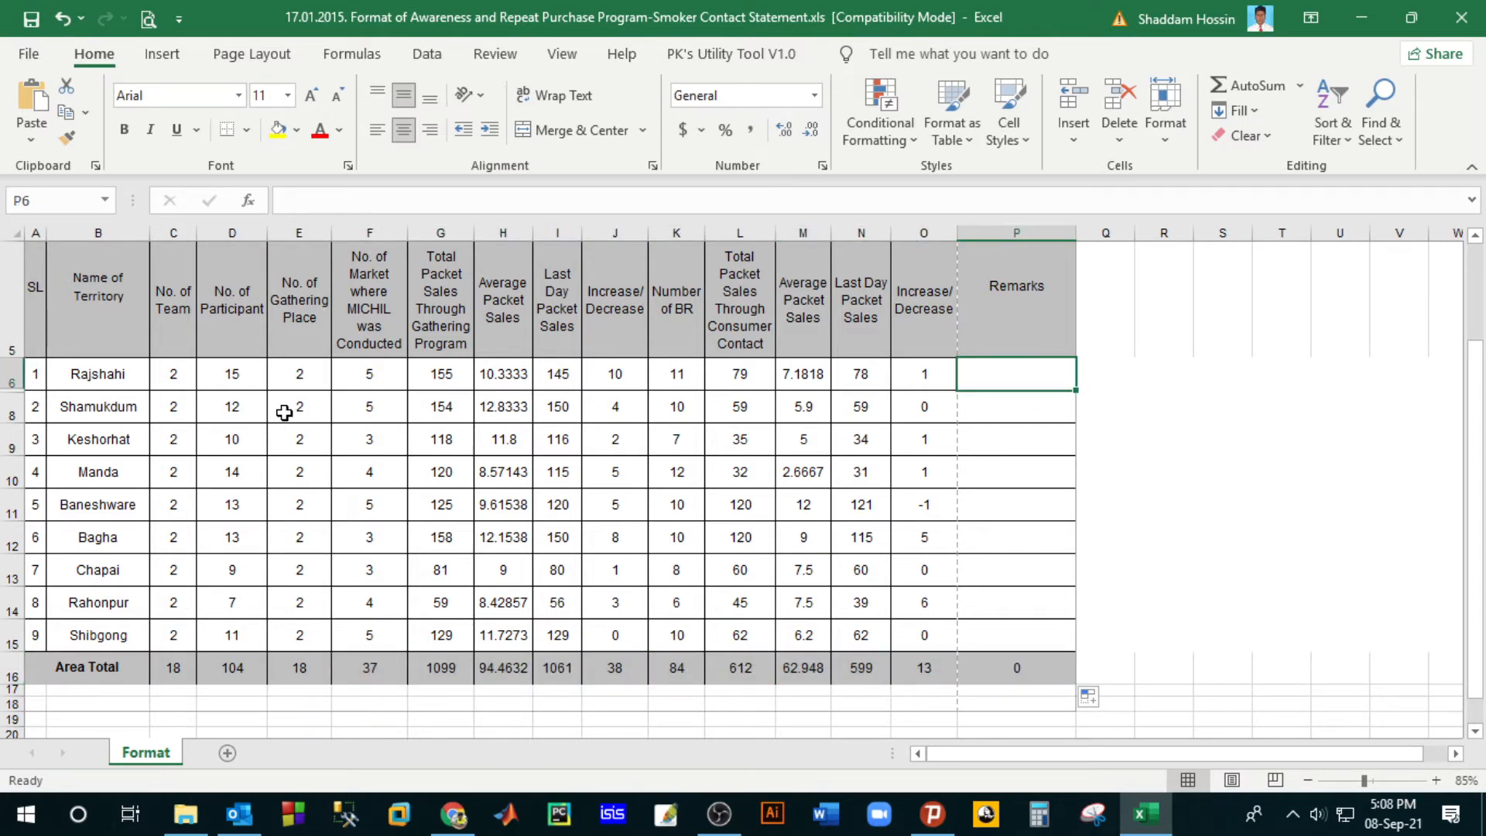
# Step: Total the Rajshahi row in P6 under Remarks with AutoSum over the range C6:O6
pyautogui.moveTo(164, 377); pyautogui.dragTo(932, 375)
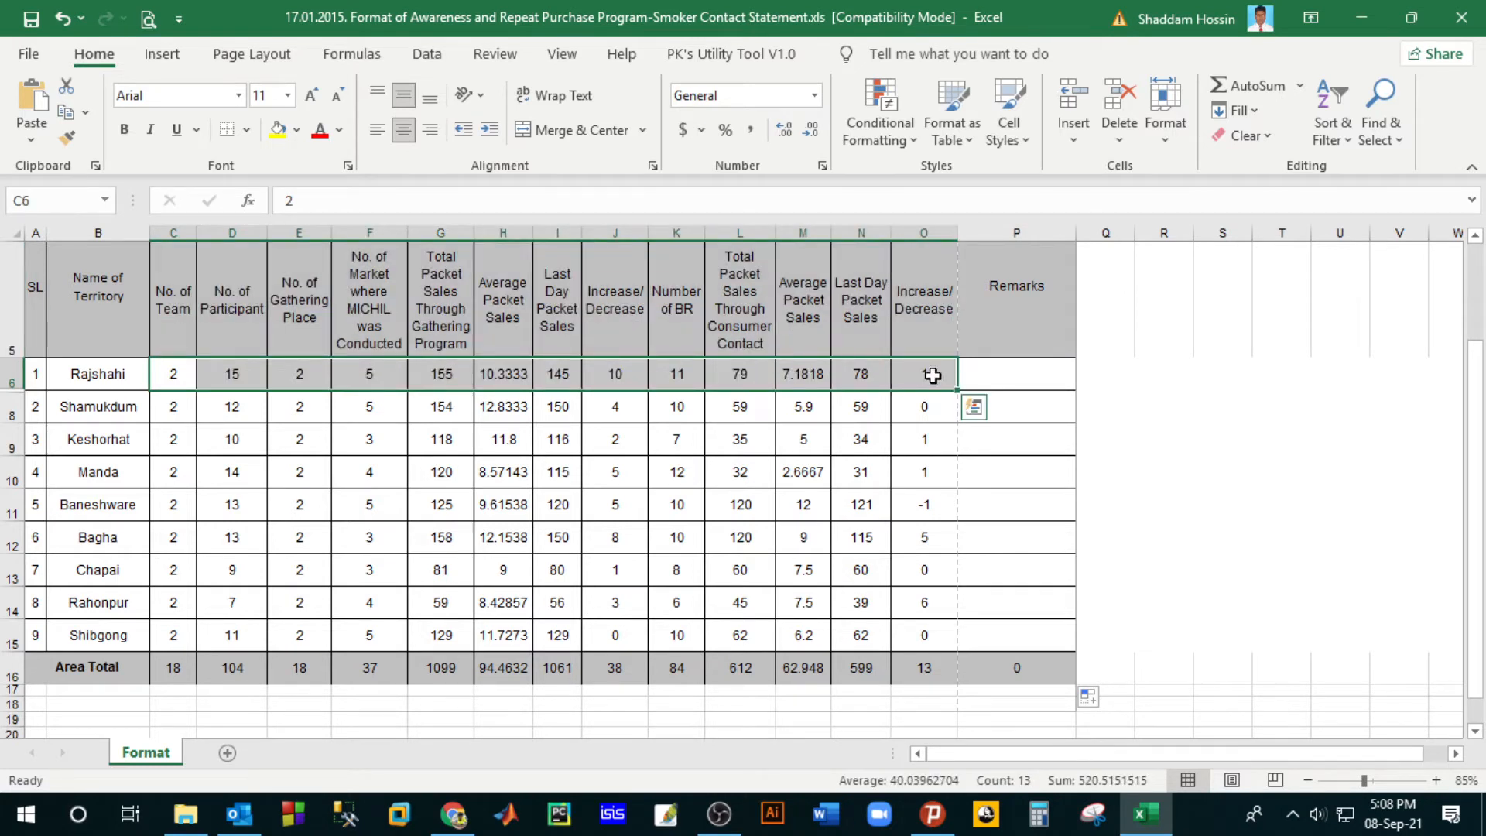
pyautogui.click(1037, 376)
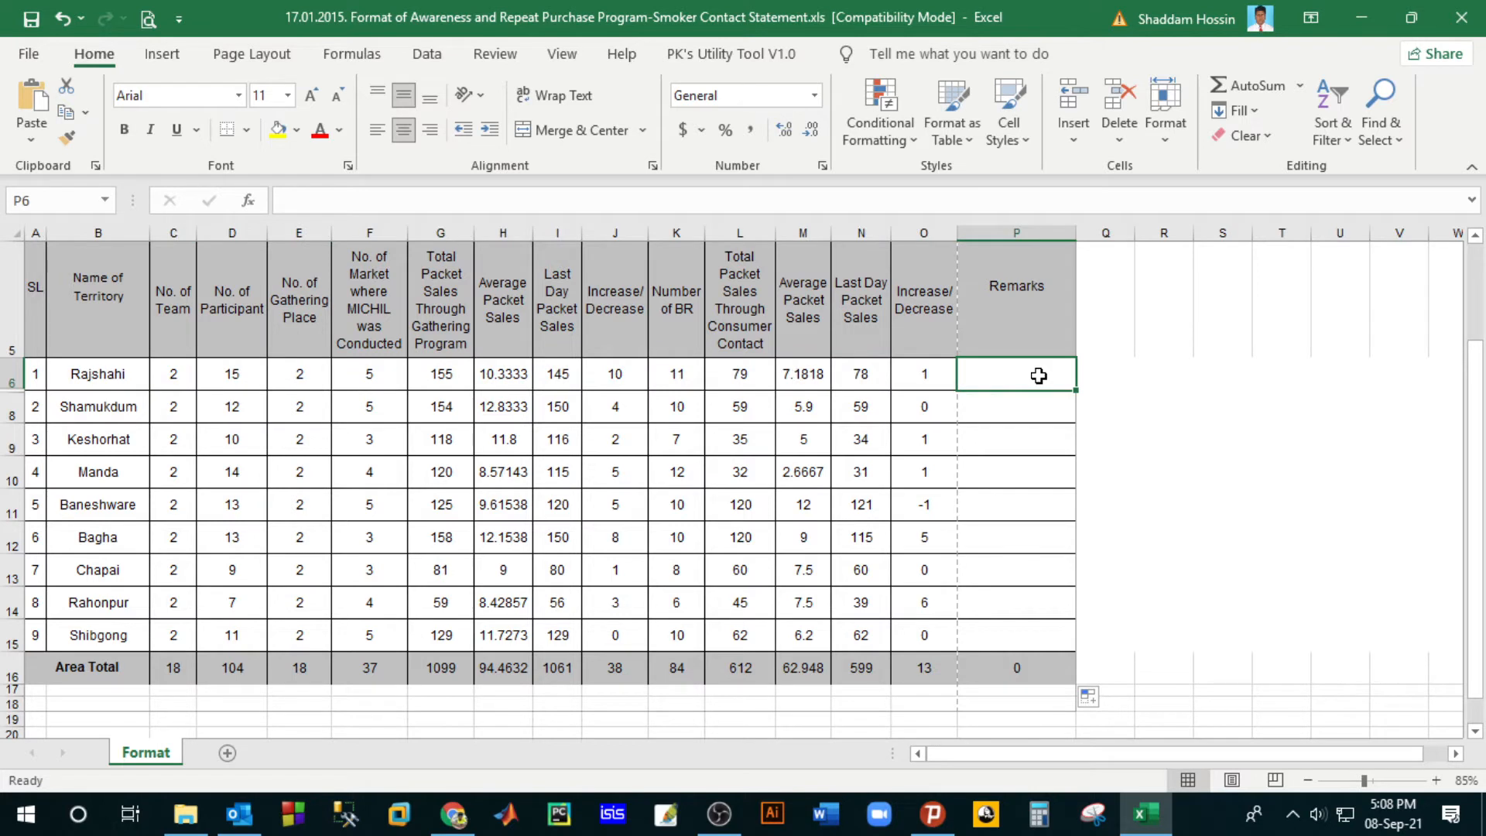
pyautogui.click(1246, 85)
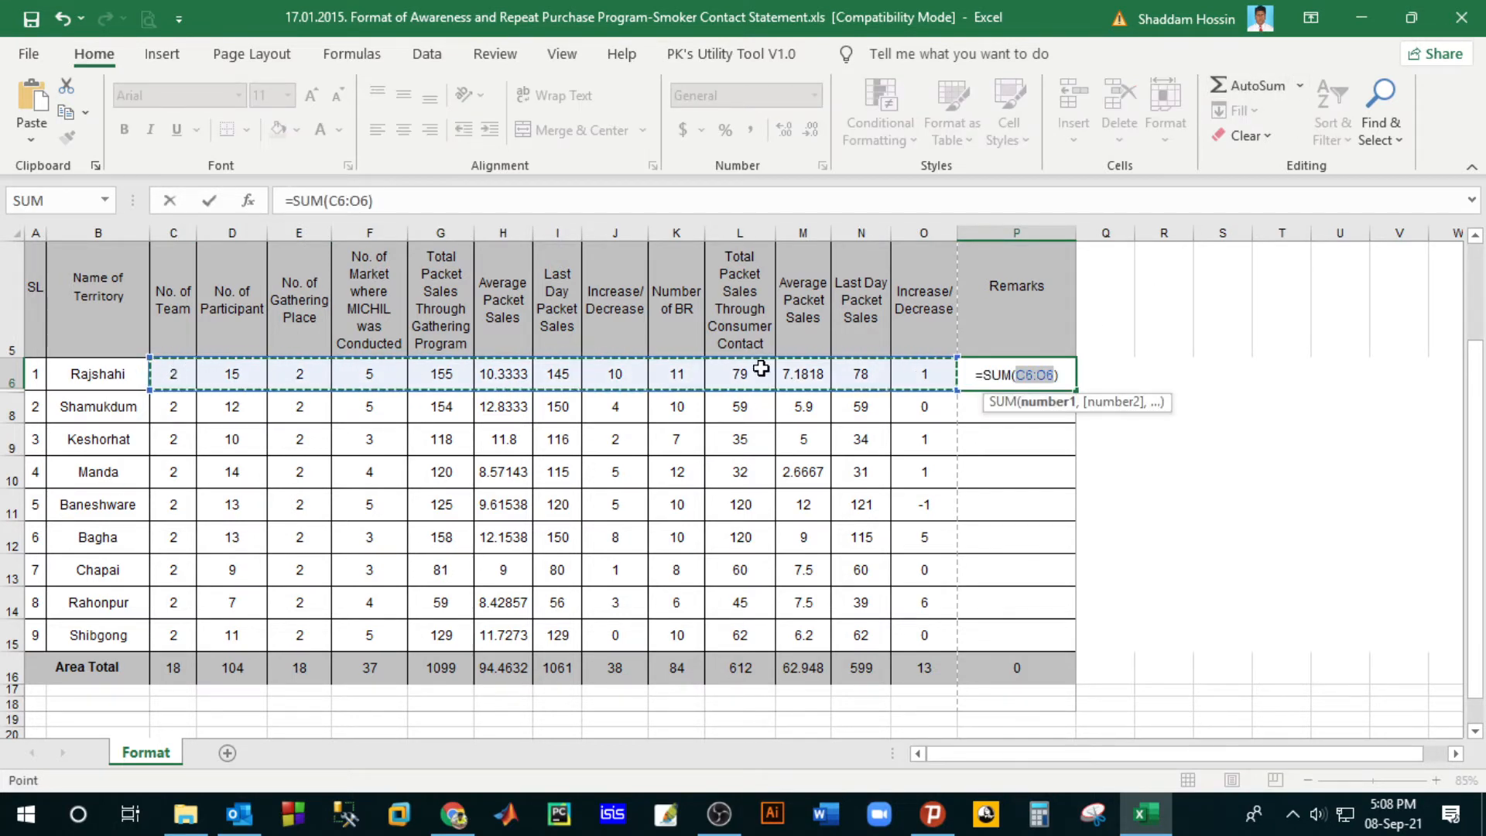
pyautogui.press('Return')
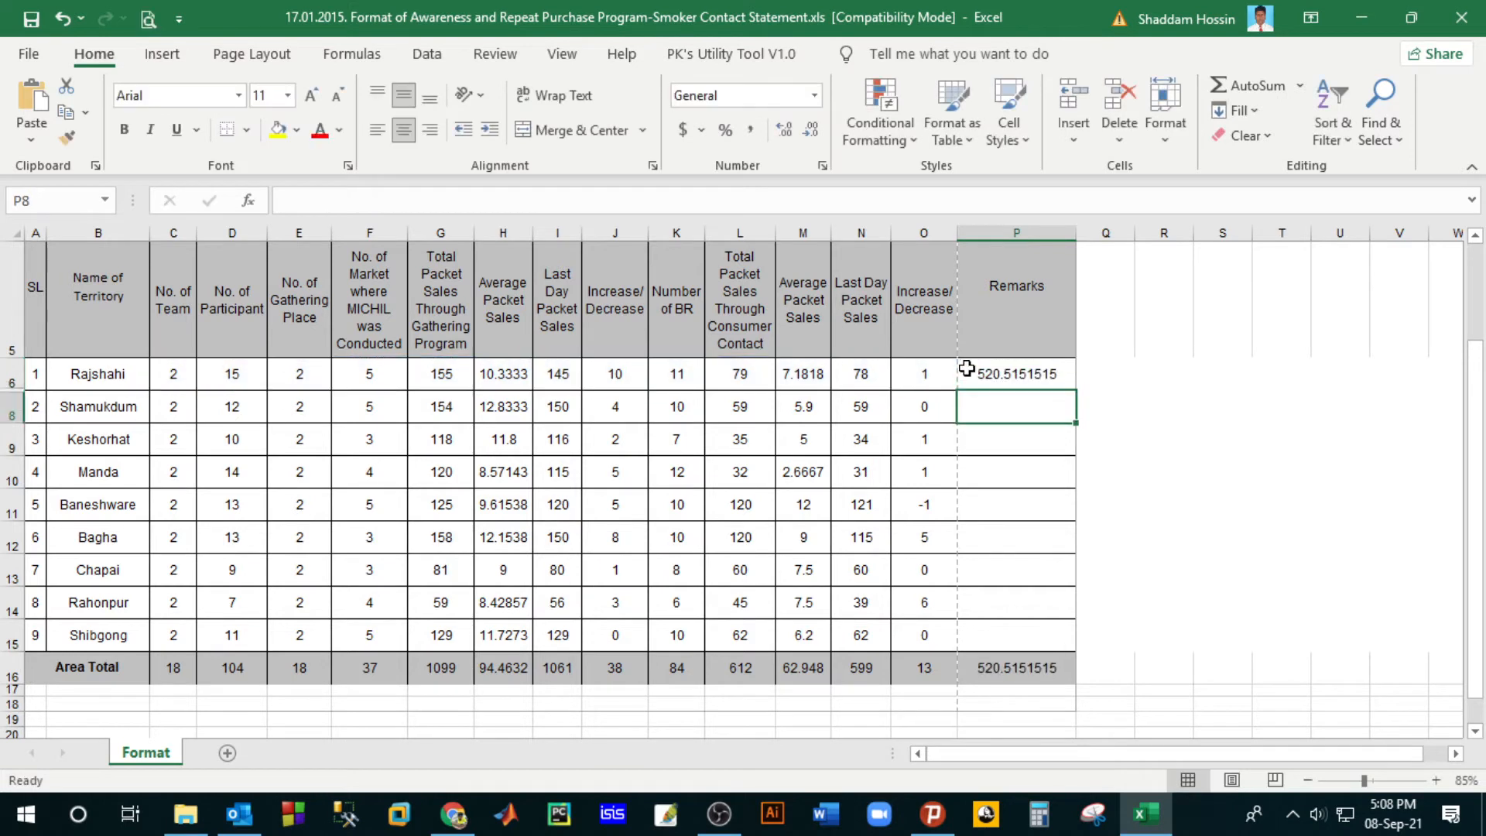
# Step: Fill the row total formula from P6 down the Remarks column to P15 and review the filled totals
pyautogui.click(1058, 387)
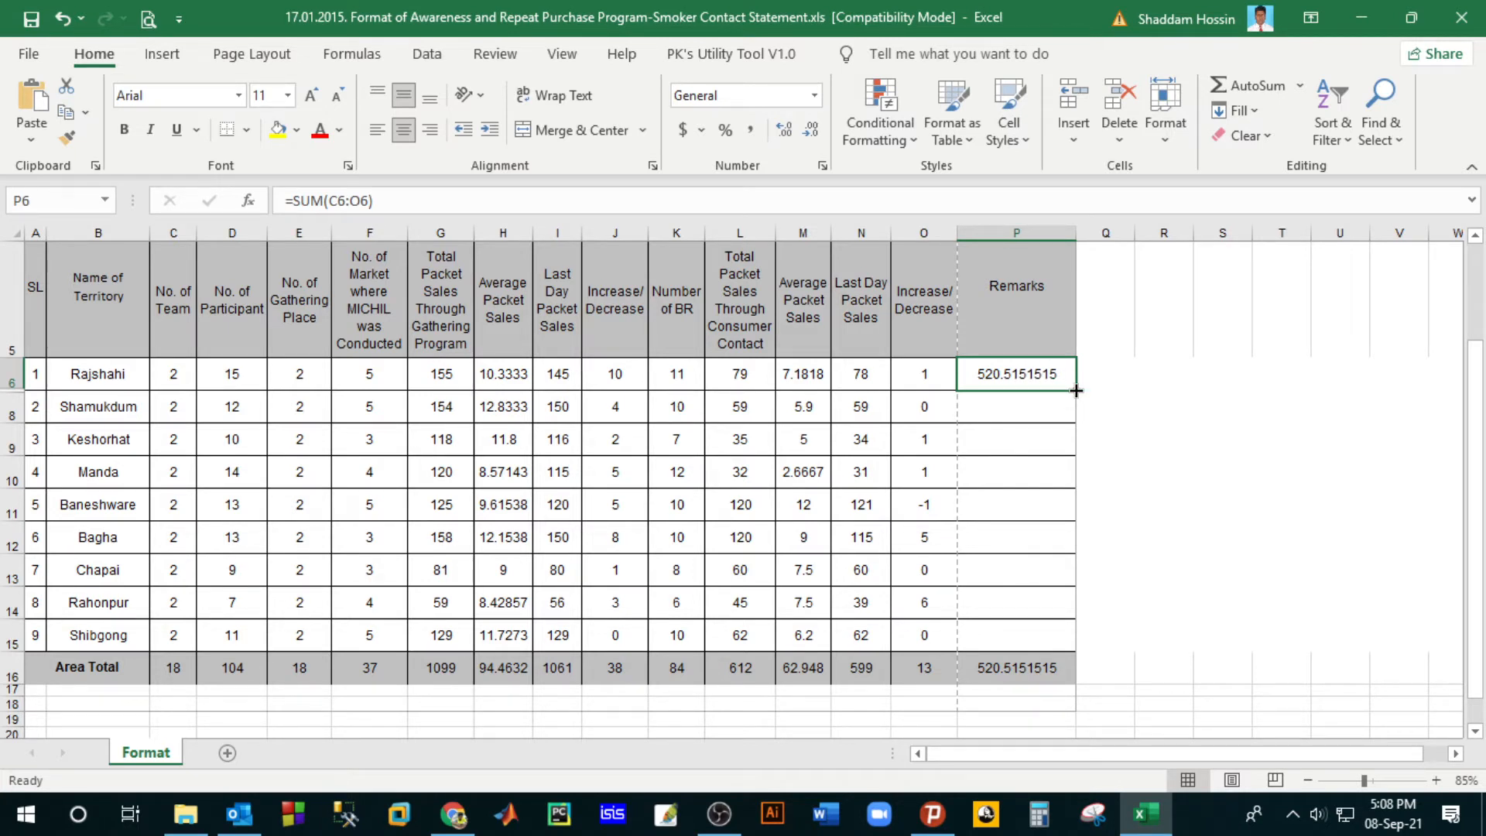
pyautogui.moveTo(1076, 390); pyautogui.dragTo(1076, 652)
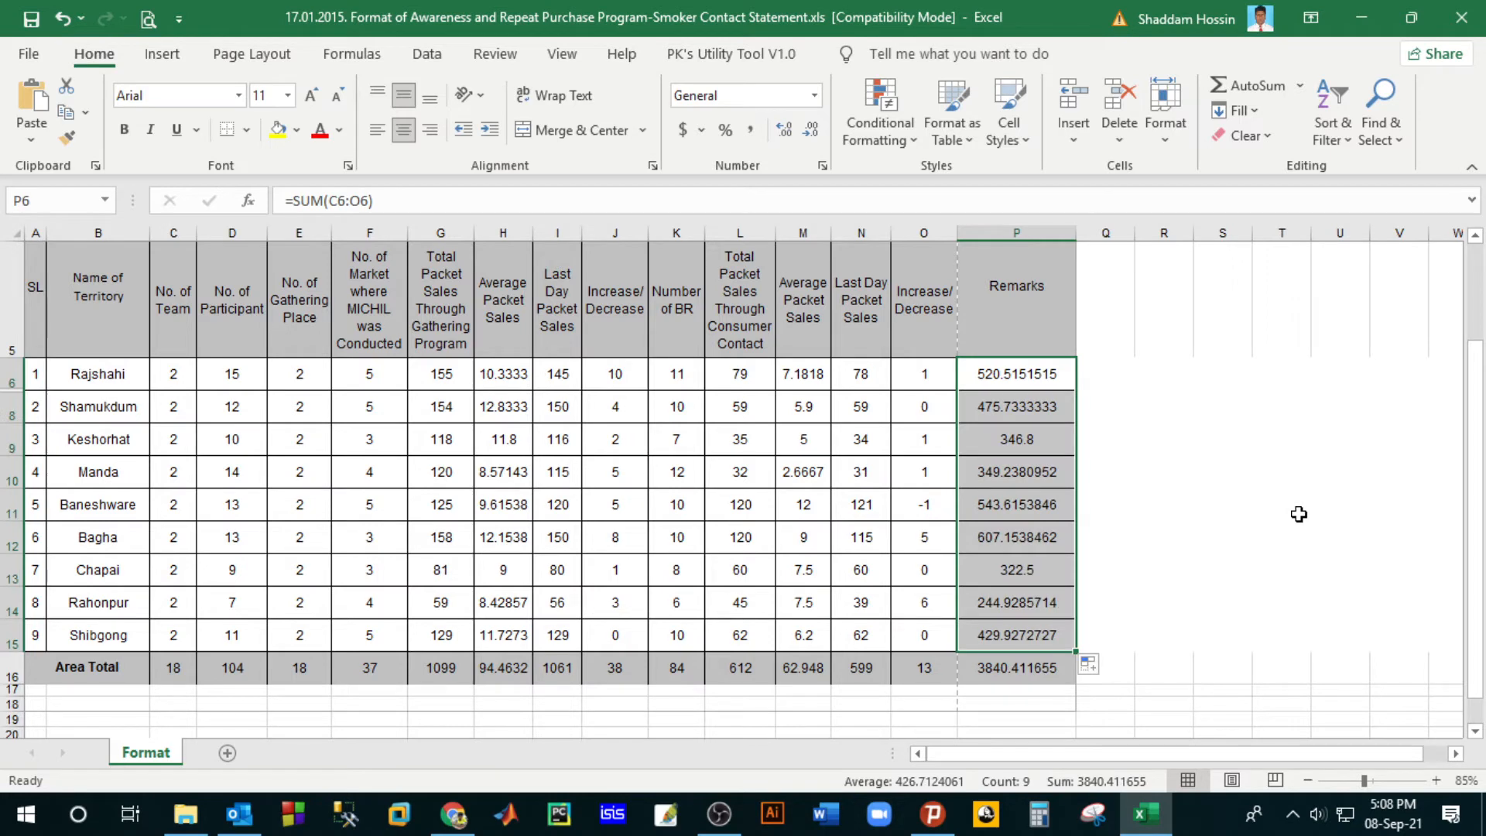
pyautogui.scroll(2, 1226, 536)
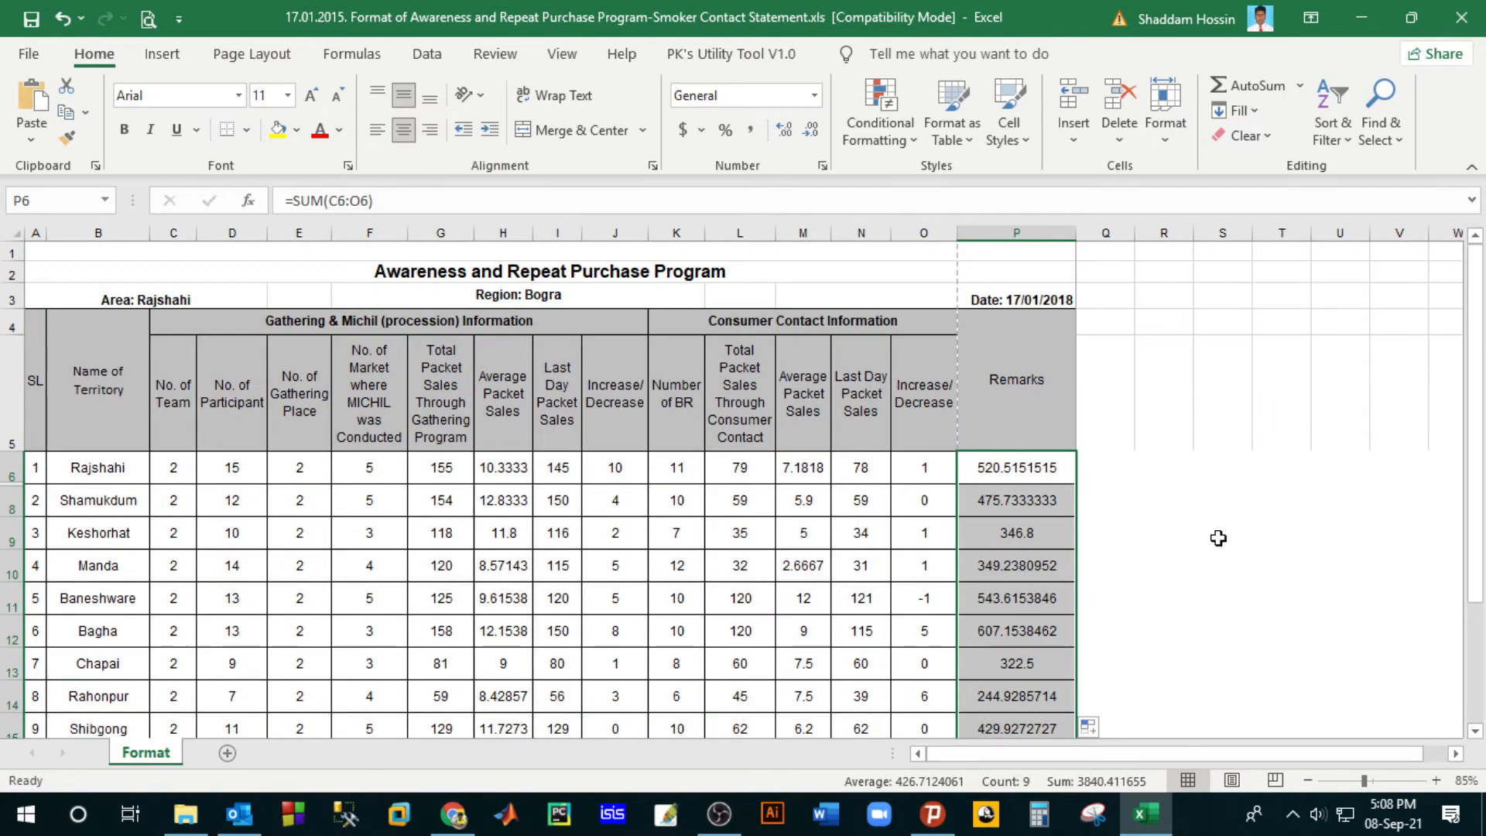
pyautogui.scroll(-4, 1222, 536)
pyautogui.scroll(3, 1219, 537)
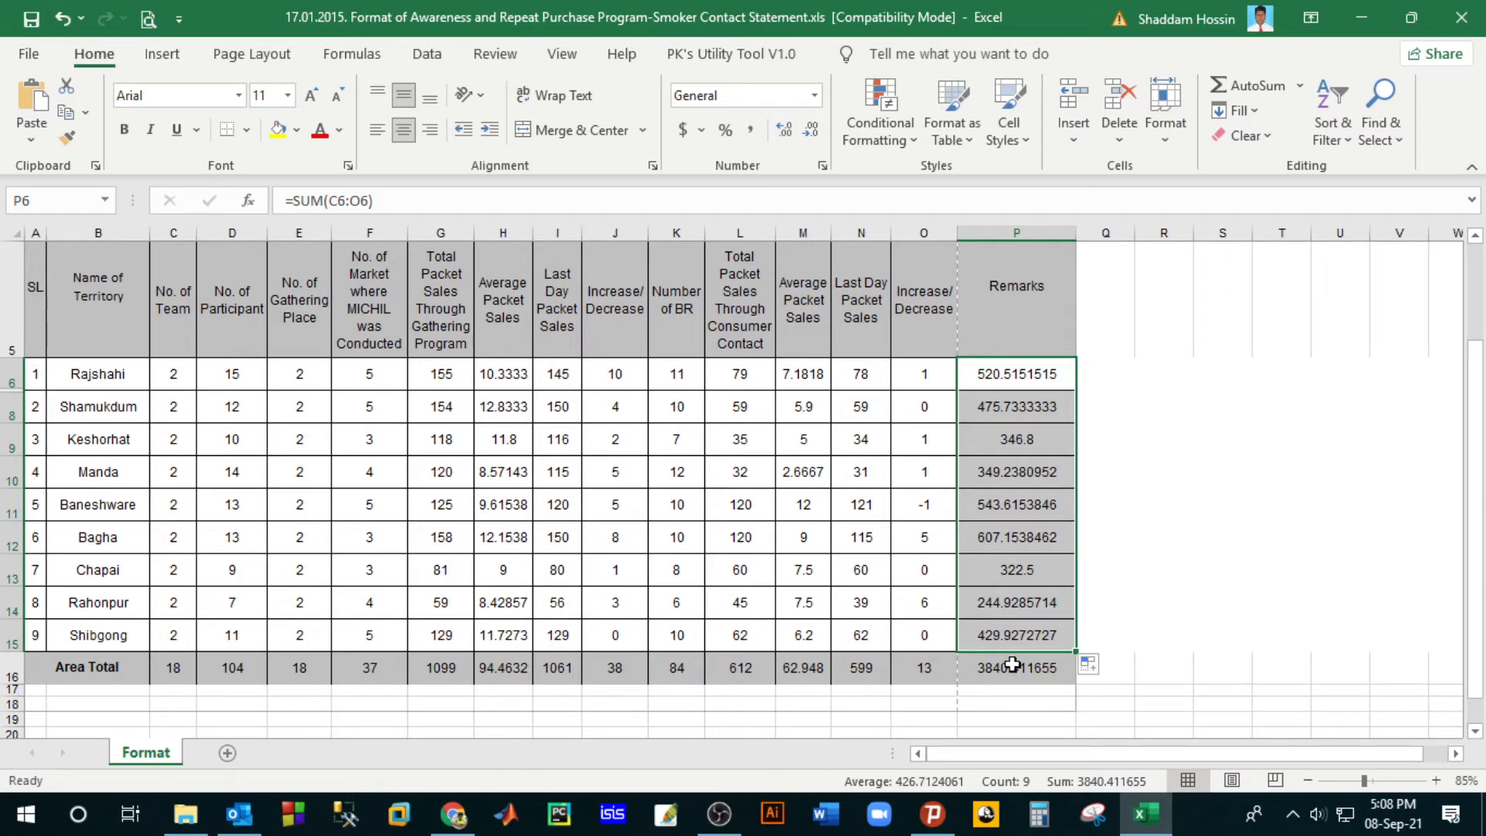
# Step: Format the merged report title in A2 with red font color and a light green fill
pyautogui.click(237, 540)
pyautogui.scroll(2, 244, 549)
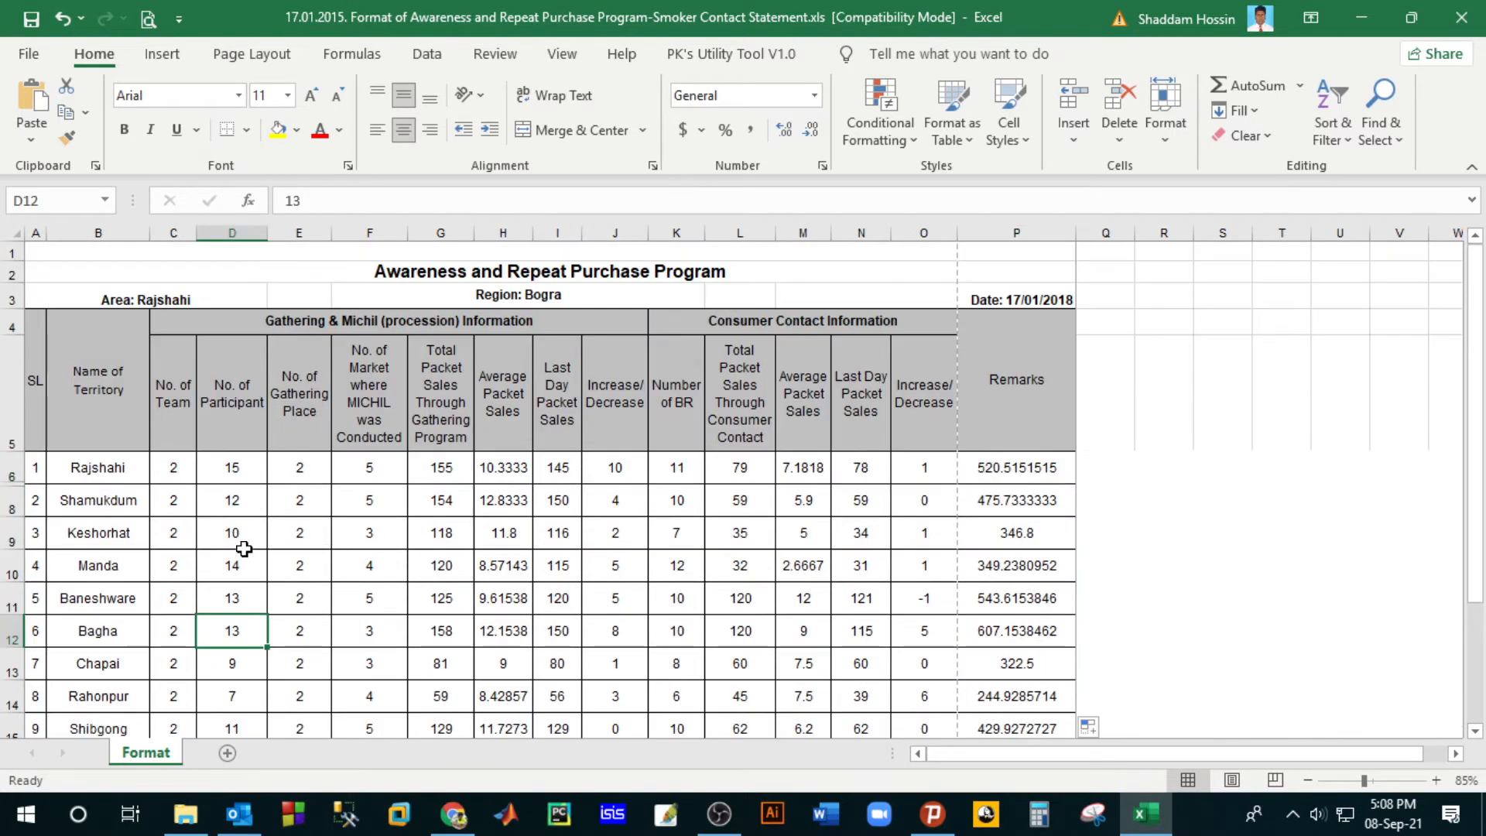
pyautogui.click(470, 271)
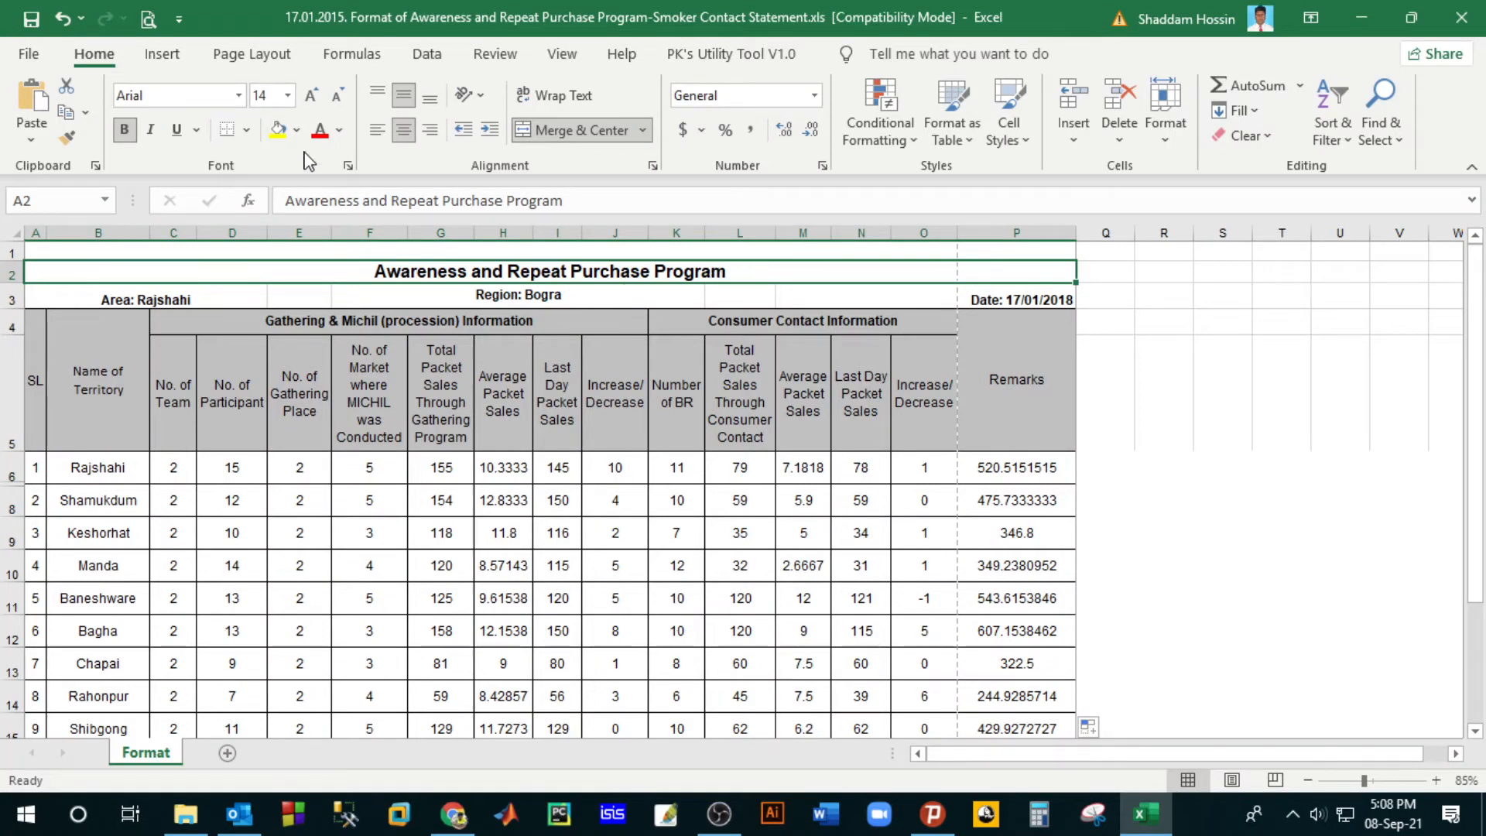
pyautogui.click(318, 129)
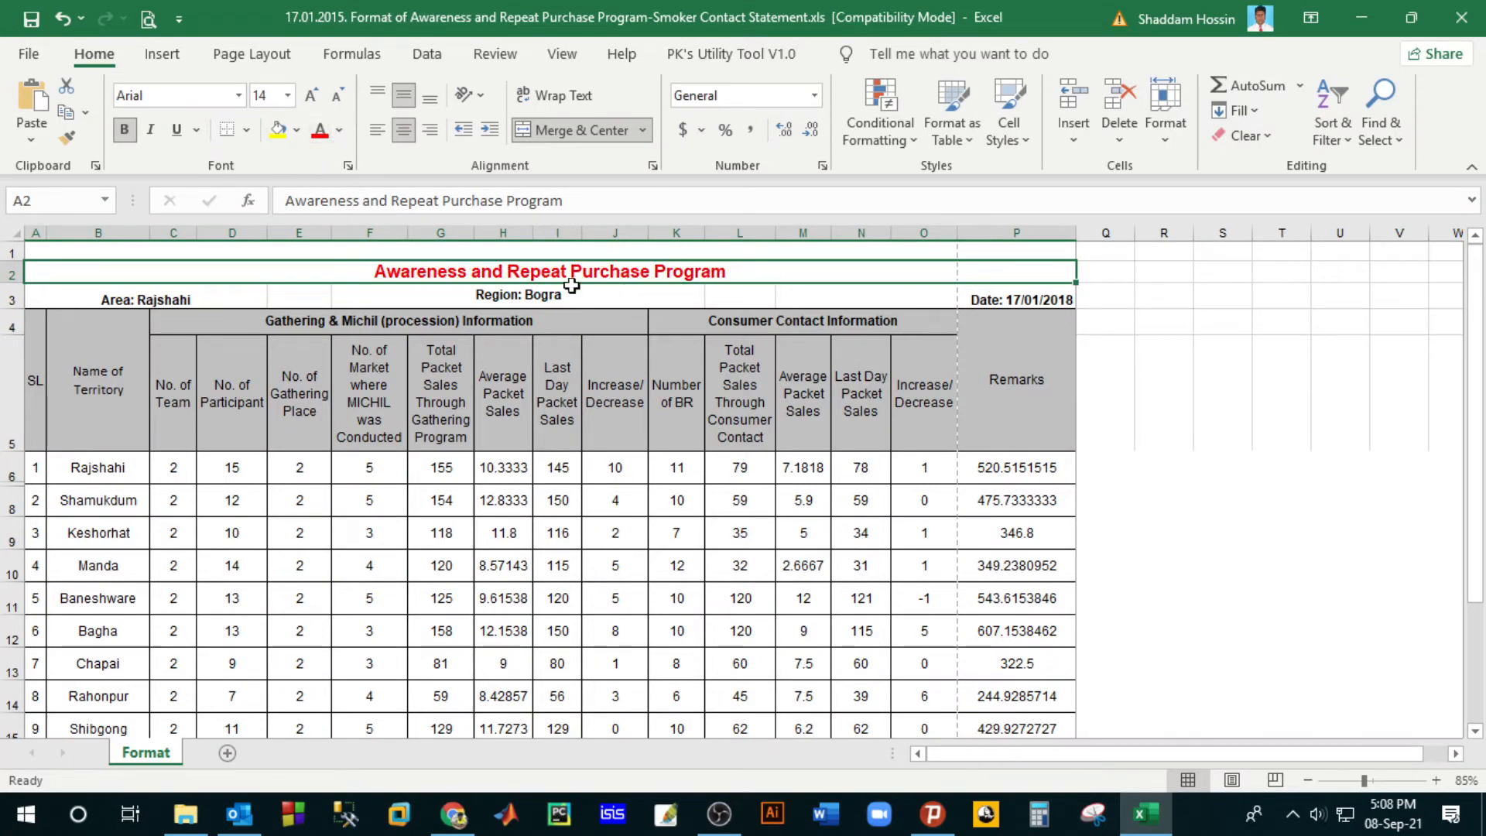
pyautogui.click(277, 129)
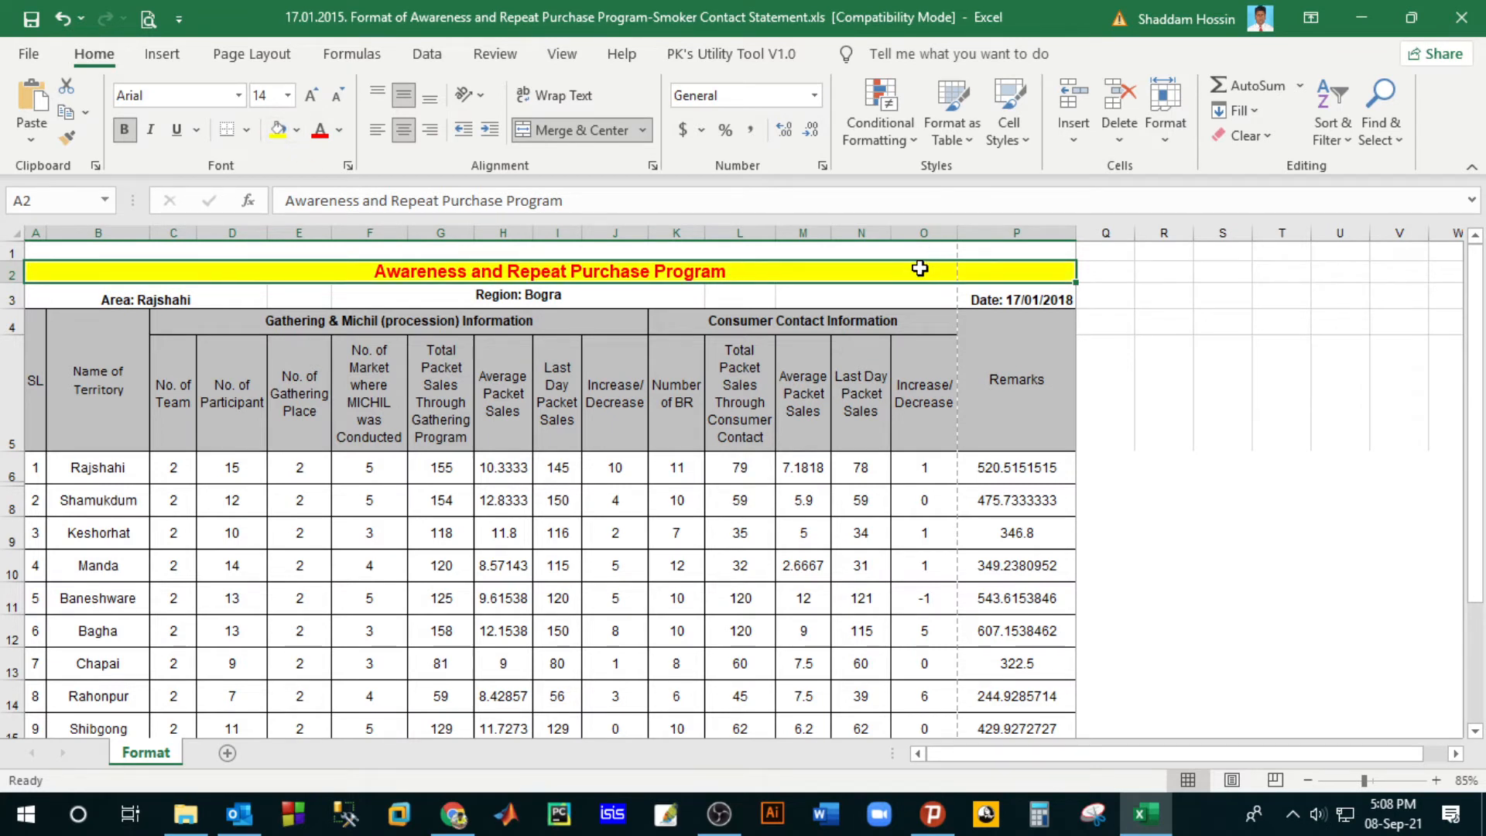
pyautogui.click(297, 129)
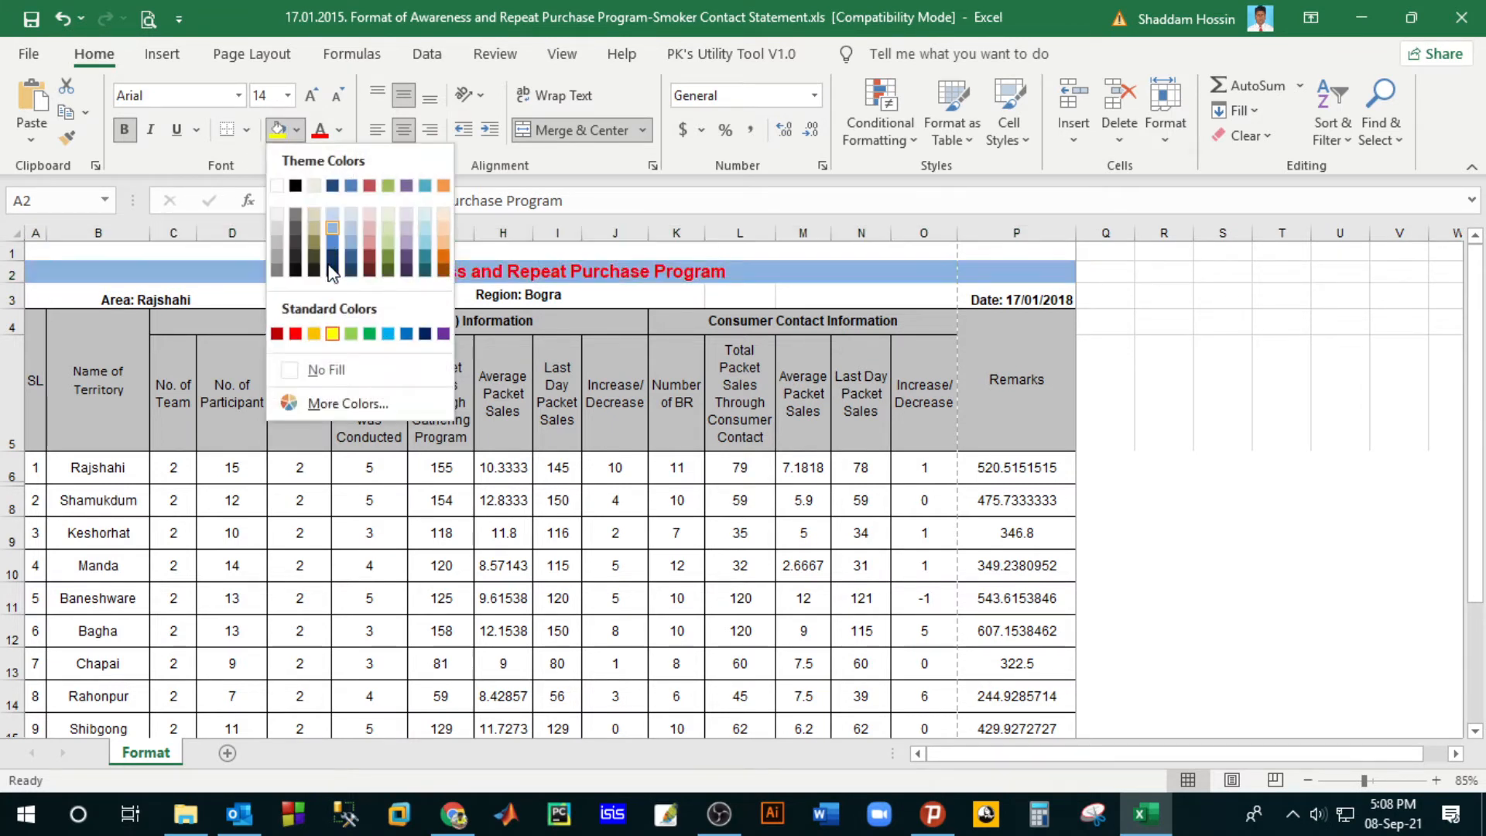
pyautogui.click(388, 213)
pyautogui.click(721, 447)
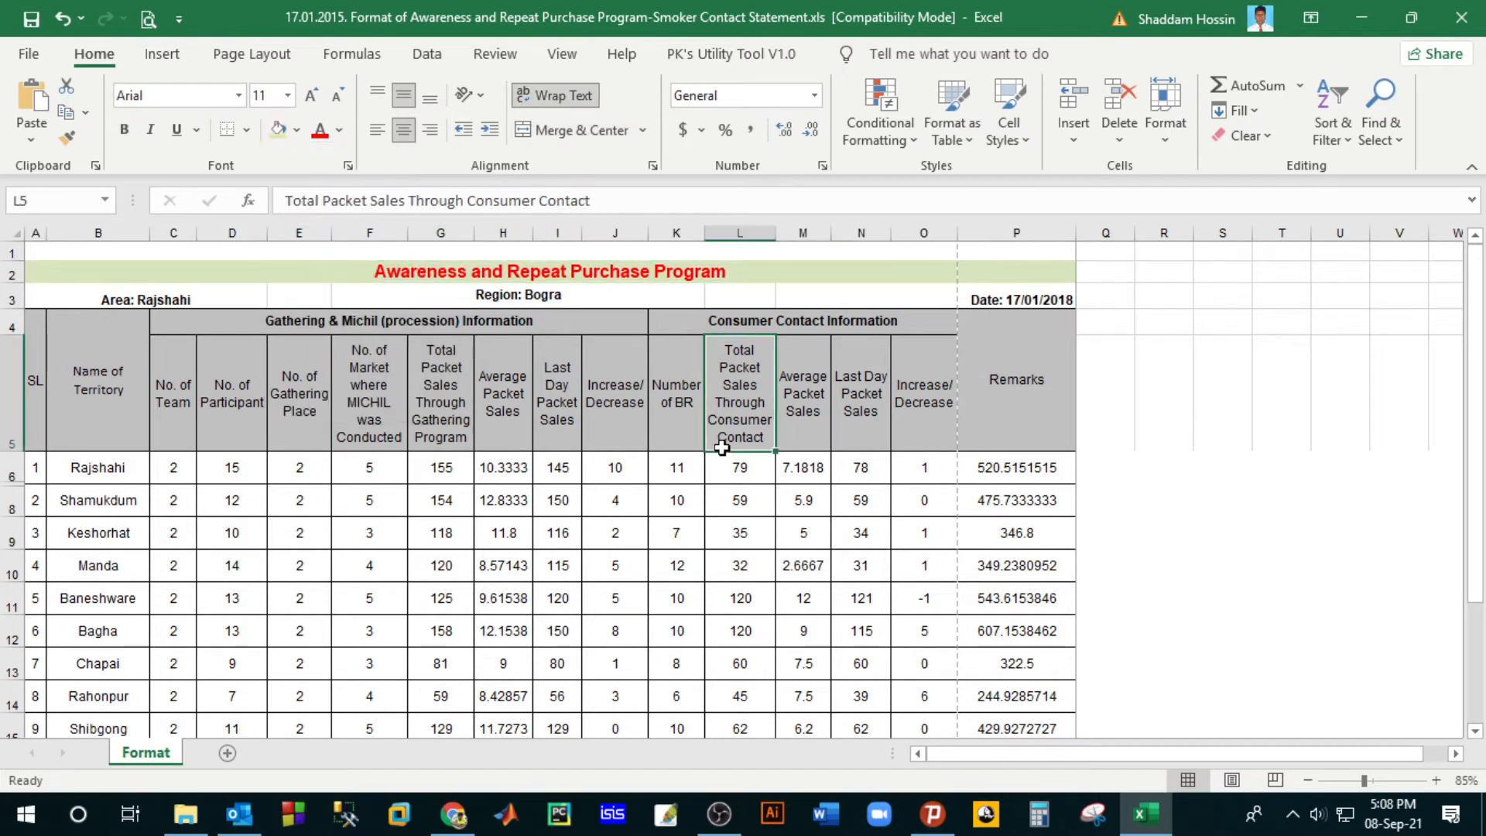
pyautogui.click(288, 600)
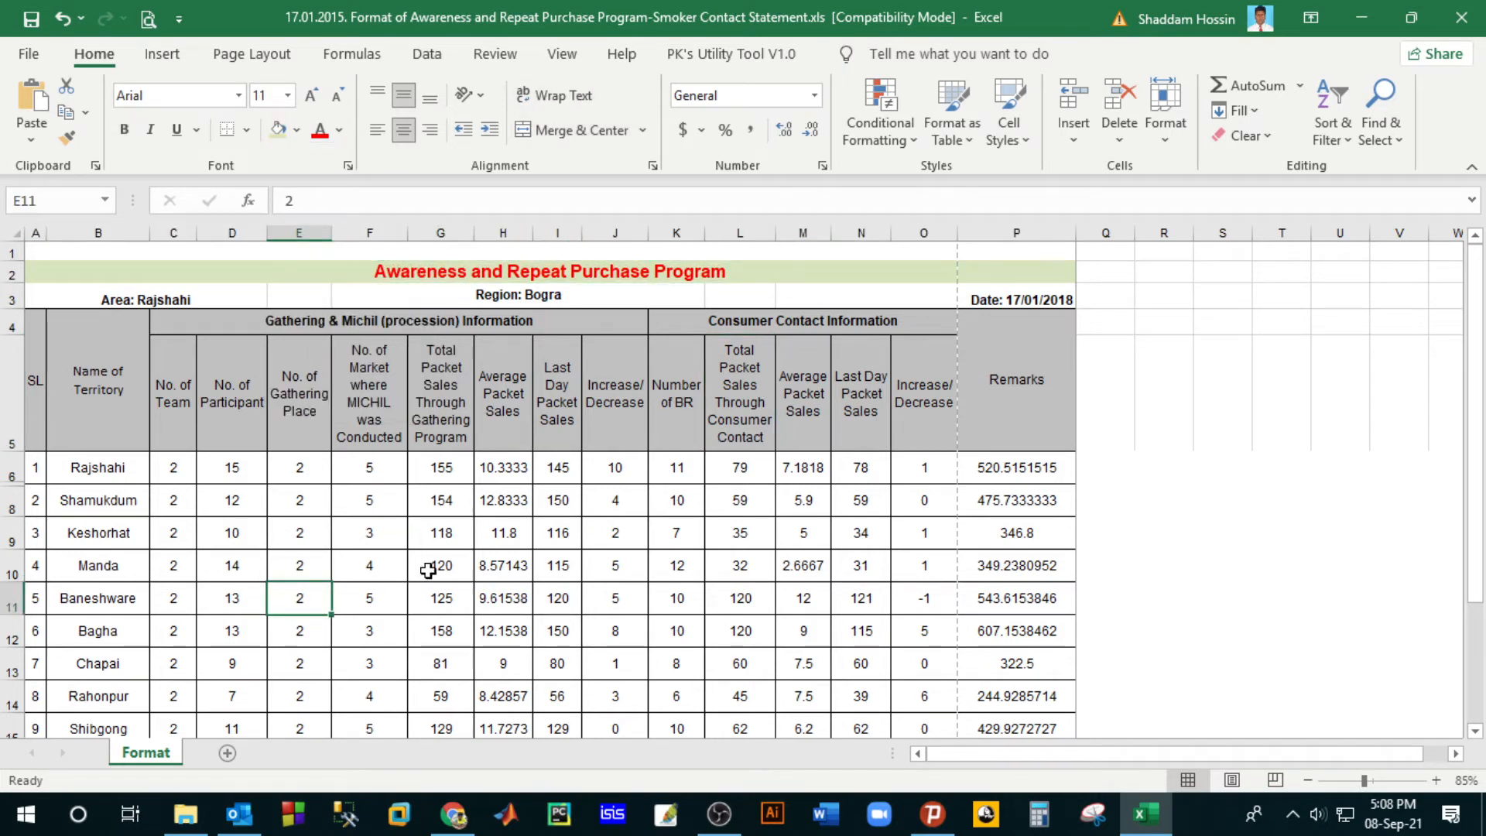
pyautogui.click(330, 467)
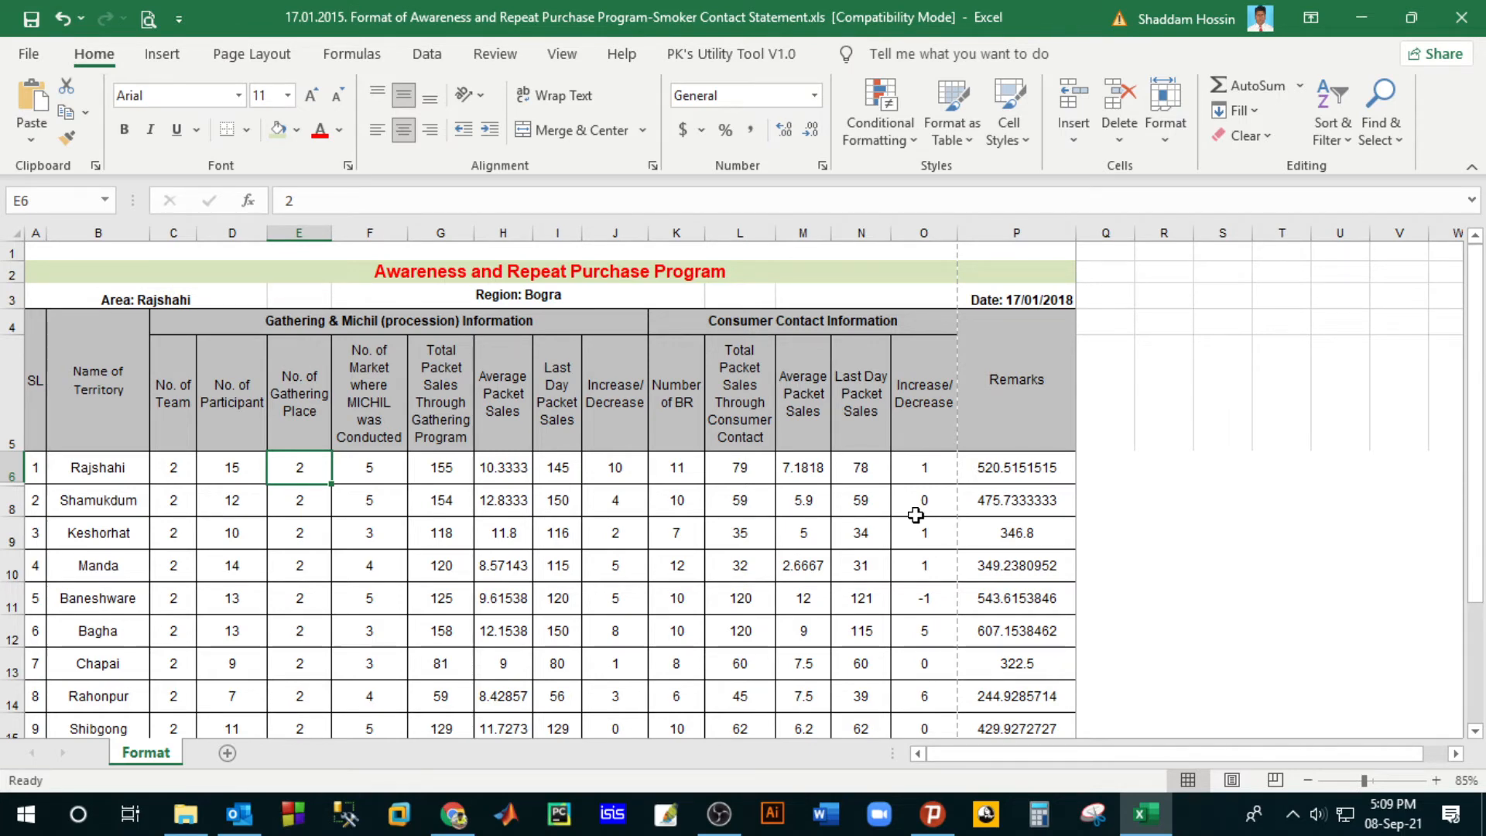
pyautogui.scroll(-2, 915, 515)
pyautogui.scroll(2, 915, 515)
pyautogui.scroll(-4, 879, 445)
pyautogui.scroll(4, 879, 445)
# Step: Remove the Print Preview and Print command from the Quick Access Toolbar and add it back
pyautogui.click(175, 23)
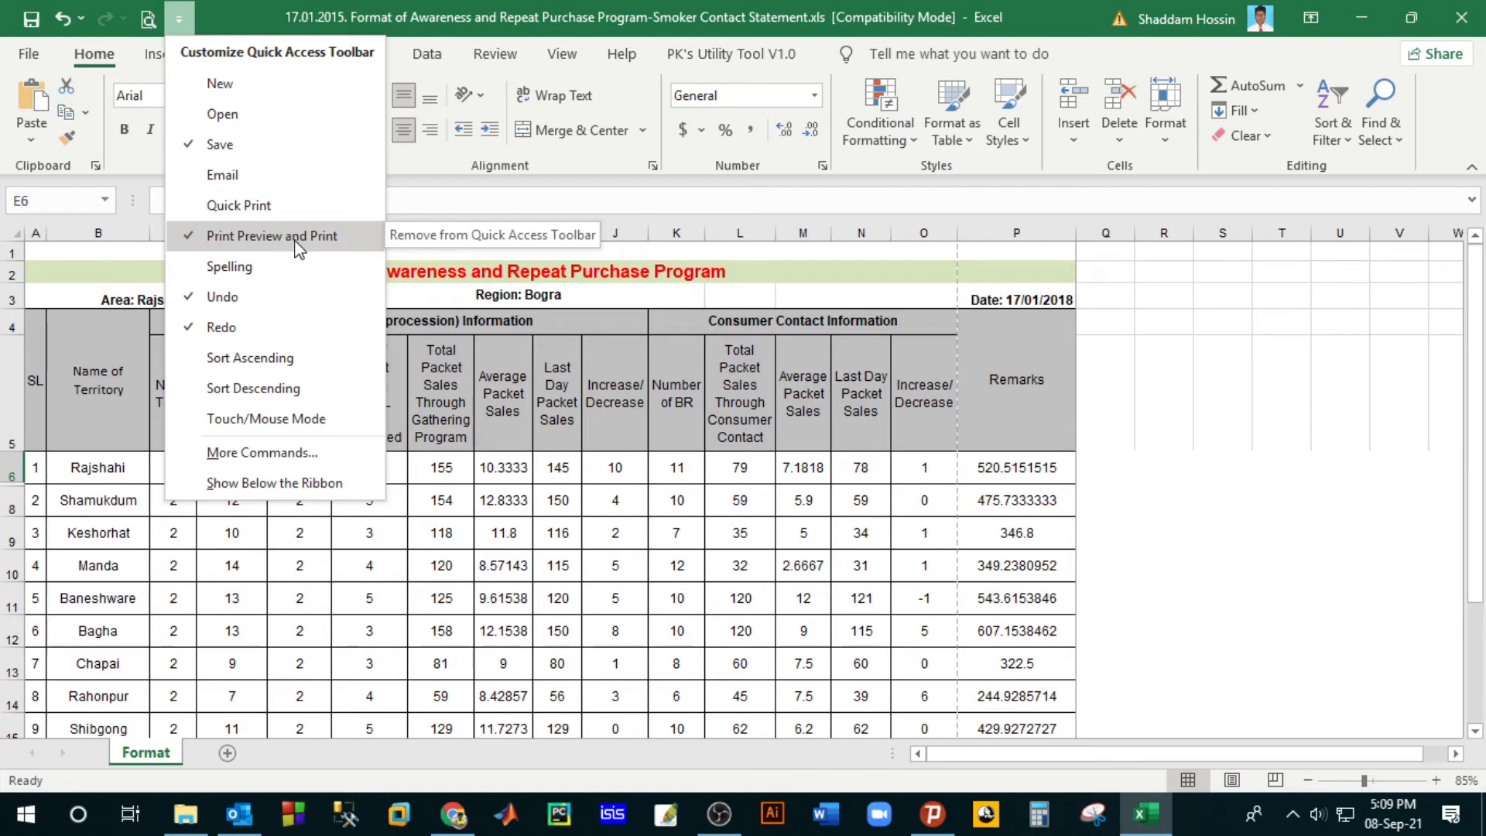
pyautogui.click(293, 239)
pyautogui.click(147, 18)
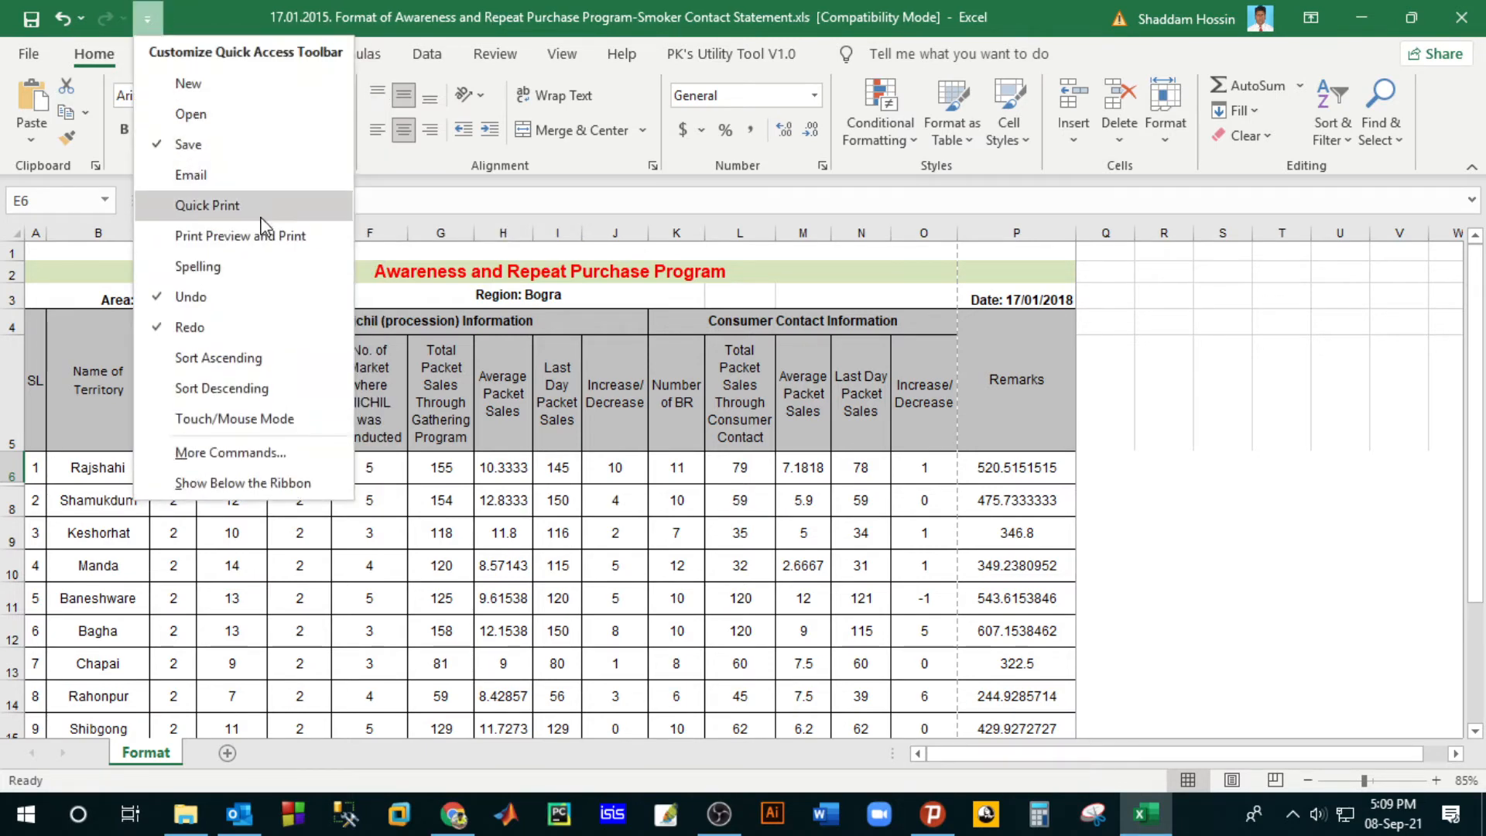
pyautogui.click(248, 236)
# Step: Open the print preview of the report, zoom into the first page and back out, and return to the sheet
pyautogui.click(151, 23)
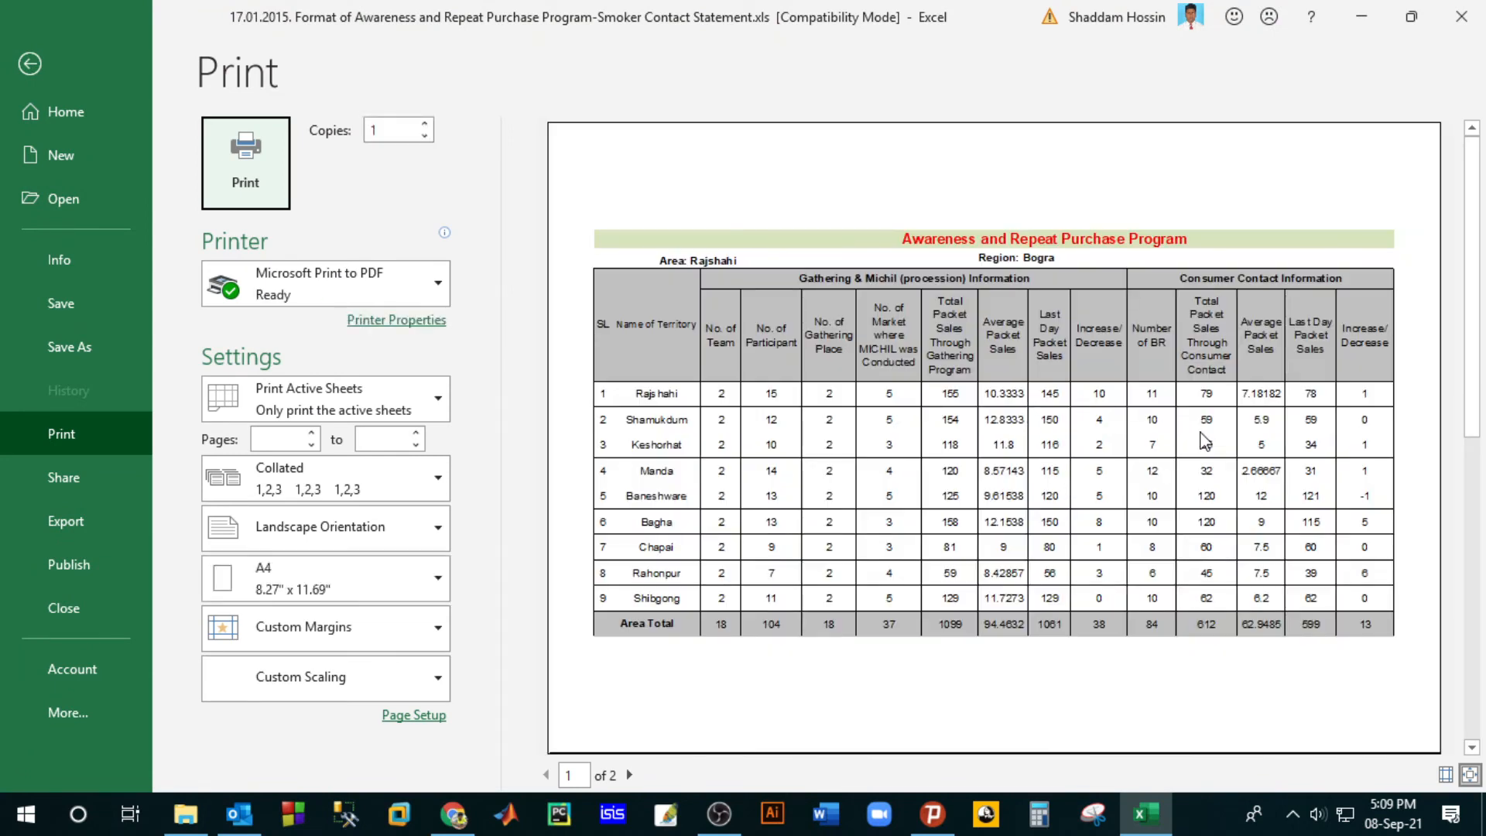
pyautogui.click(1212, 462)
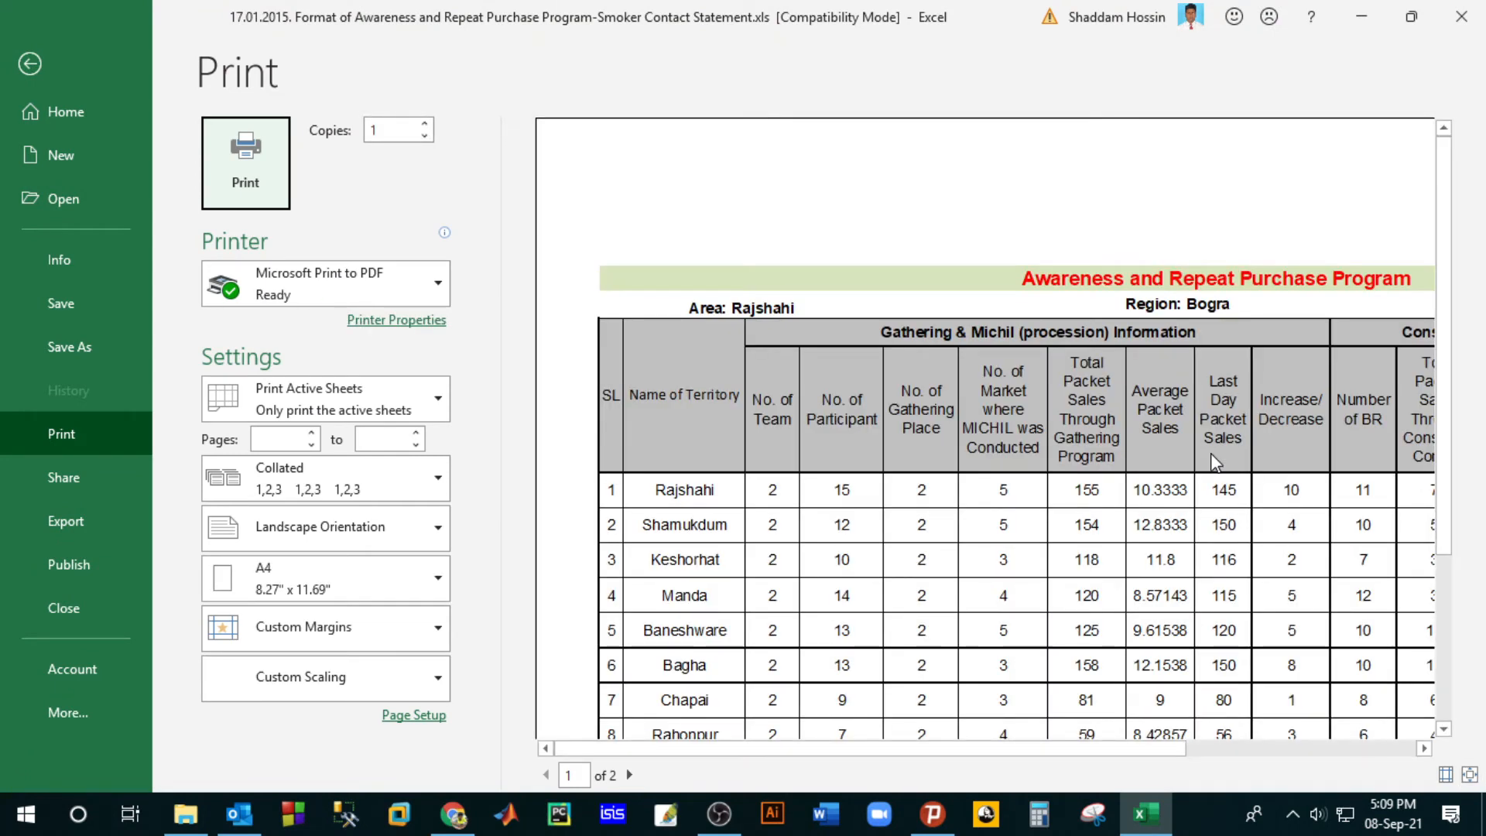
pyautogui.click(1212, 456)
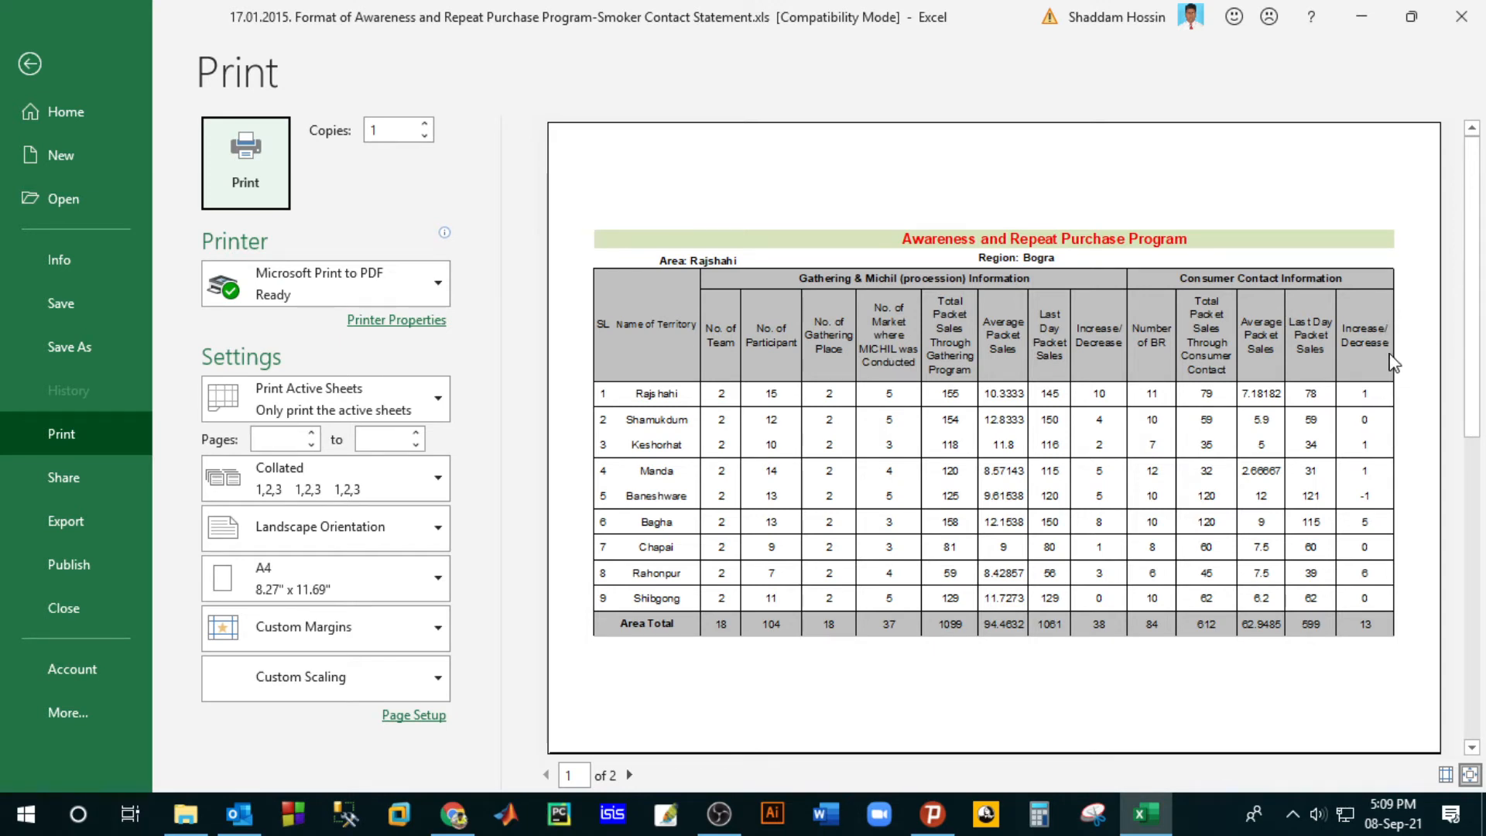
pyautogui.press('super')
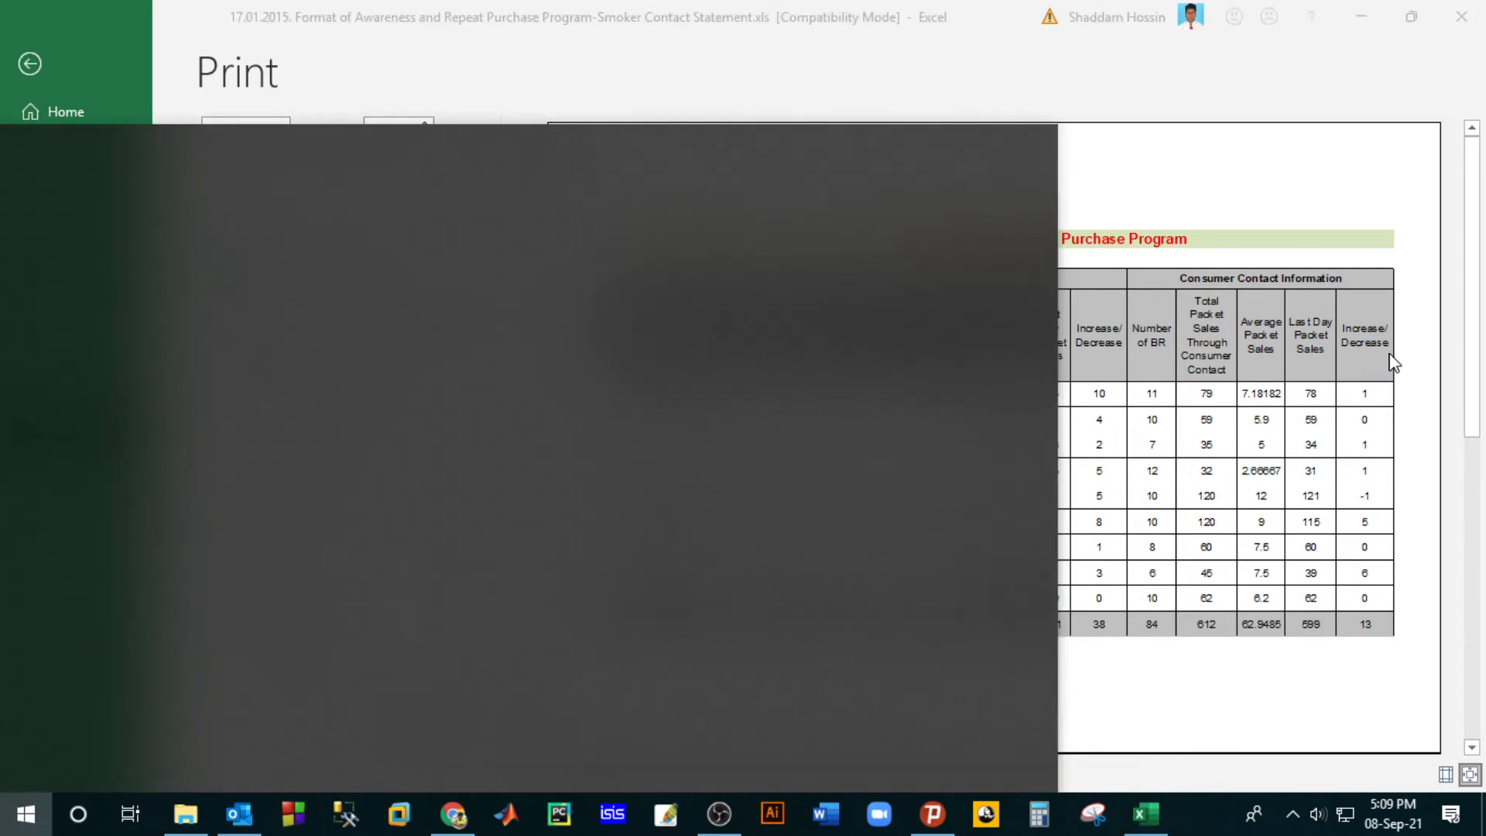
pyautogui.press('Escape')
pyautogui.press('Escape')
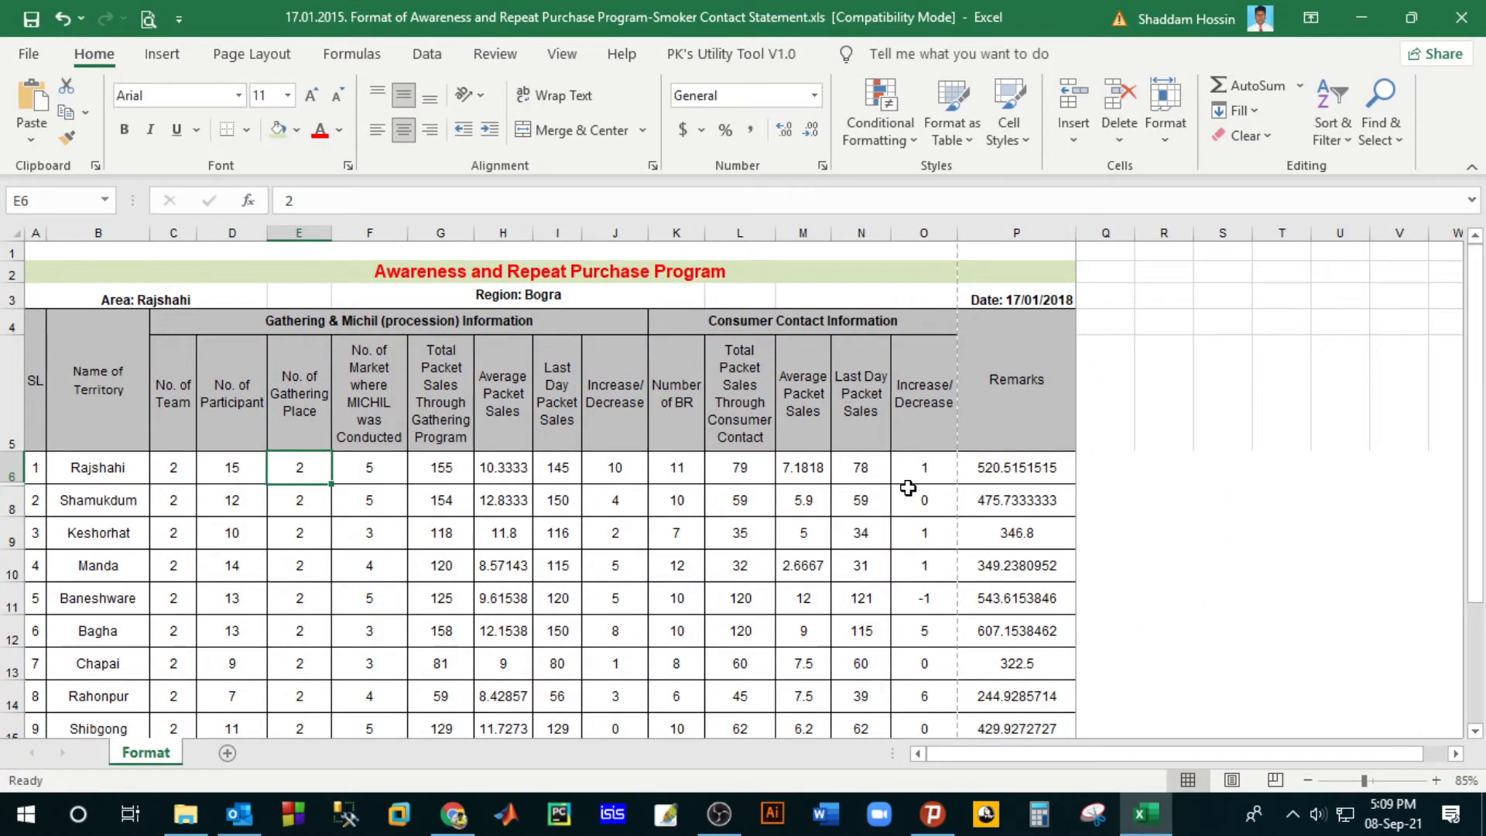
# Step: Switch the worksheet to Page Layout view and look over the report page
pyautogui.scroll(-3, 907, 488)
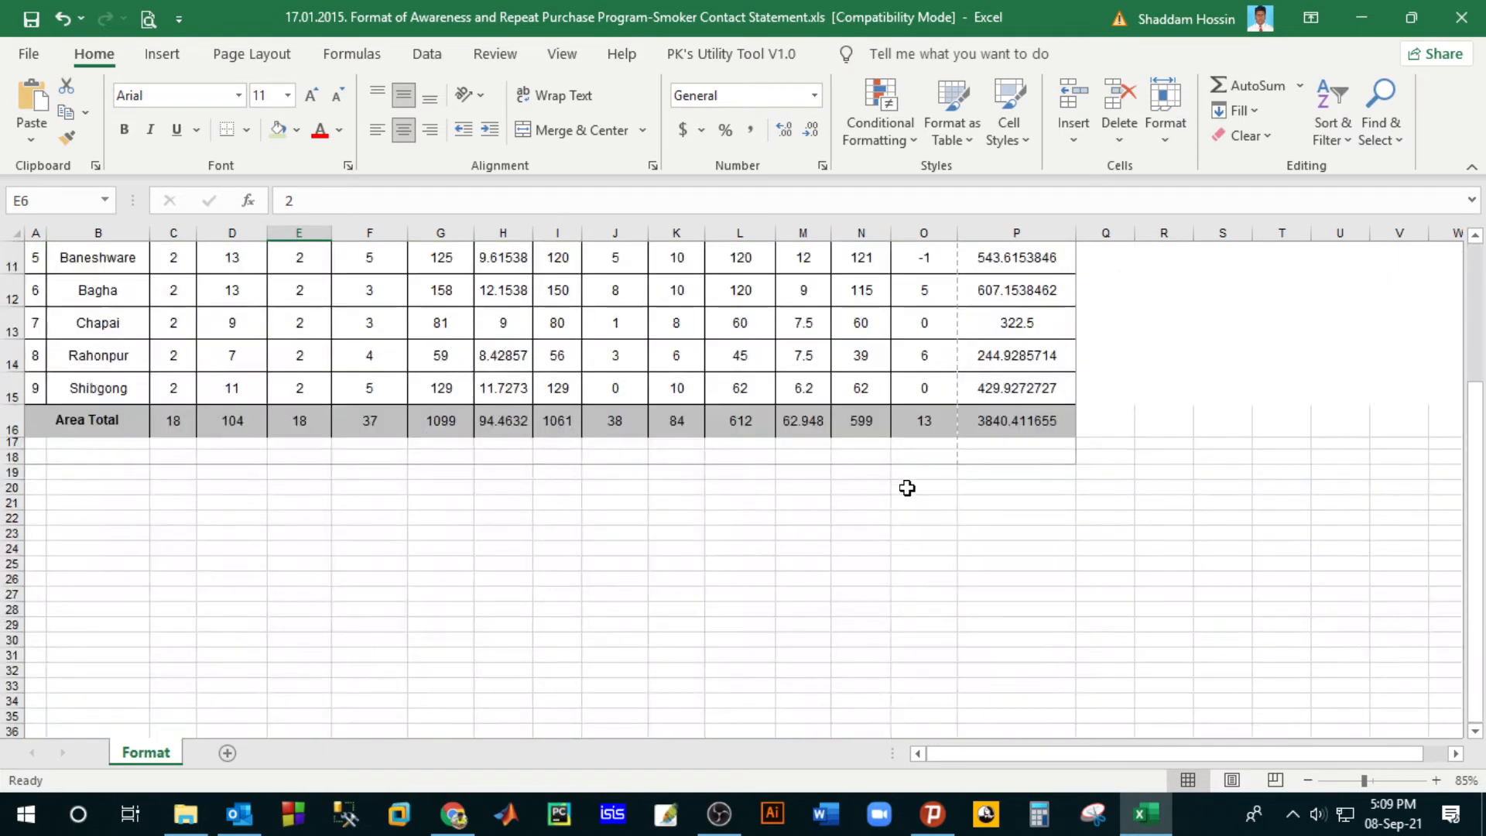
pyautogui.scroll(3, 907, 487)
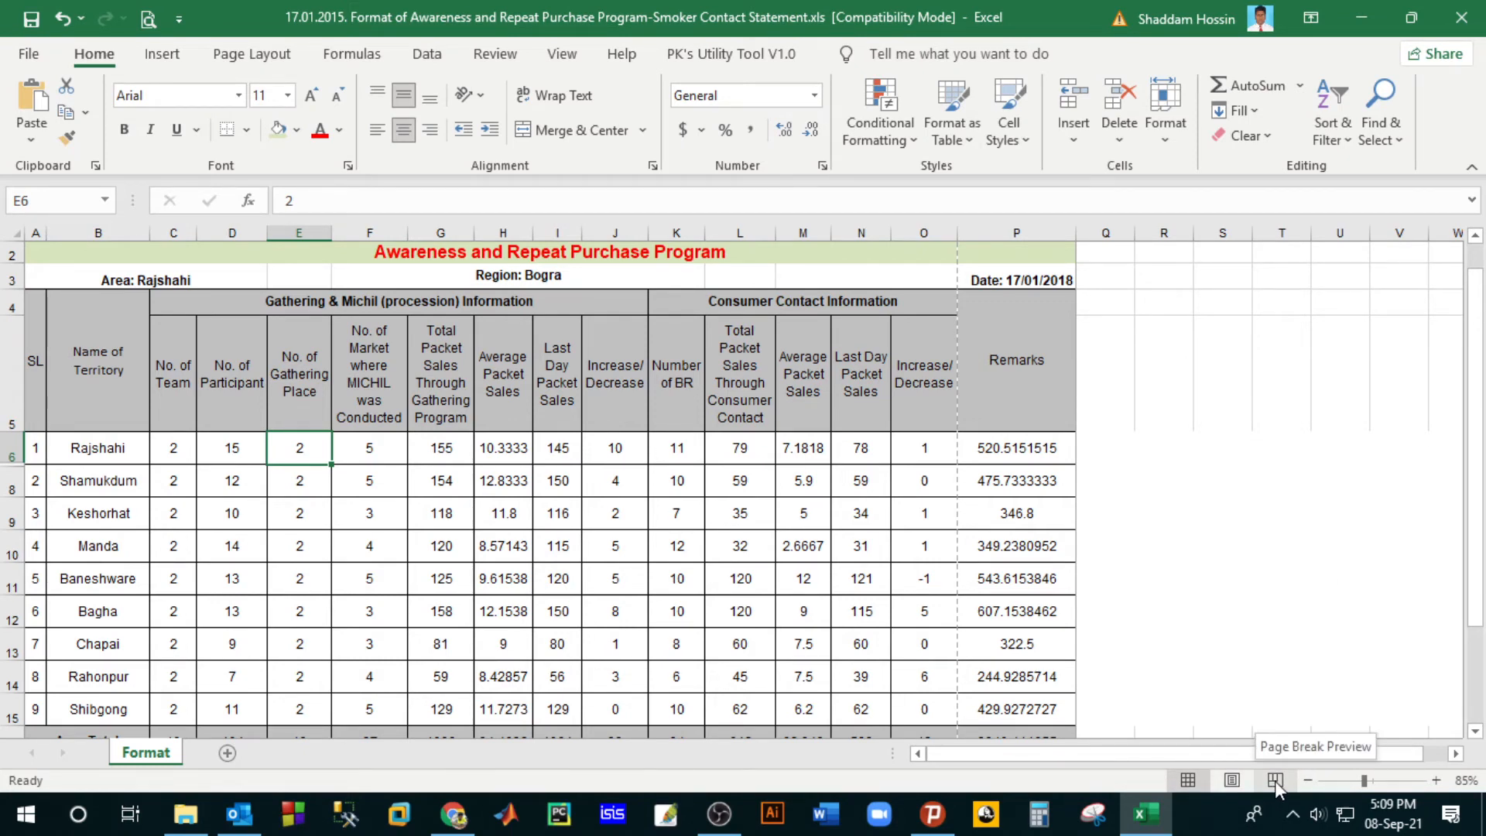
pyautogui.click(1230, 781)
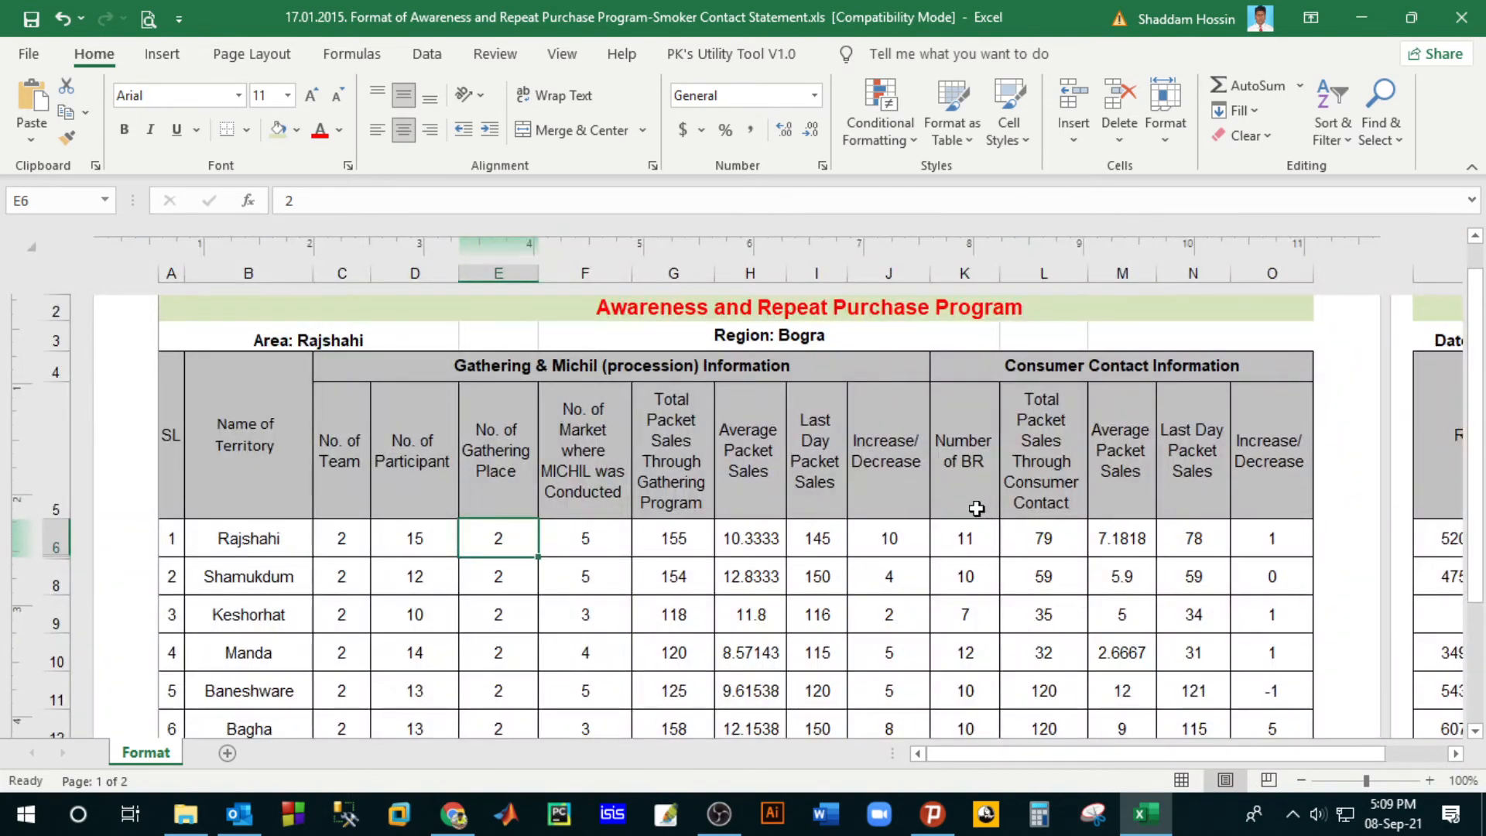
pyautogui.scroll(-4, 976, 509)
pyautogui.scroll(5, 976, 508)
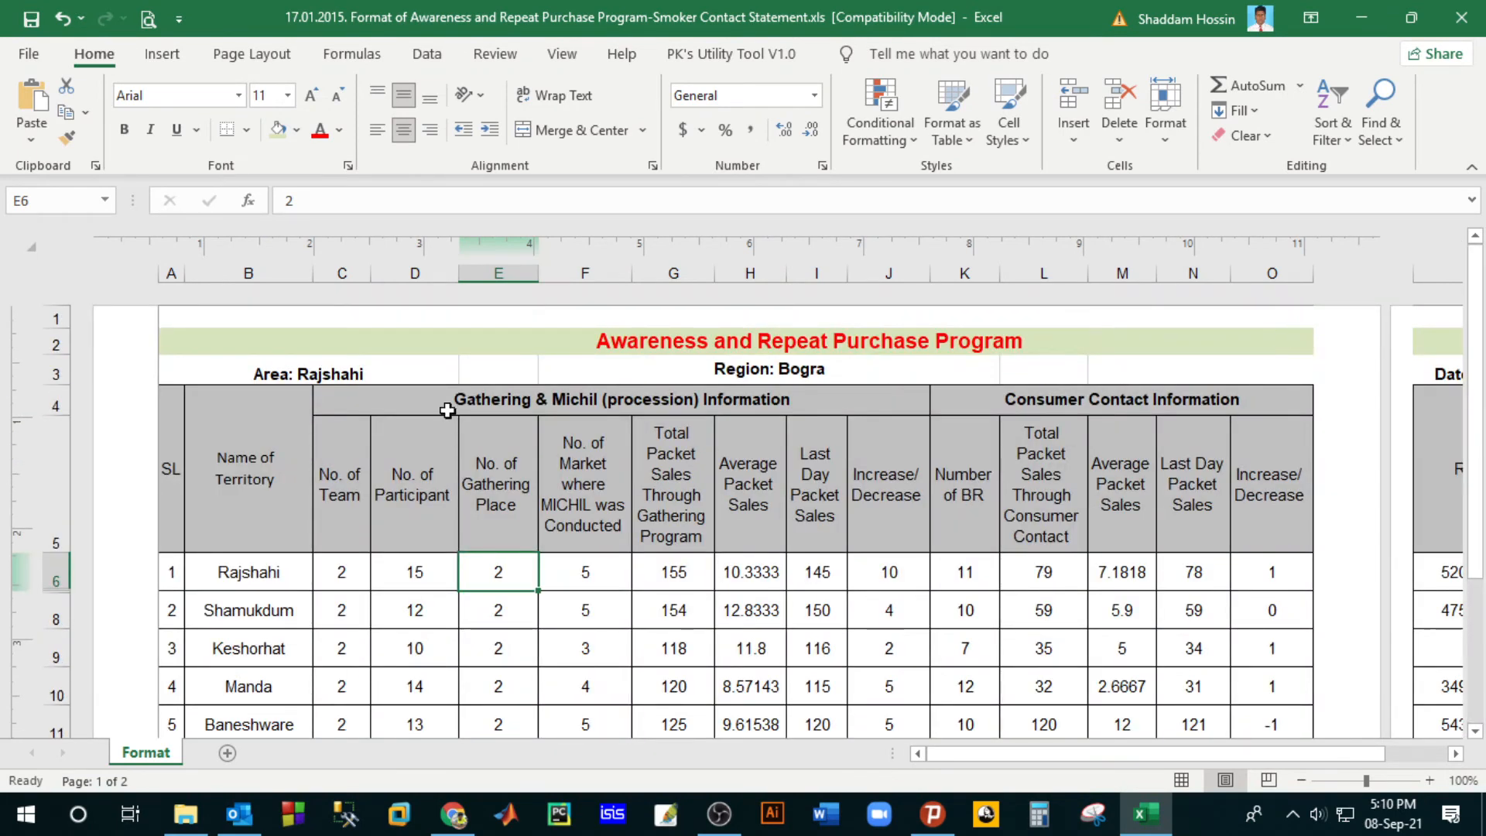
pyautogui.click(341, 647)
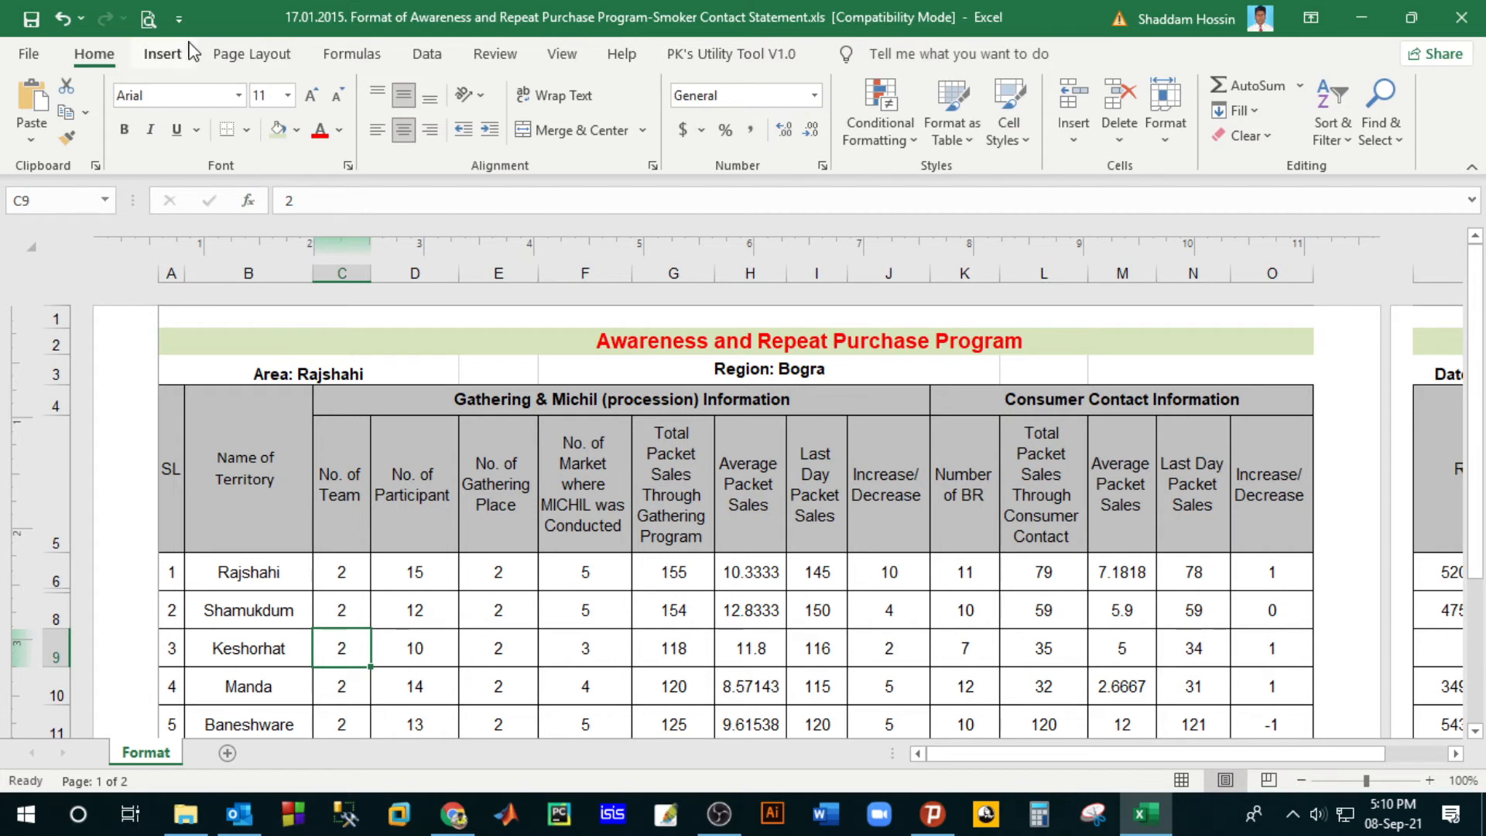
# Step: Hide and show the page ruler twice, and nudge the left page margin slightly inward
pyautogui.click(563, 56)
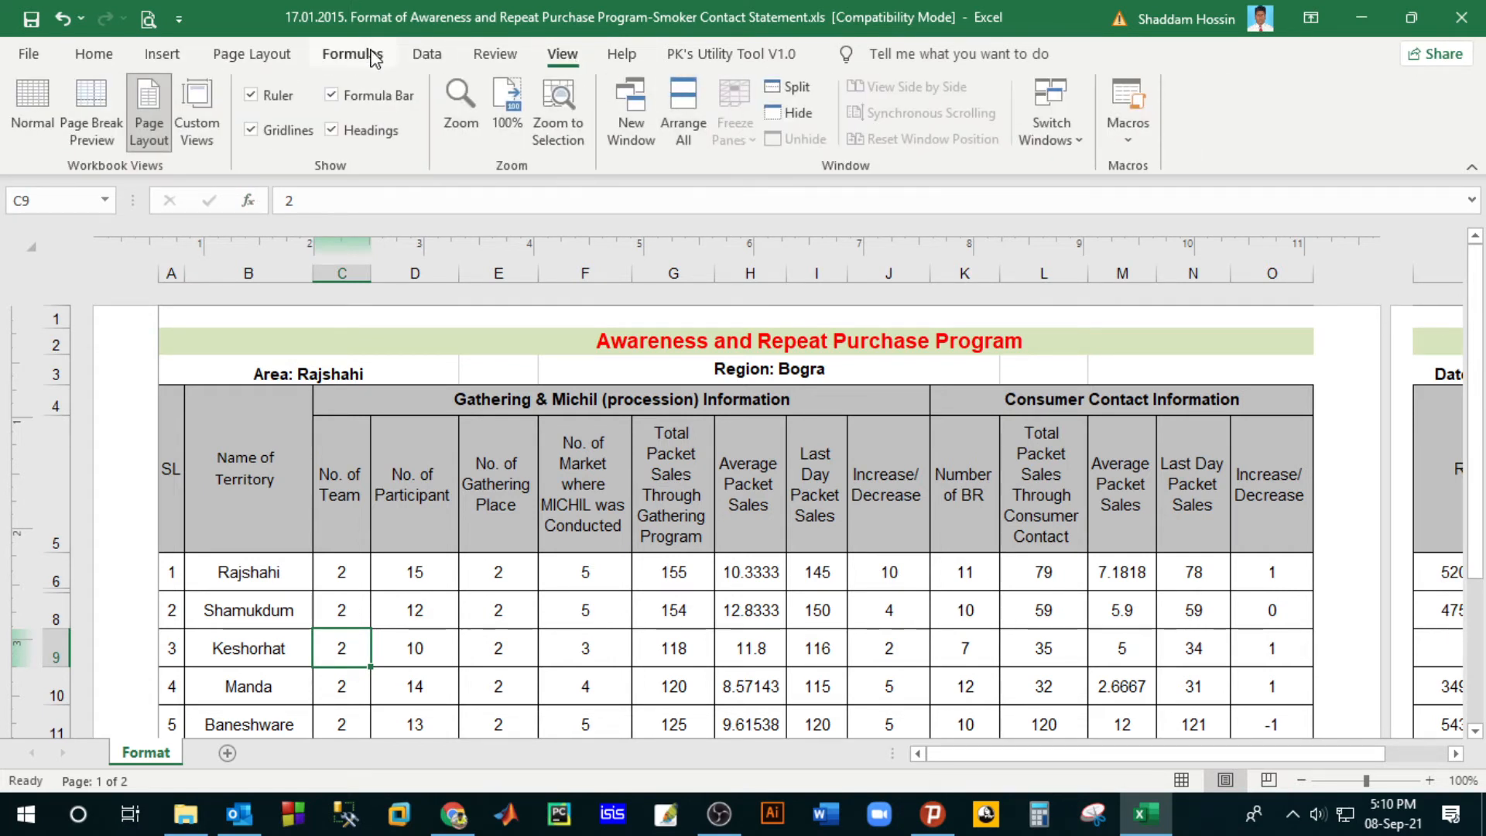
pyautogui.click(255, 95)
pyautogui.click(256, 95)
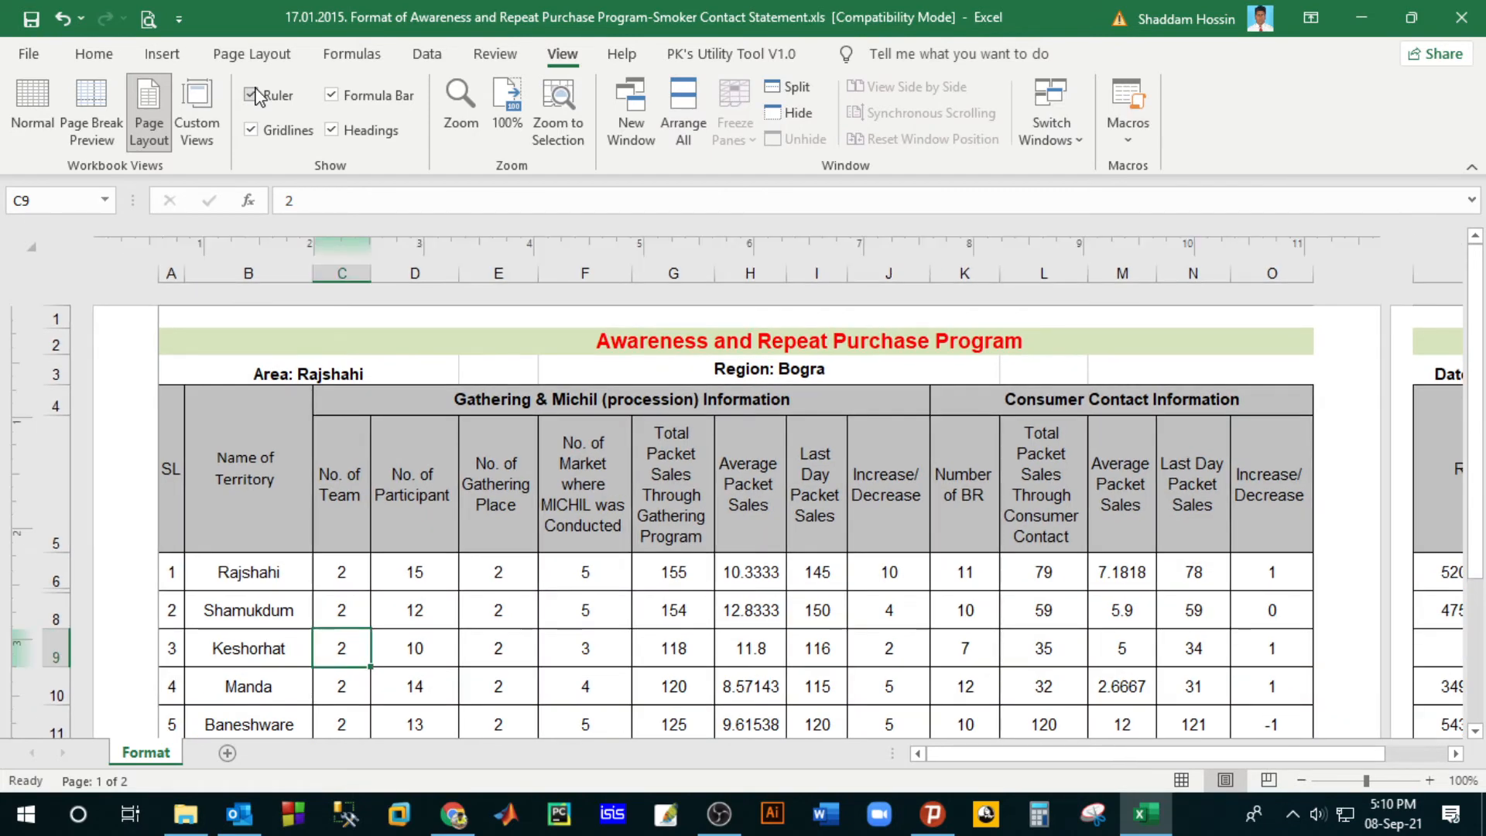
pyautogui.click(255, 95)
pyautogui.click(255, 95)
pyautogui.moveTo(99, 238)
pyautogui.mouseDown()
pyautogui.moveTo(151, 246)
pyautogui.moveTo(101, 253)
pyautogui.mouseUp()
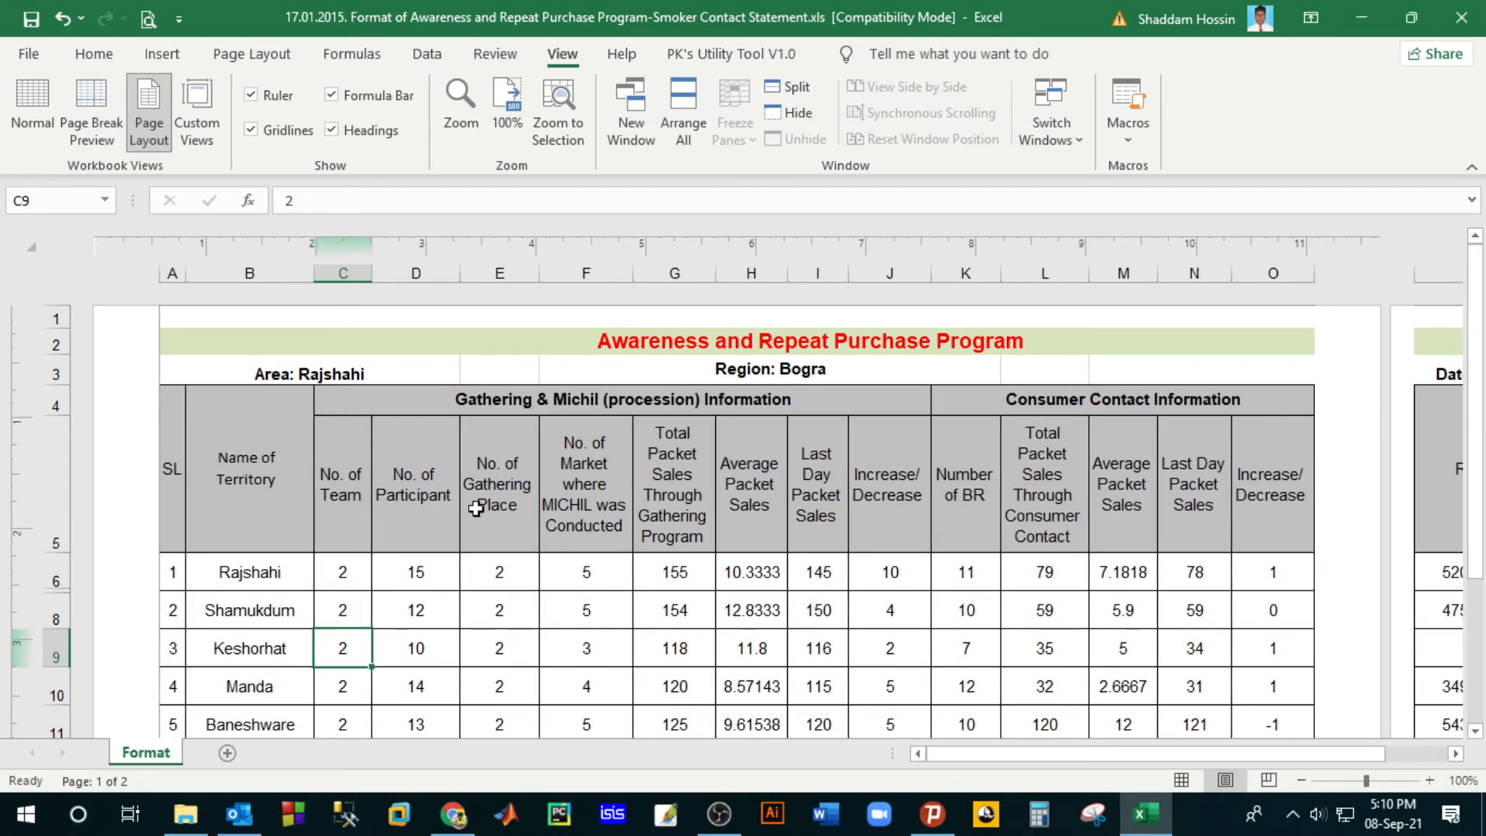
# Step: Reduce the left page margin so the Remarks column fits on the first page, and check the report in print preview
pyautogui.moveTo(1122, 754); pyautogui.dragTo(1298, 754)
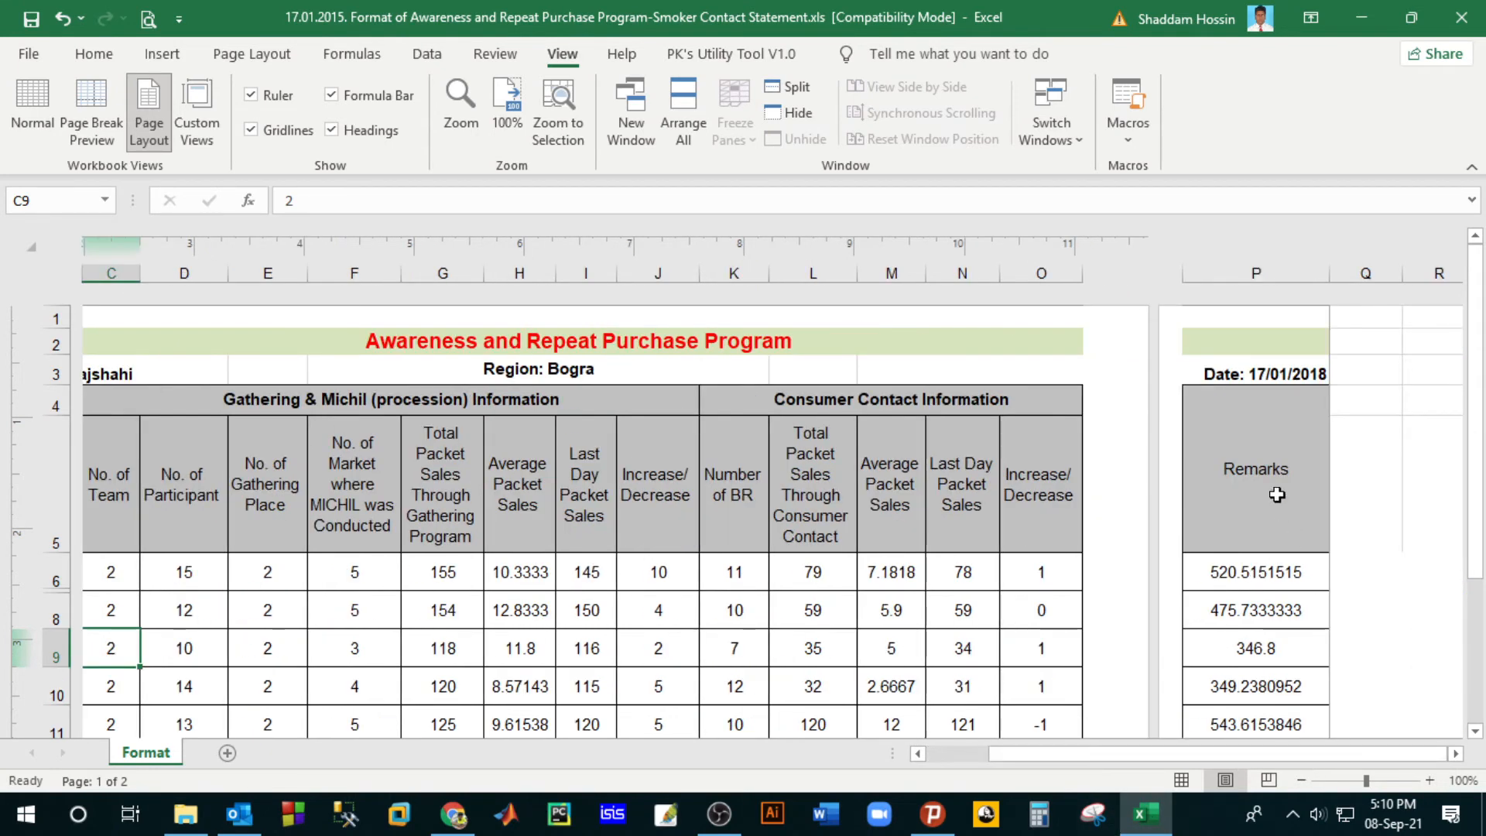
pyautogui.click(1243, 423)
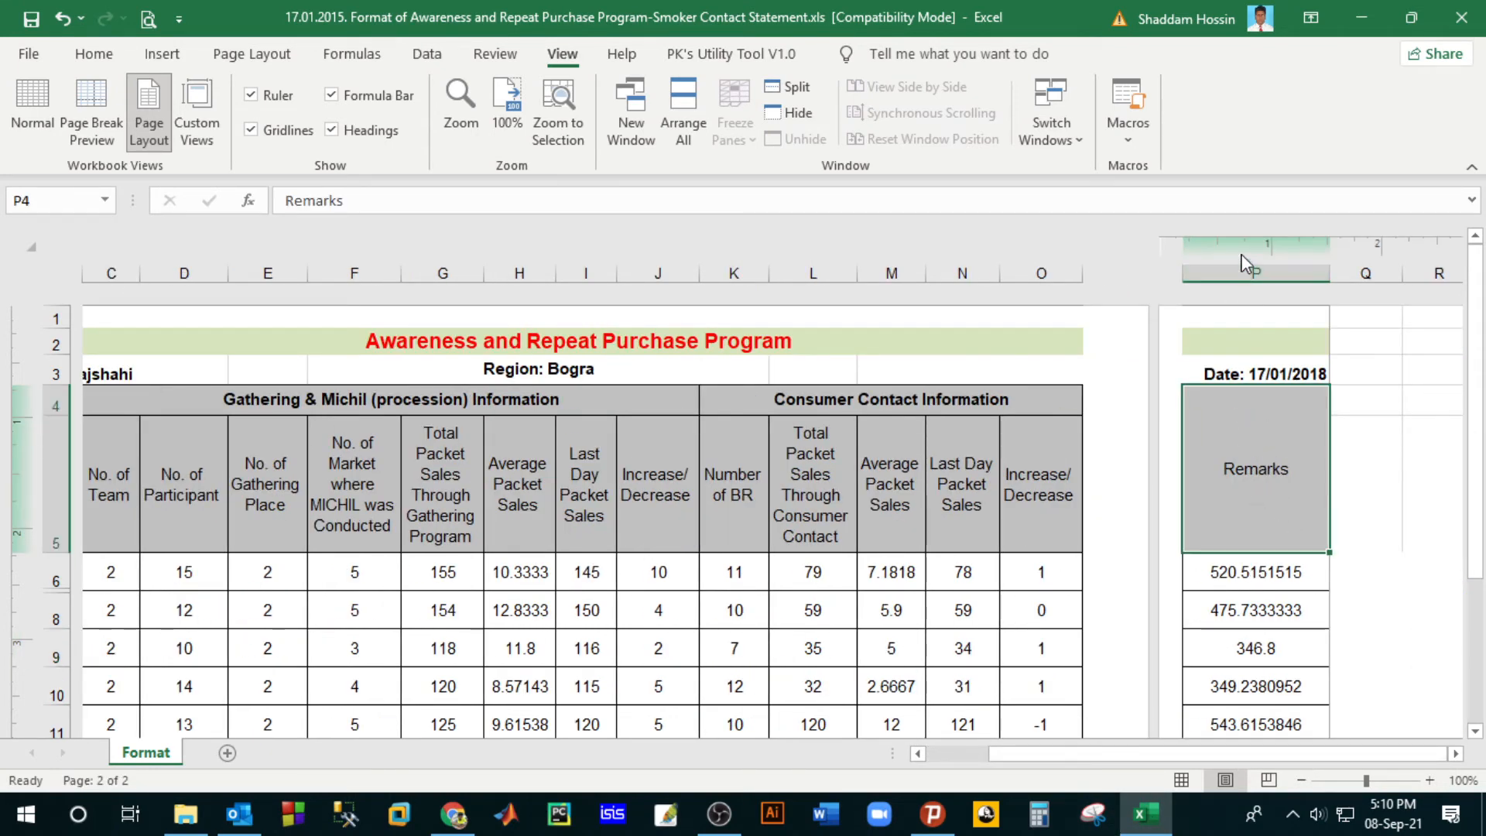
pyautogui.click(899, 473)
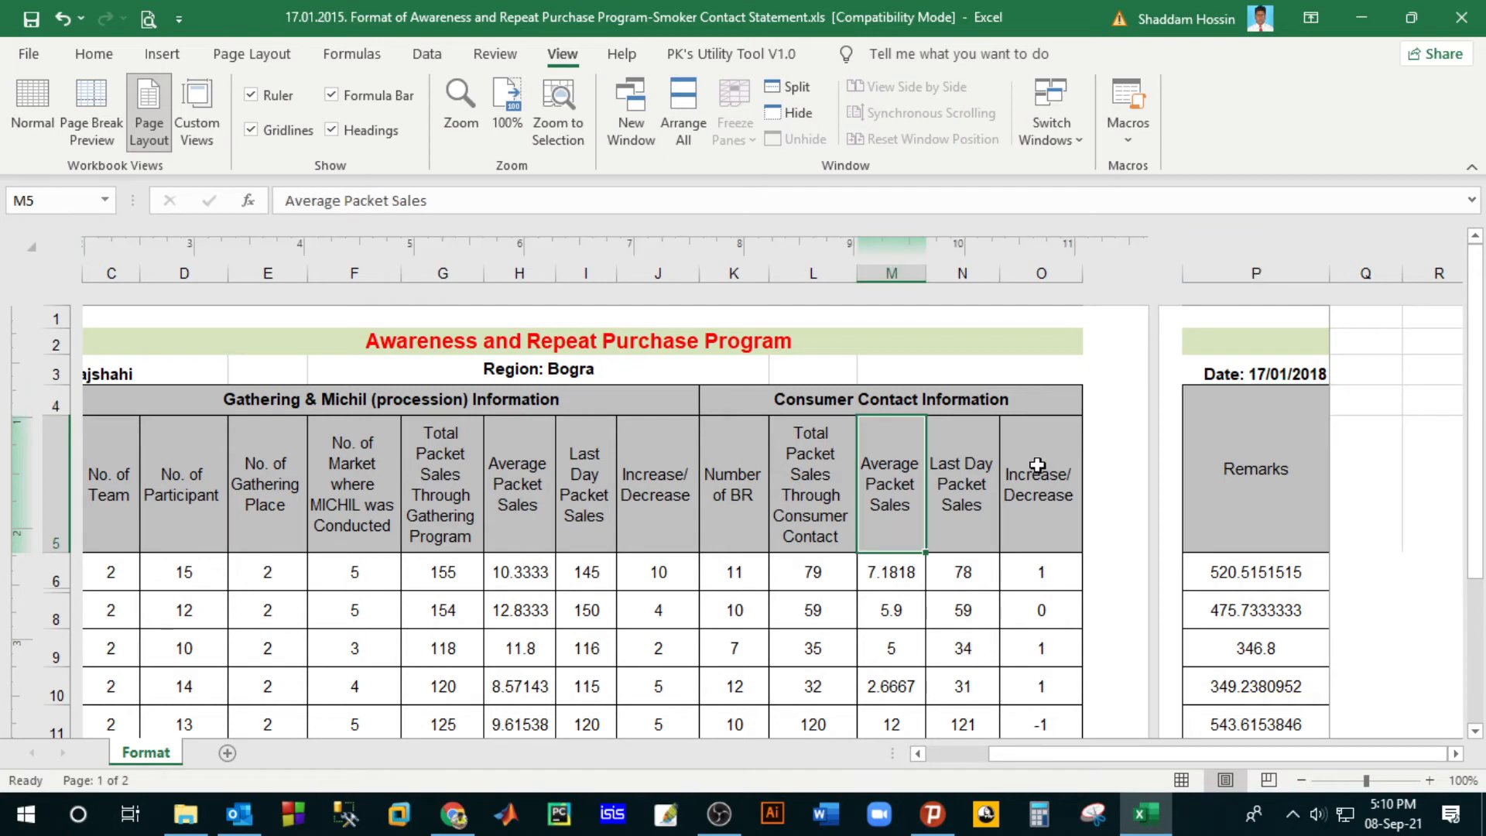
pyautogui.click(1234, 275)
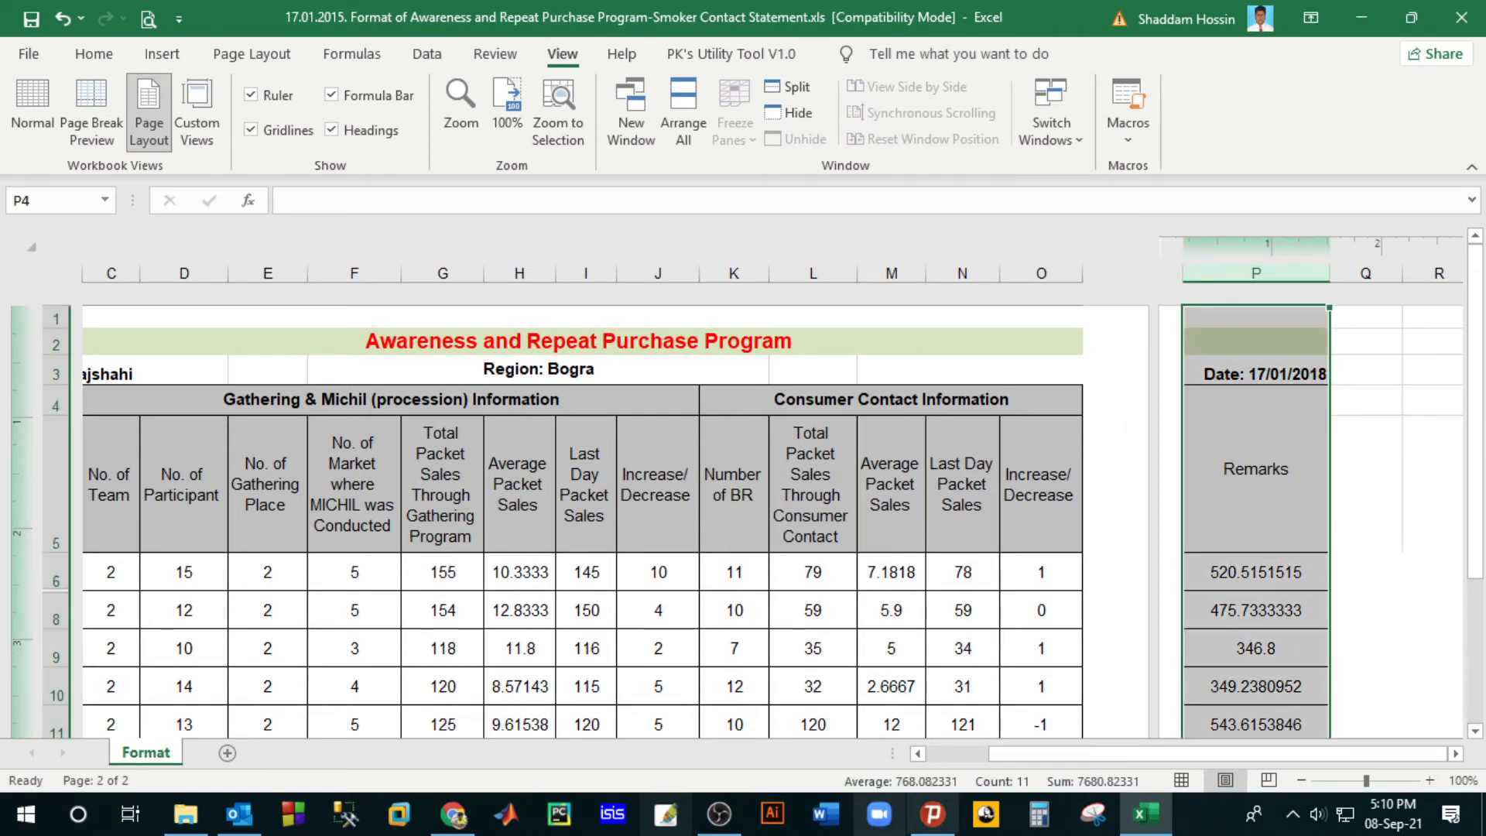
pyautogui.moveTo(1060, 757); pyautogui.dragTo(977, 760)
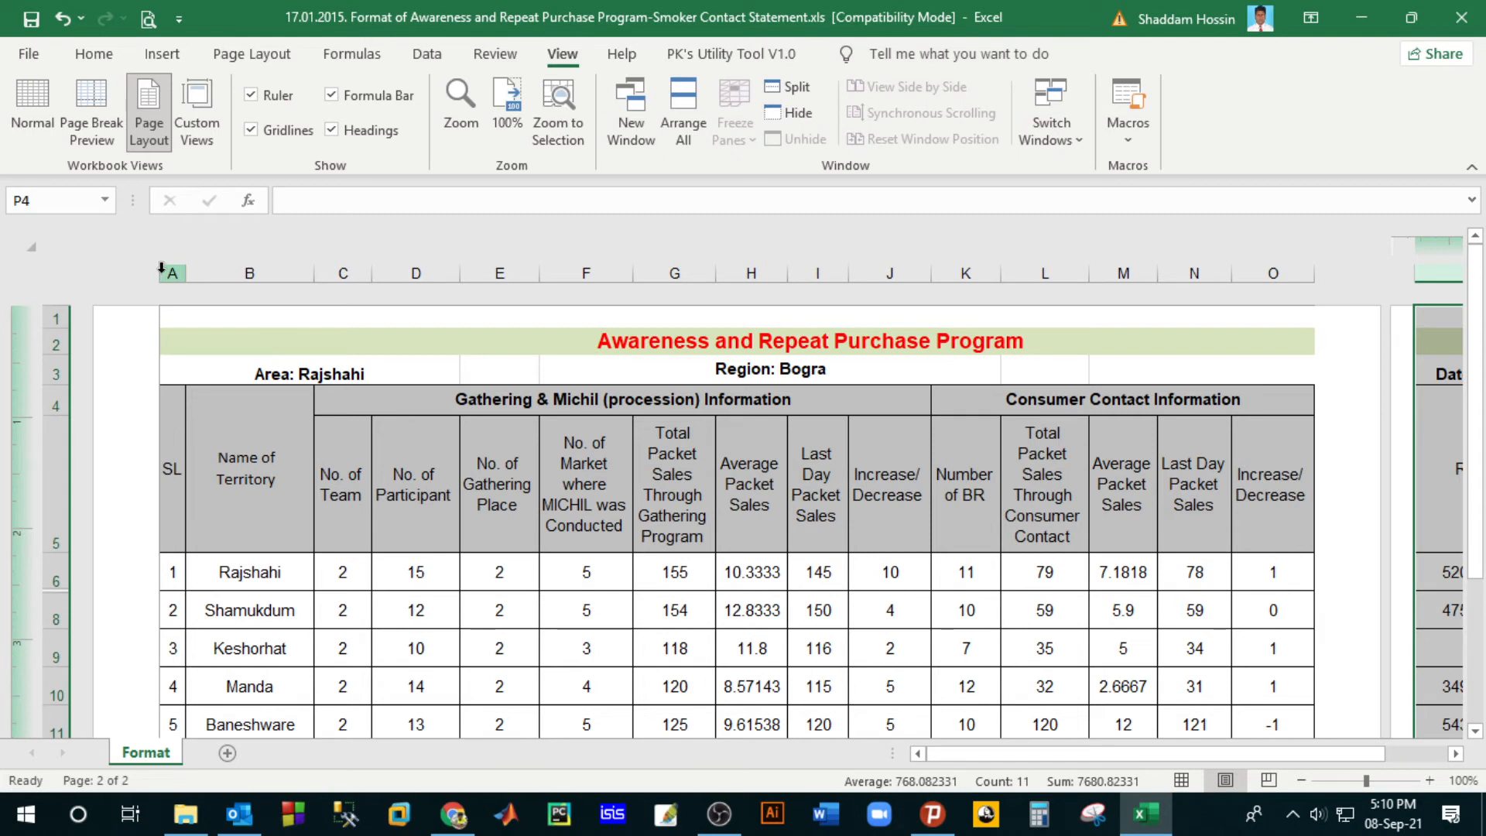
pyautogui.moveTo(313, 282); pyautogui.dragTo(289, 292)
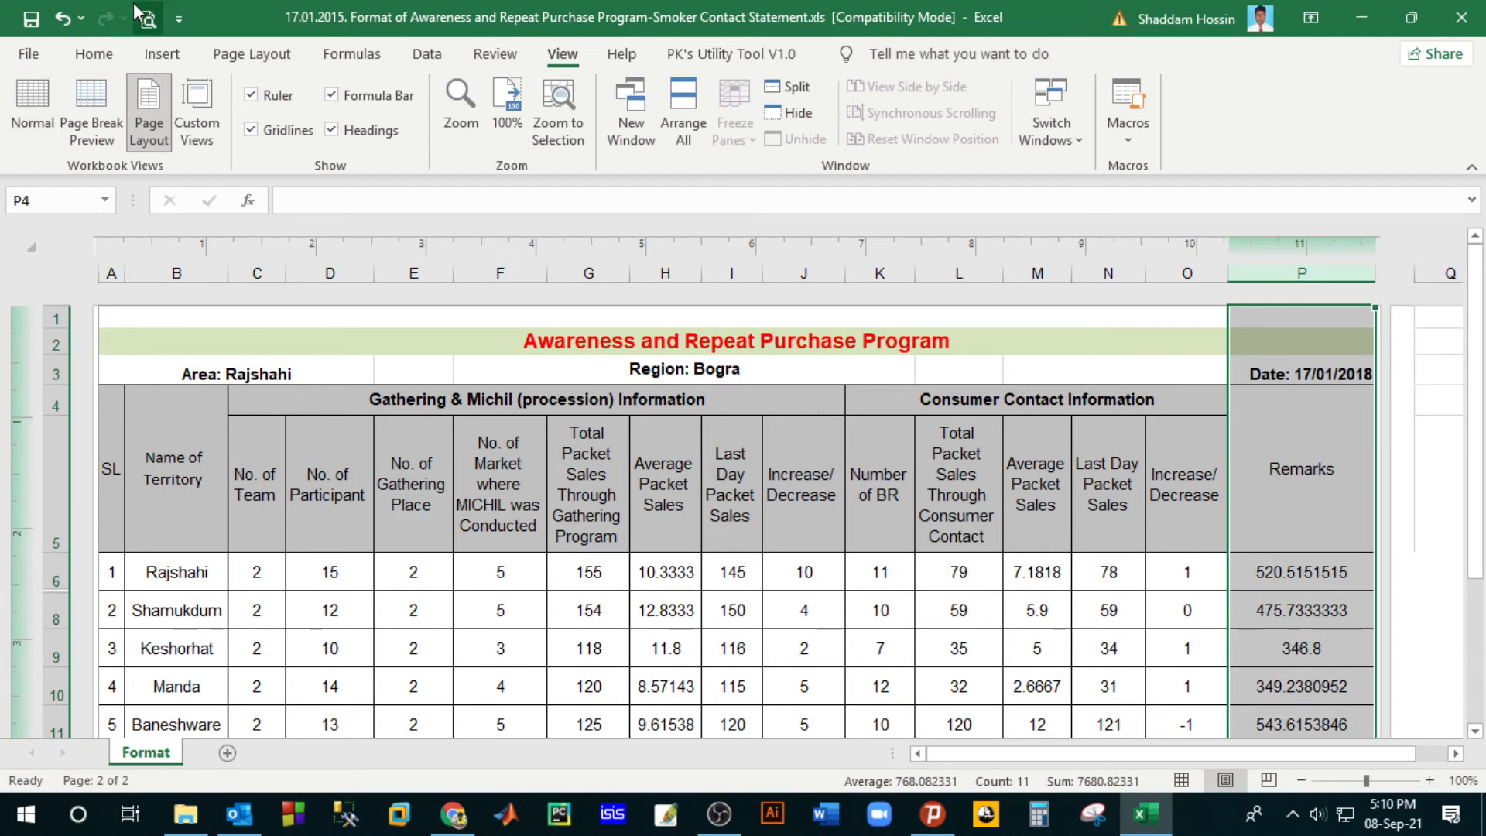
pyautogui.click(147, 24)
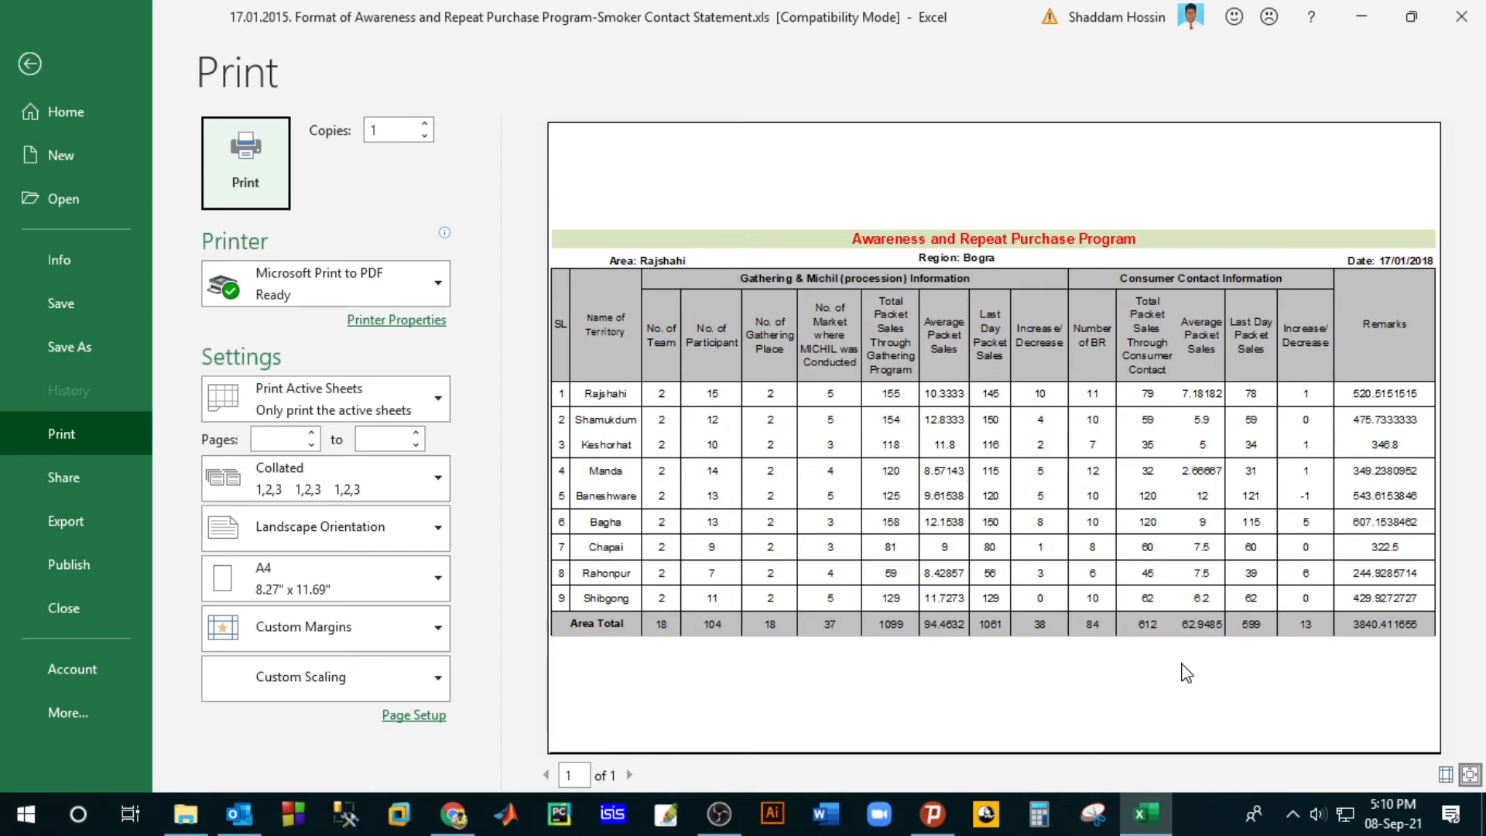
pyautogui.press('Escape')
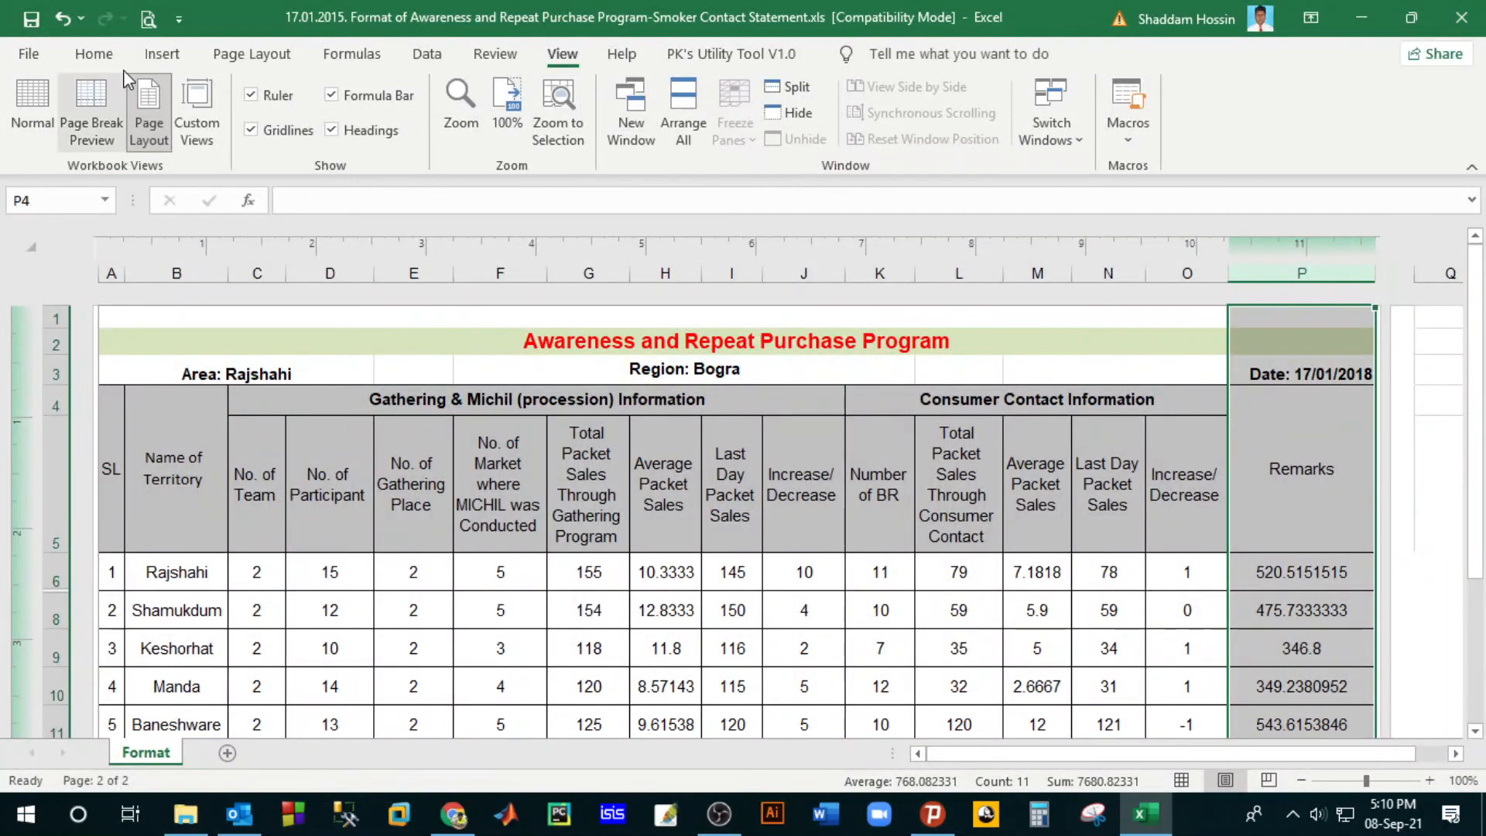
# Step: Set the page orientation to Portrait and look over how the report splits across the pages
pyautogui.click(95, 55)
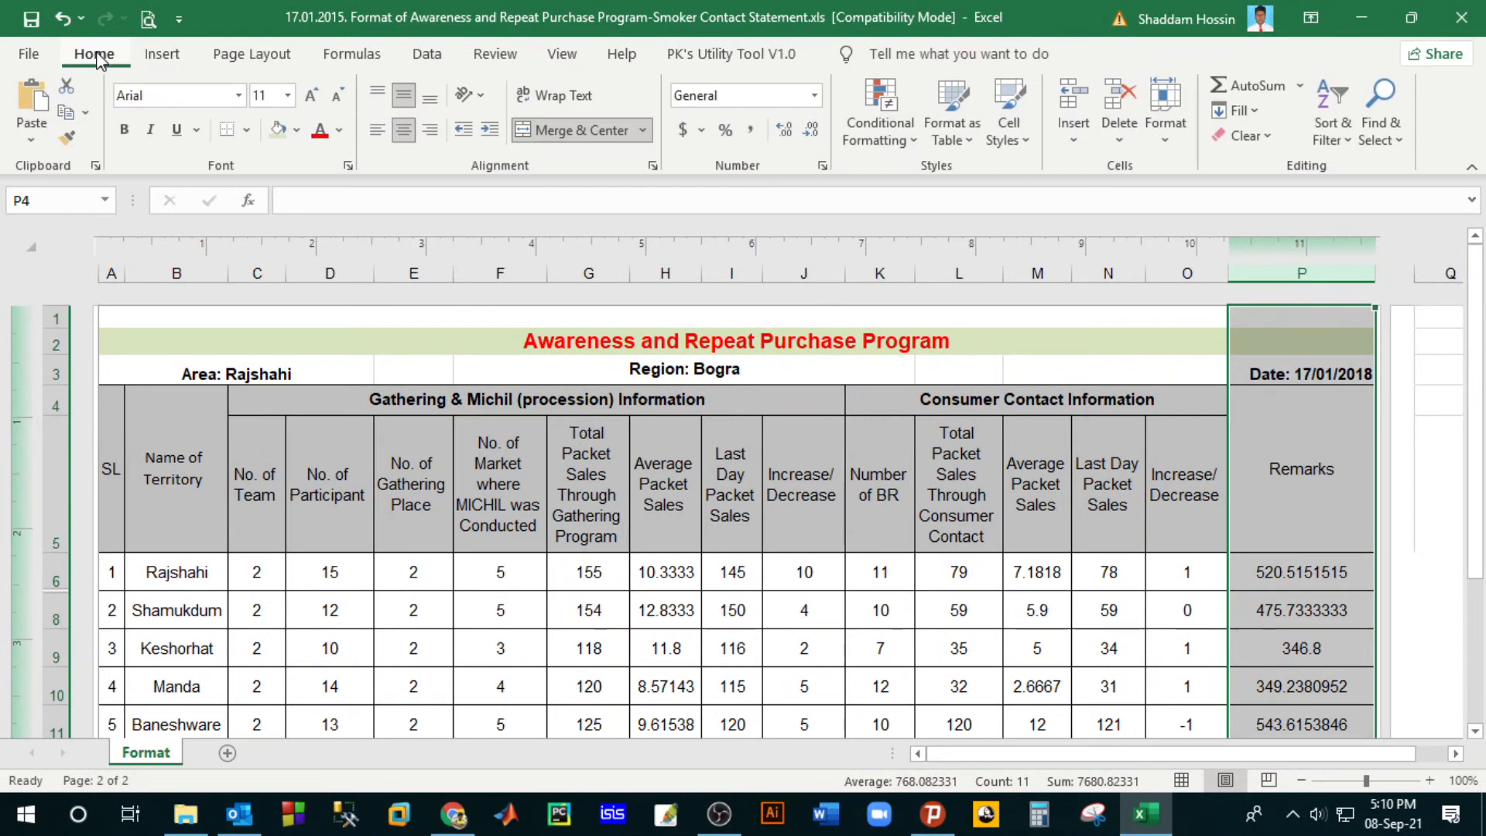
pyautogui.click(263, 56)
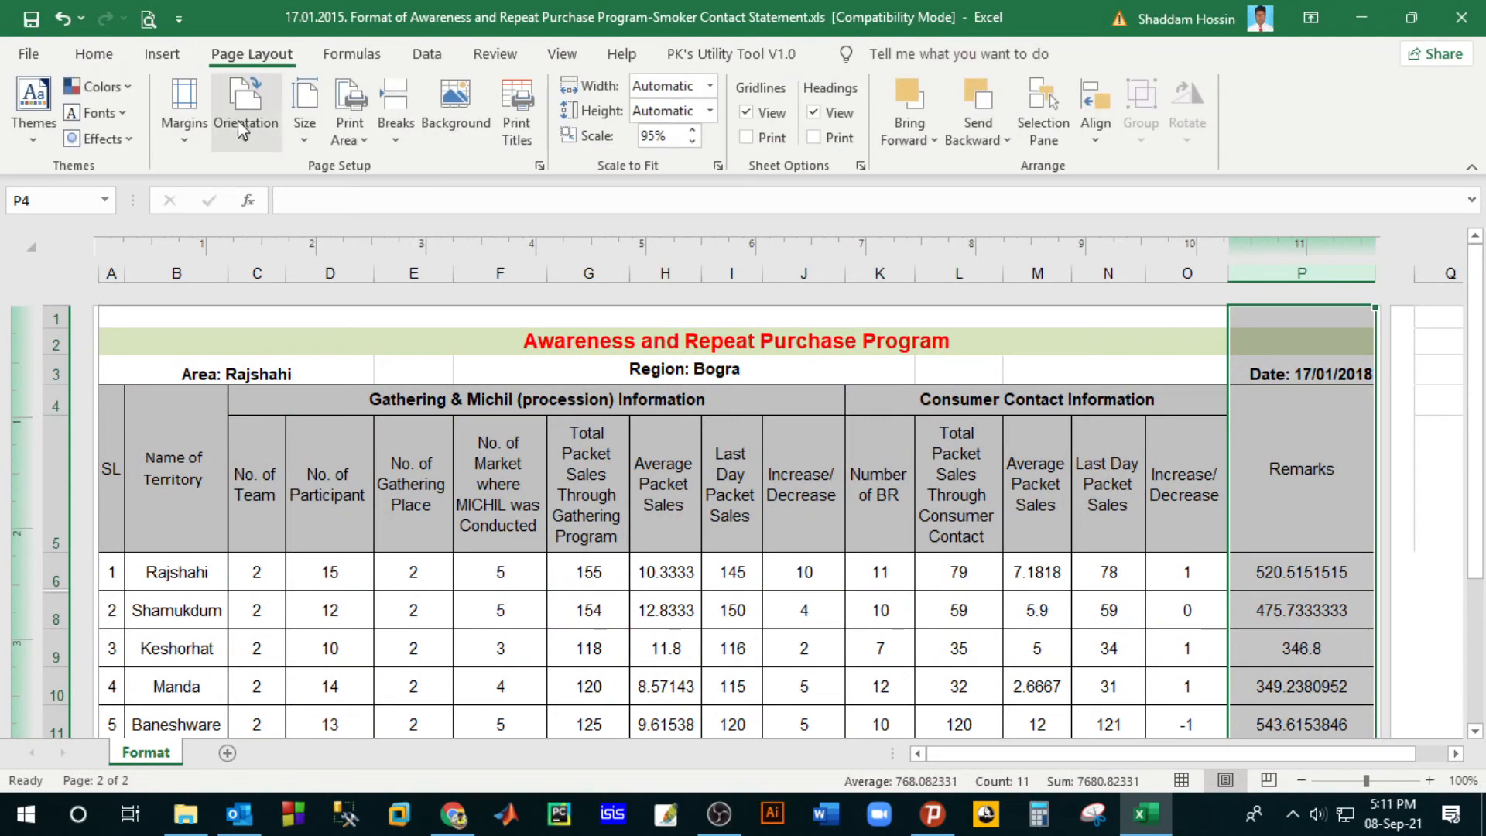
pyautogui.click(242, 140)
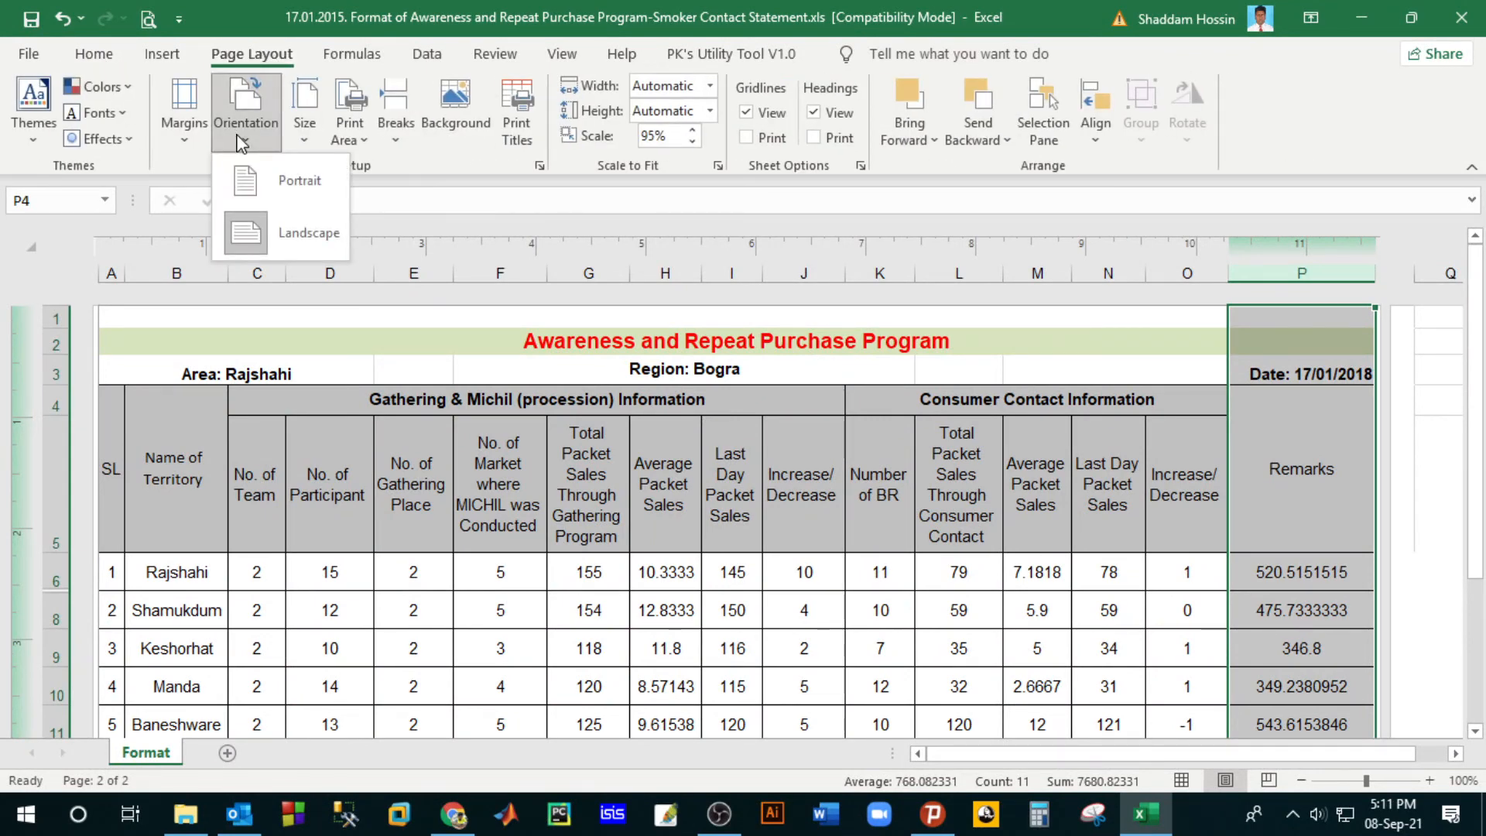
pyautogui.click(287, 189)
pyautogui.scroll(-1, 861, 506)
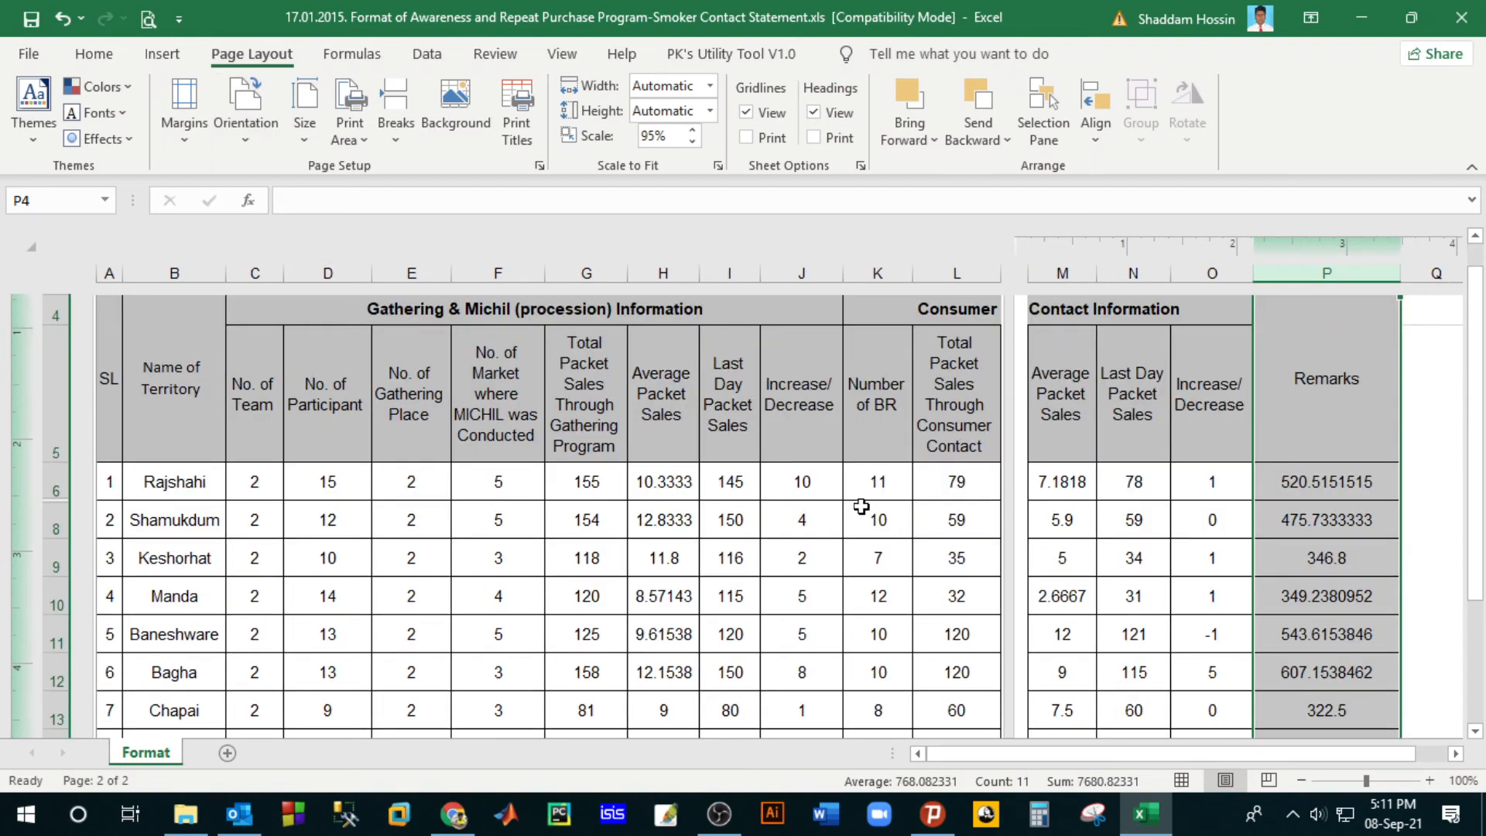
pyautogui.scroll(1, 861, 506)
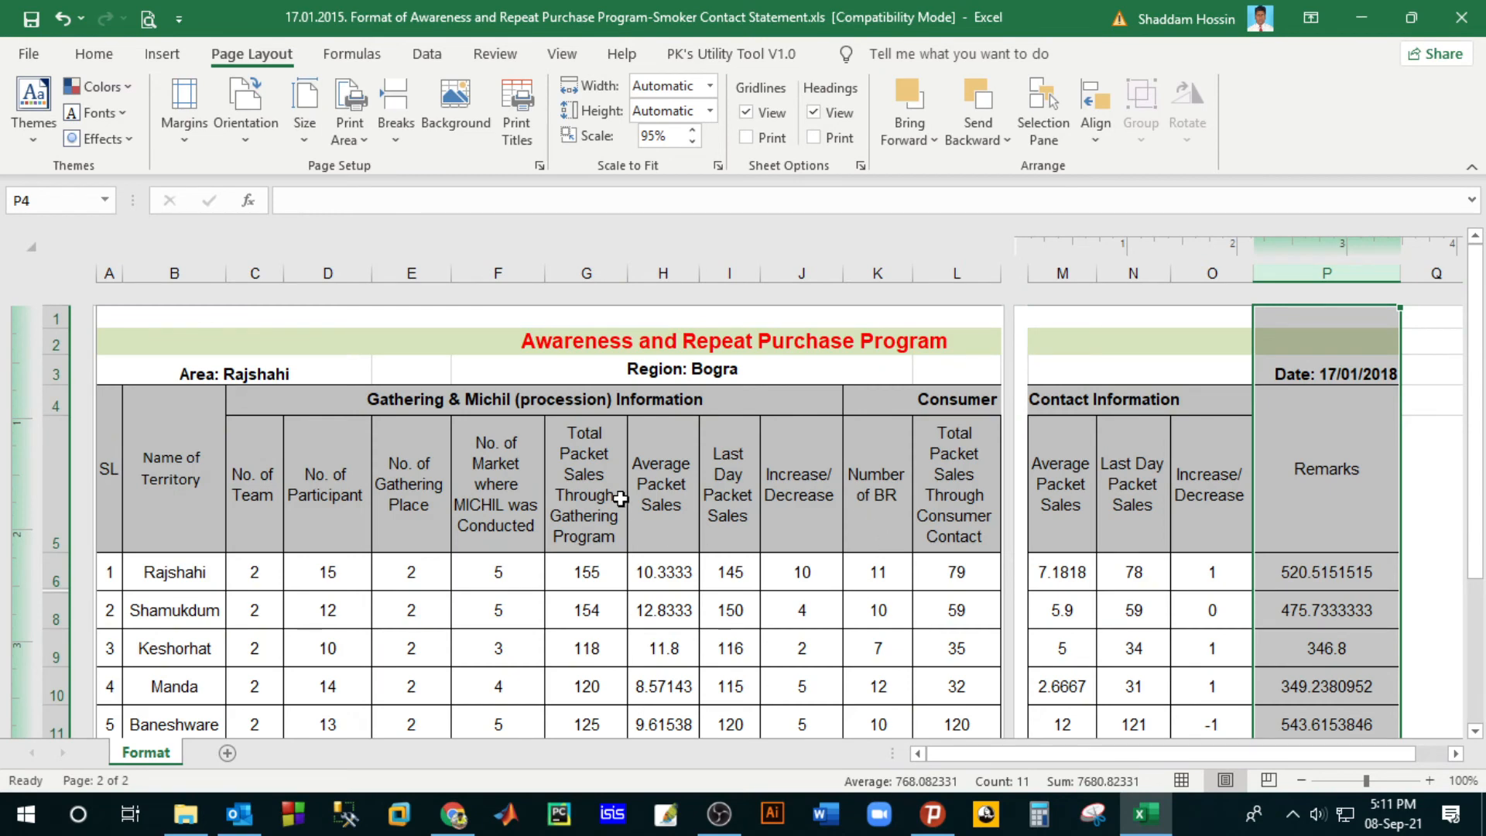
# Step: In Page Break Preview, move the vertical page break past the Remarks column to fit one page, and check the print preview
pyautogui.click(1269, 780)
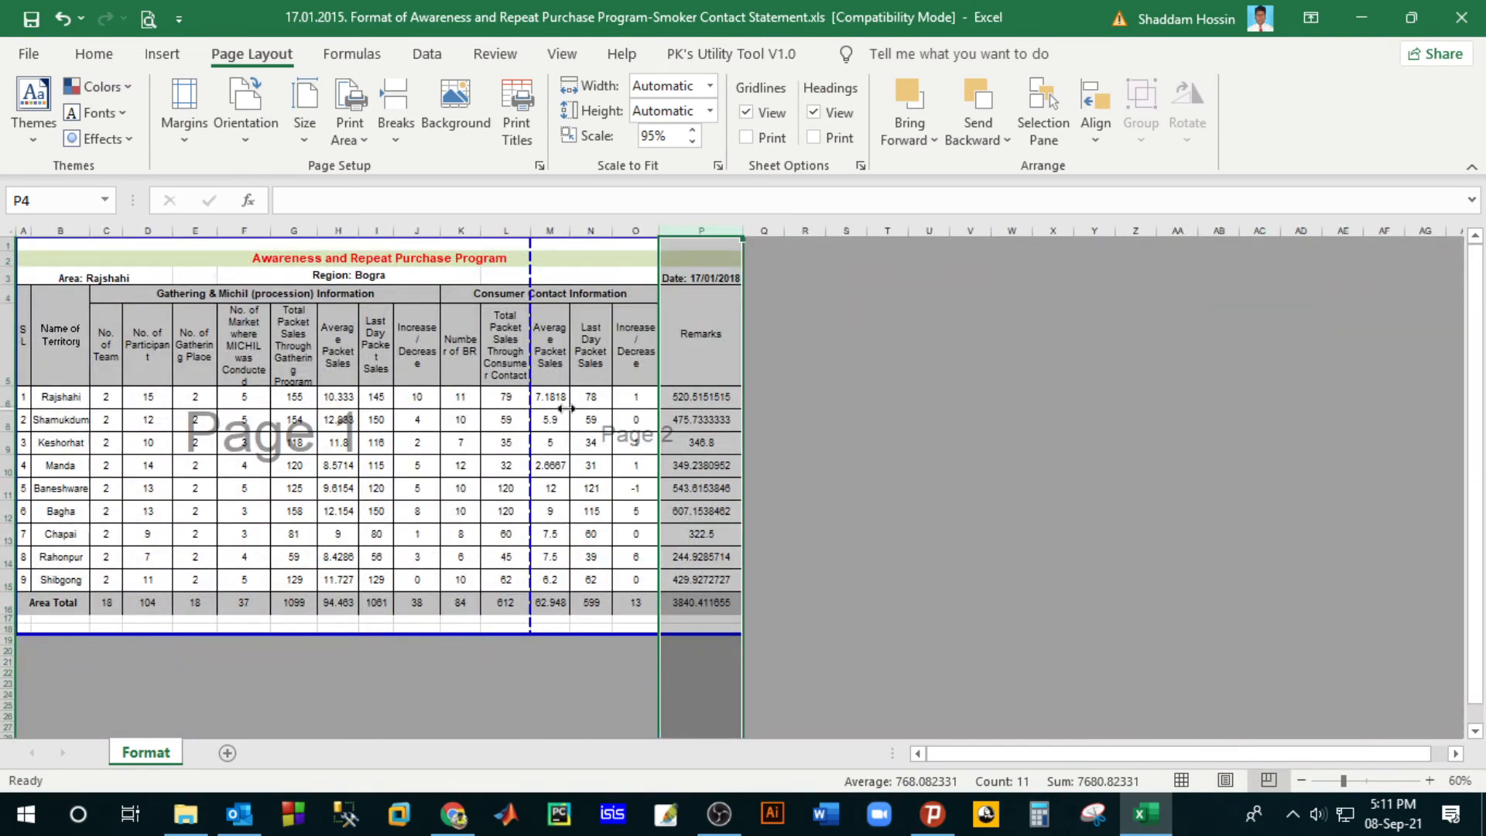
pyautogui.moveTo(530, 412); pyautogui.dragTo(761, 413)
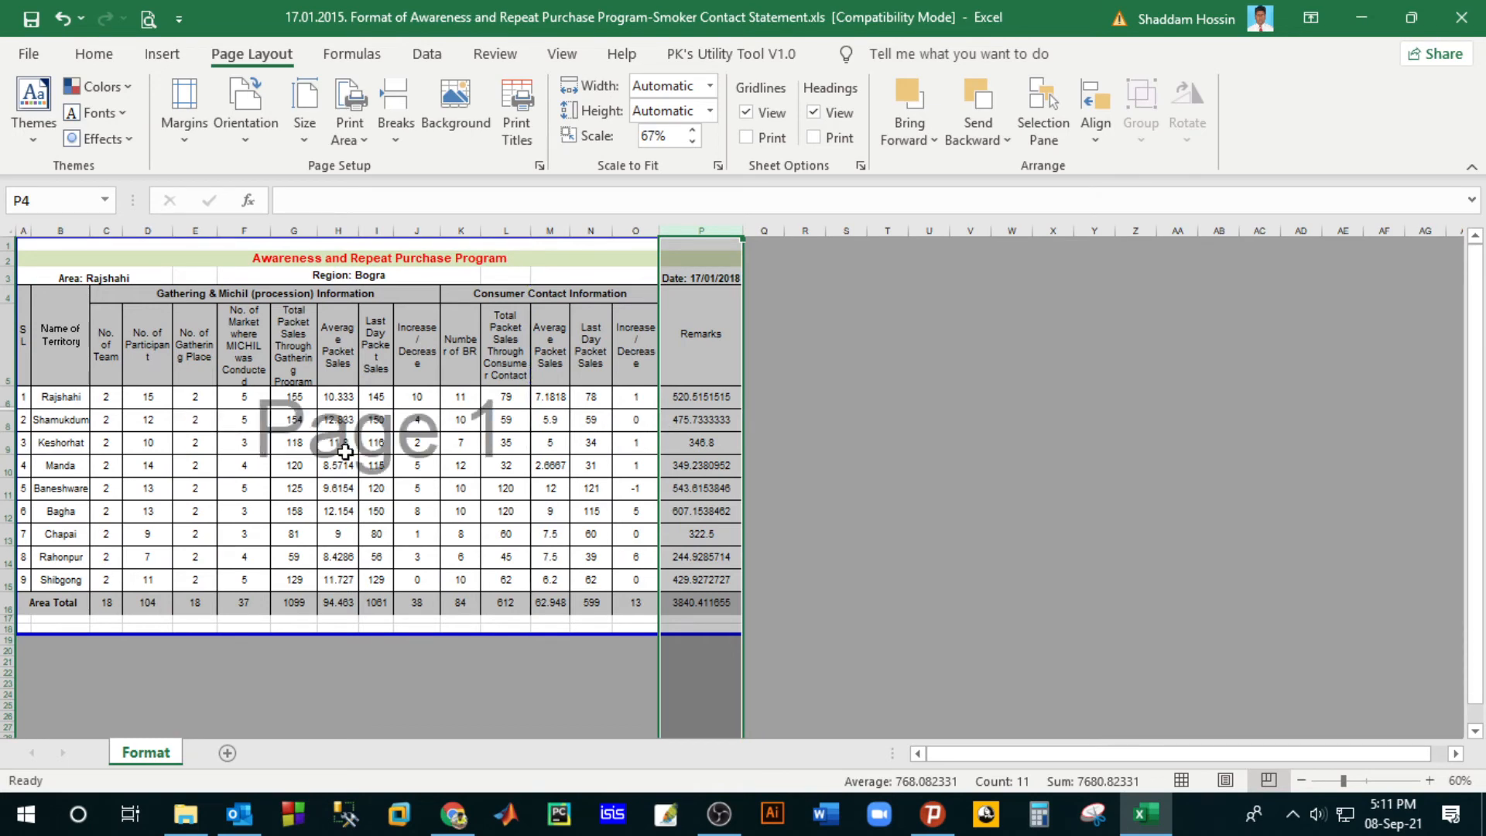
pyautogui.click(151, 14)
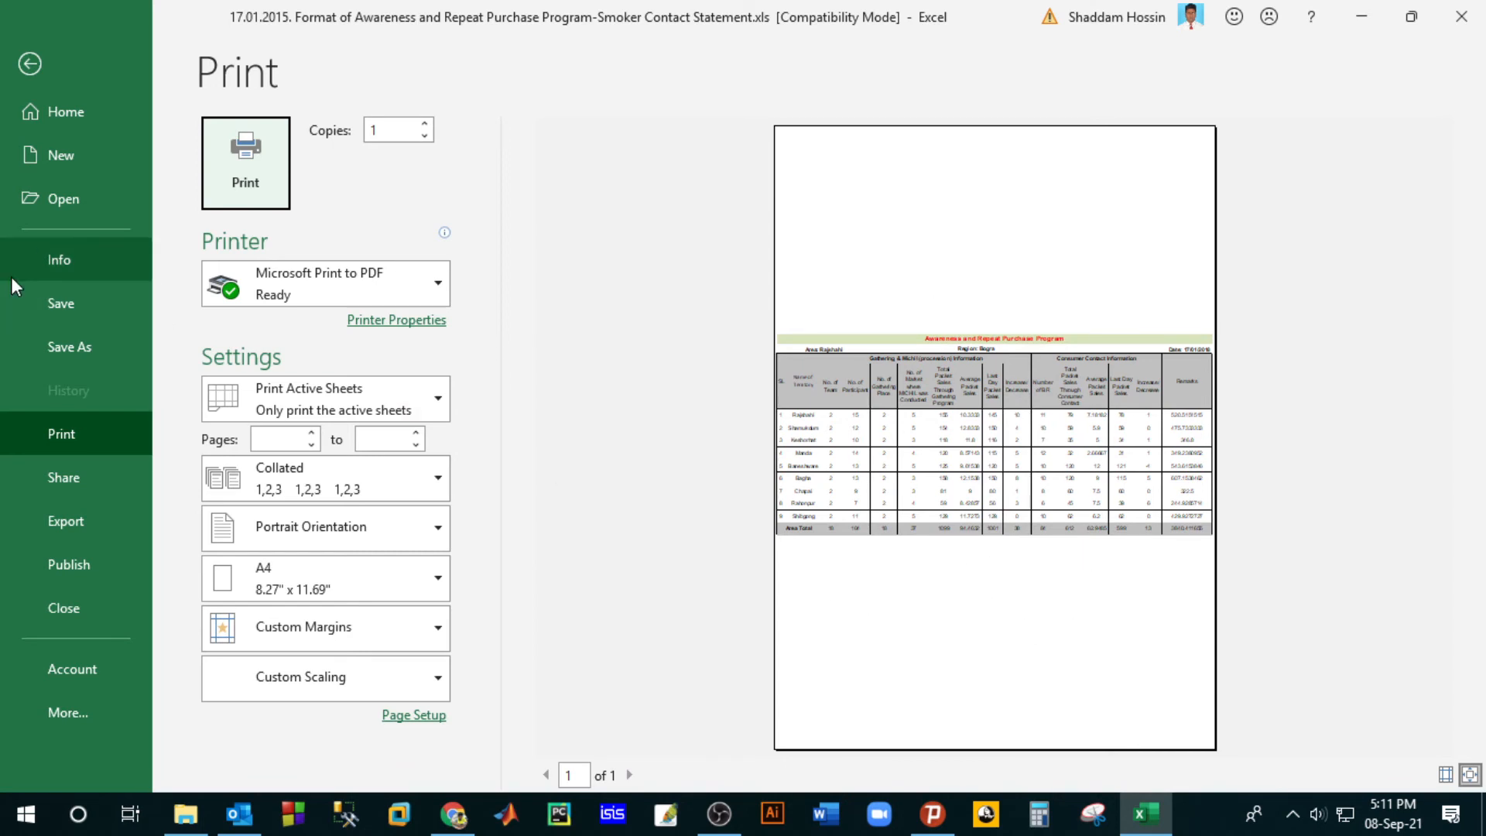
pyautogui.click(30, 63)
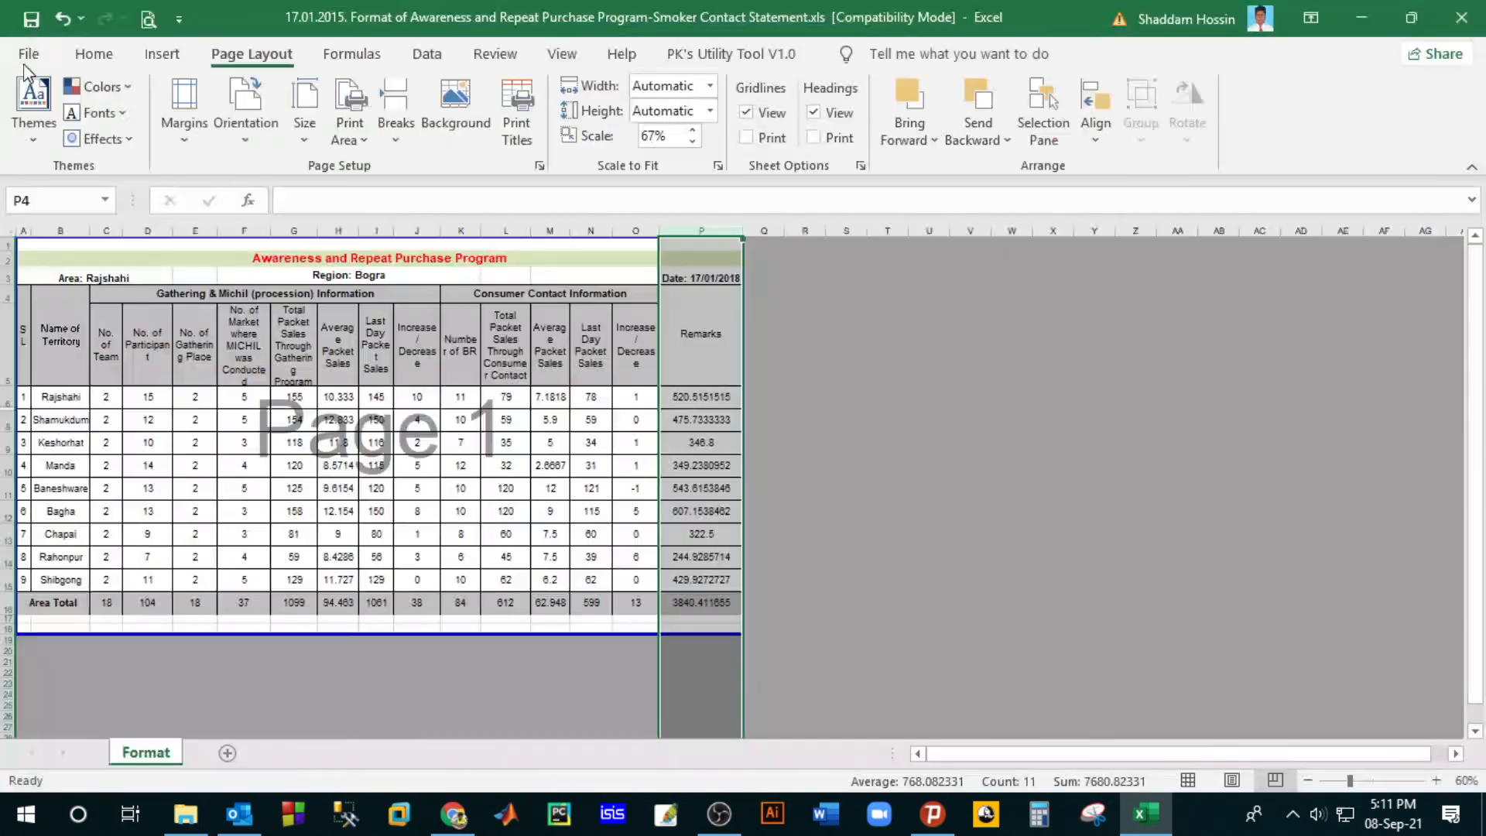
# Step: Return the worksheet to Normal view and look over the report's header row
pyautogui.click(1087, 426)
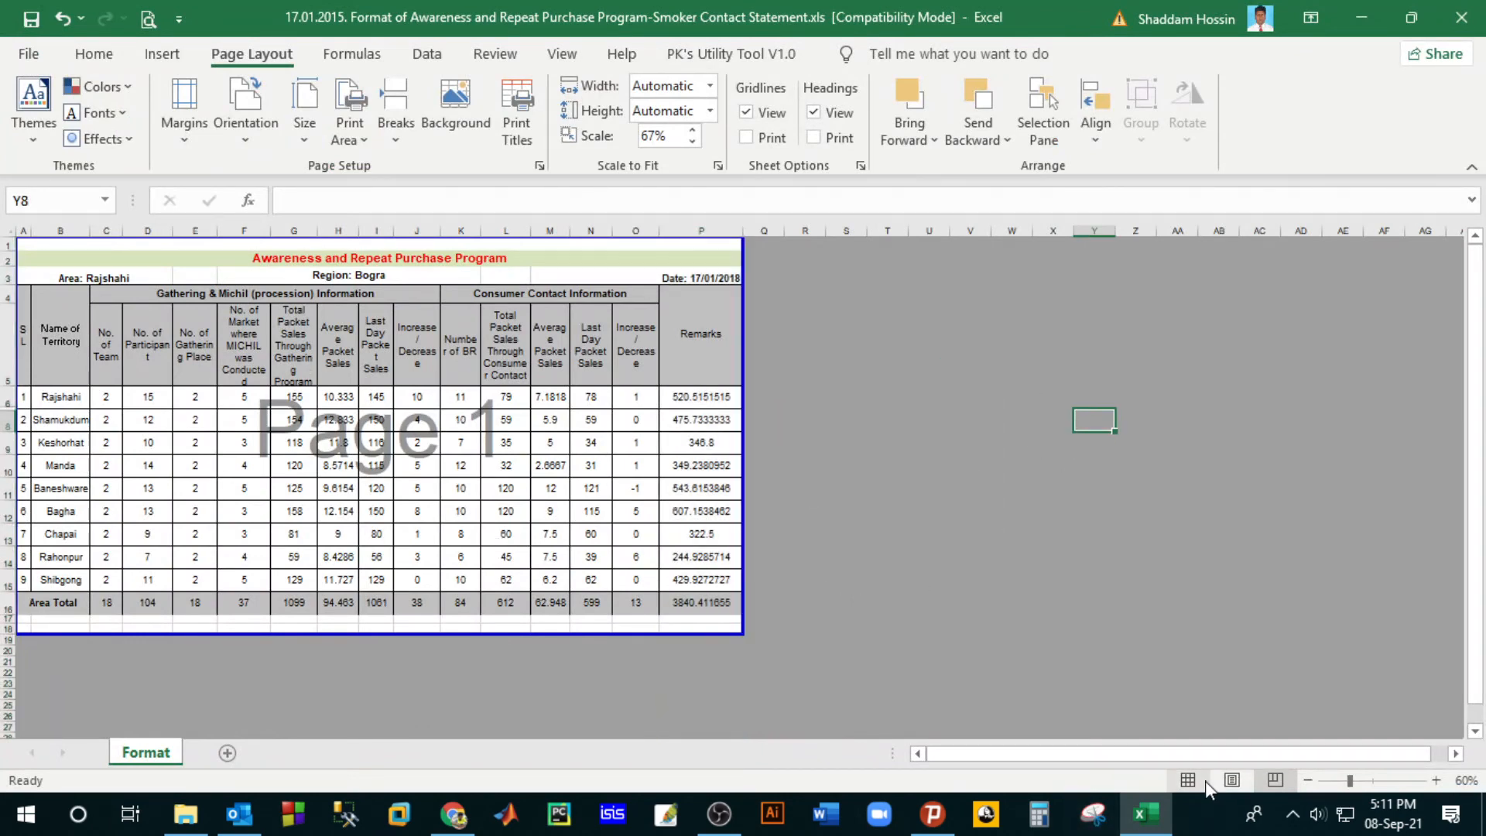
pyautogui.click(1195, 783)
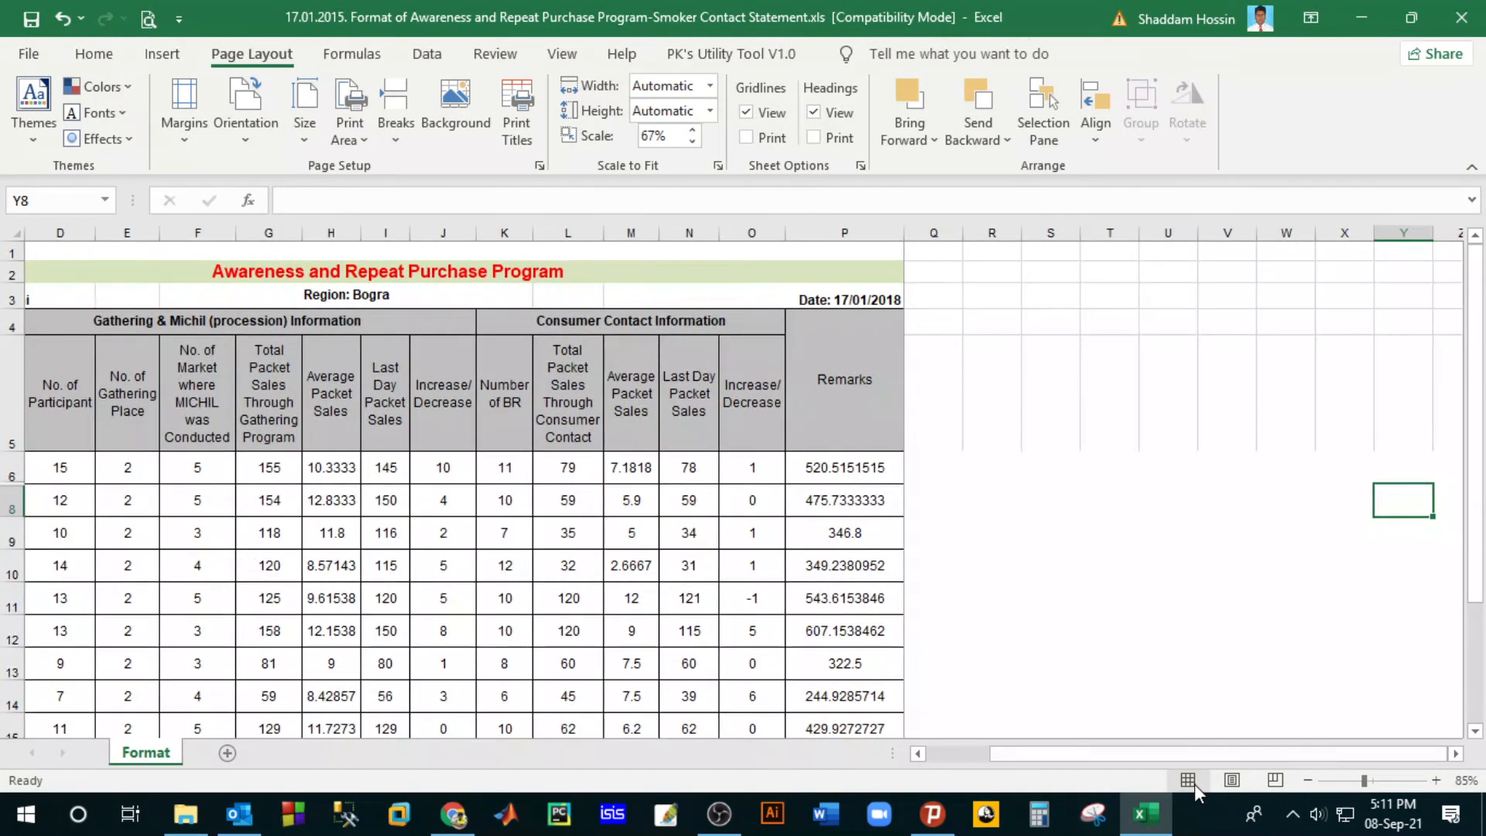
pyautogui.scroll(-6, 252, 499)
pyautogui.moveTo(1028, 756); pyautogui.dragTo(948, 750)
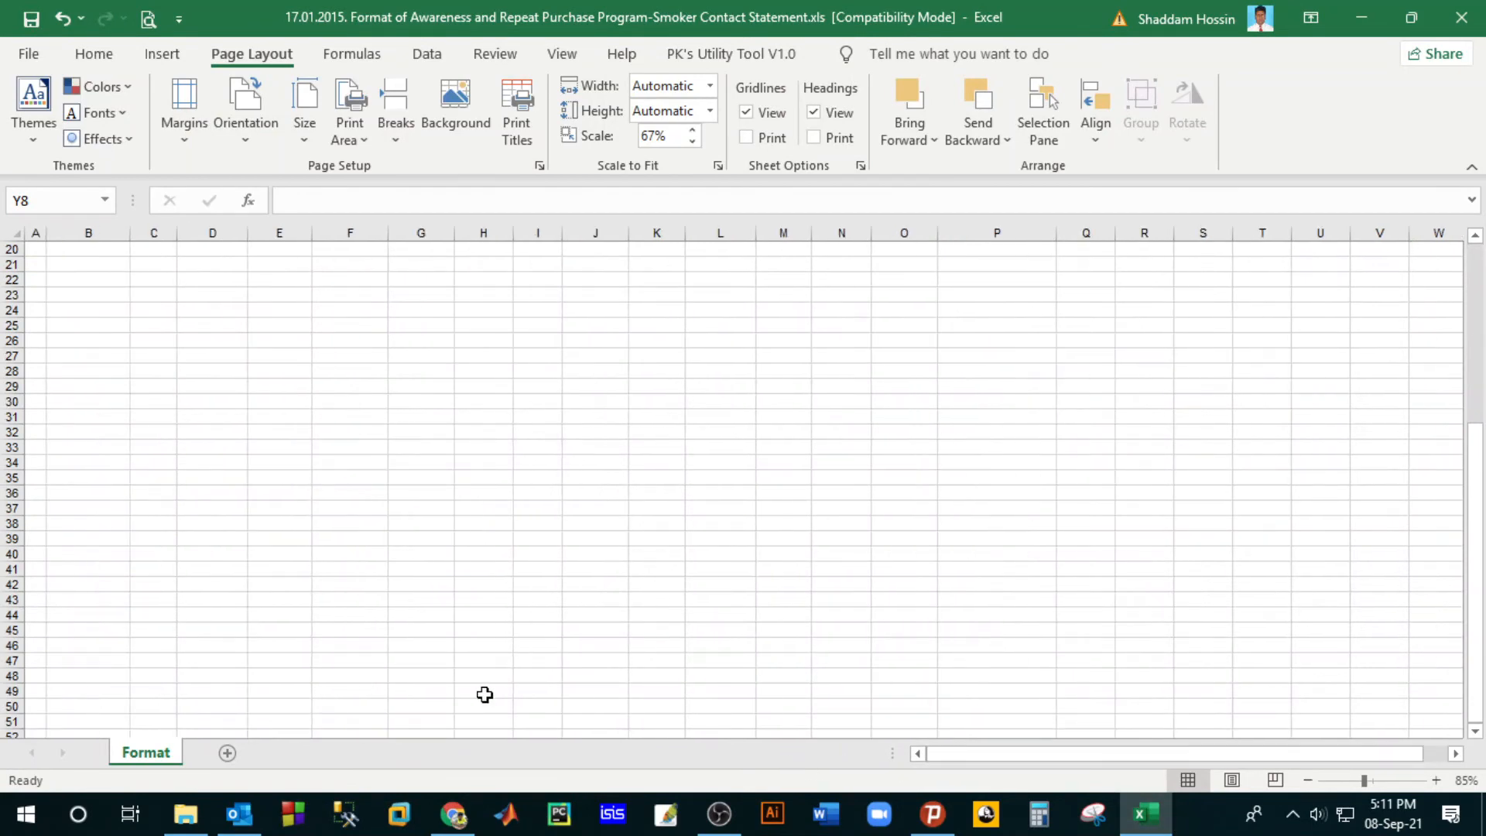
pyautogui.scroll(6, 484, 694)
pyautogui.click(74, 466)
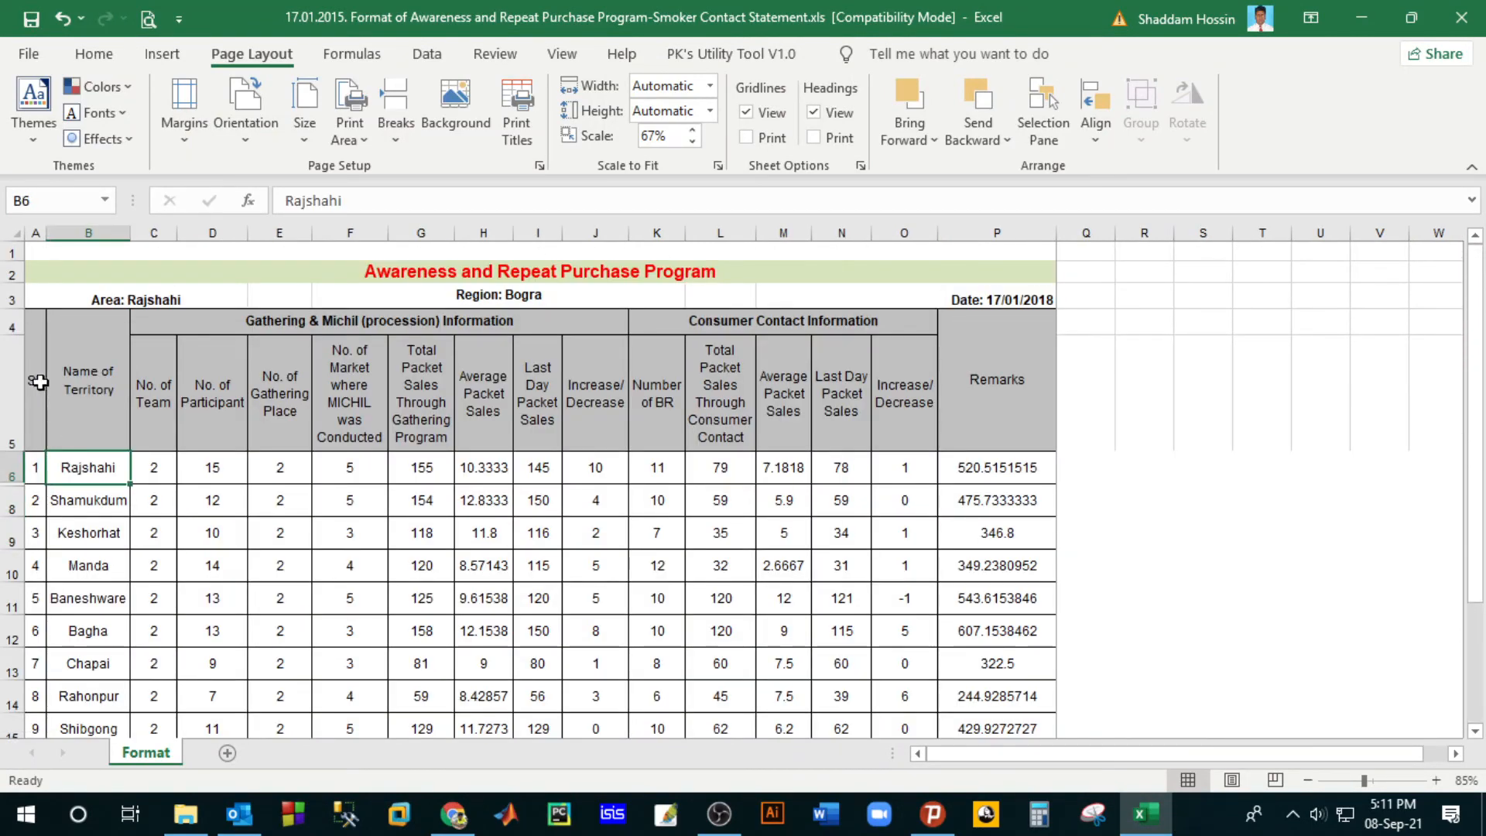
pyautogui.moveTo(38, 381); pyautogui.dragTo(971, 386)
pyautogui.click(195, 523)
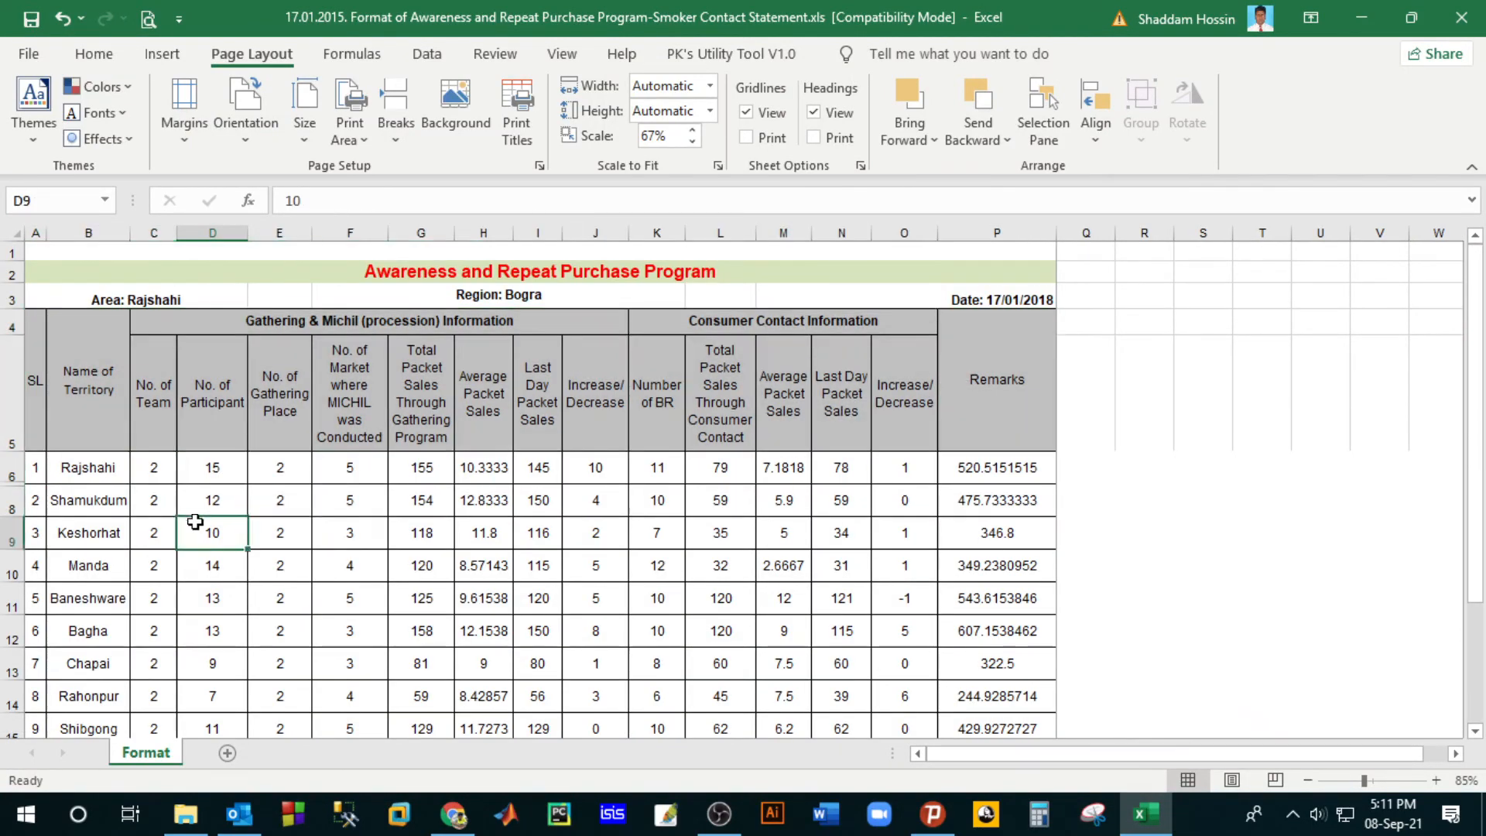
pyautogui.moveTo(348, 395); pyautogui.dragTo(505, 386)
# Step: Freeze the panes at cell B6 and scroll through the rows to check the header area
pyautogui.click(83, 464)
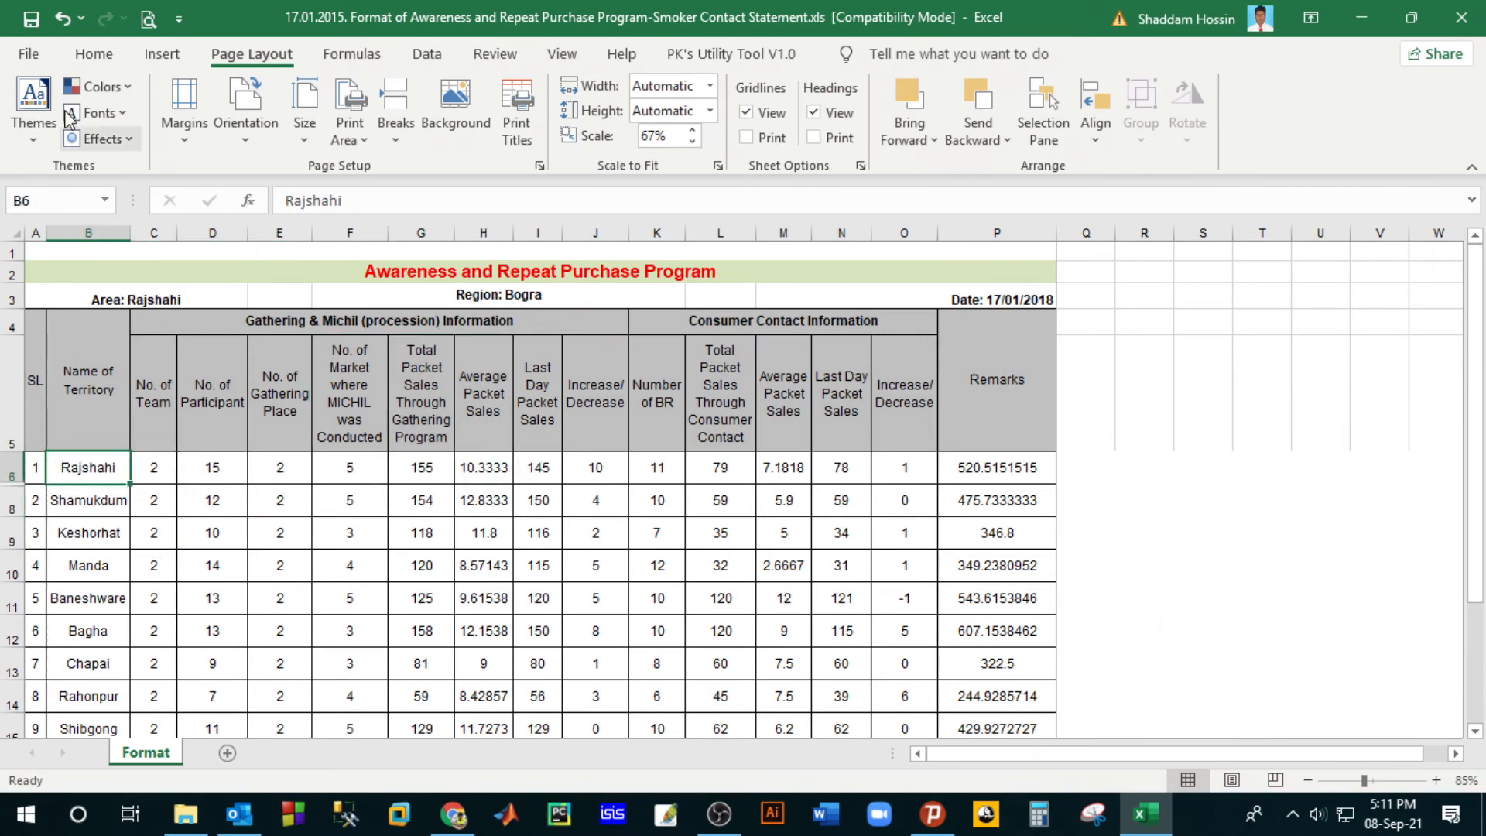
pyautogui.click(91, 53)
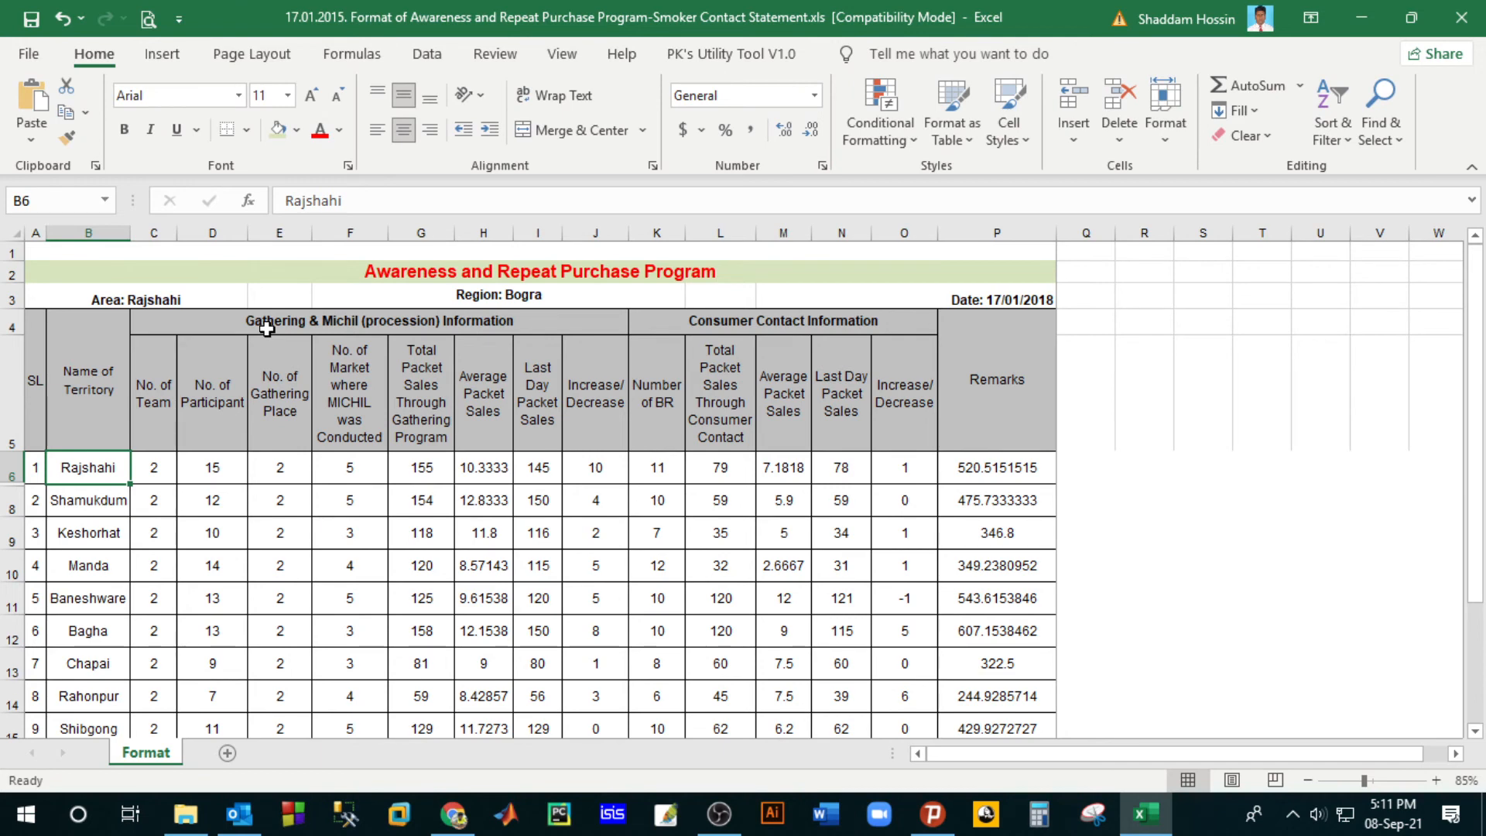
pyautogui.click(285, 55)
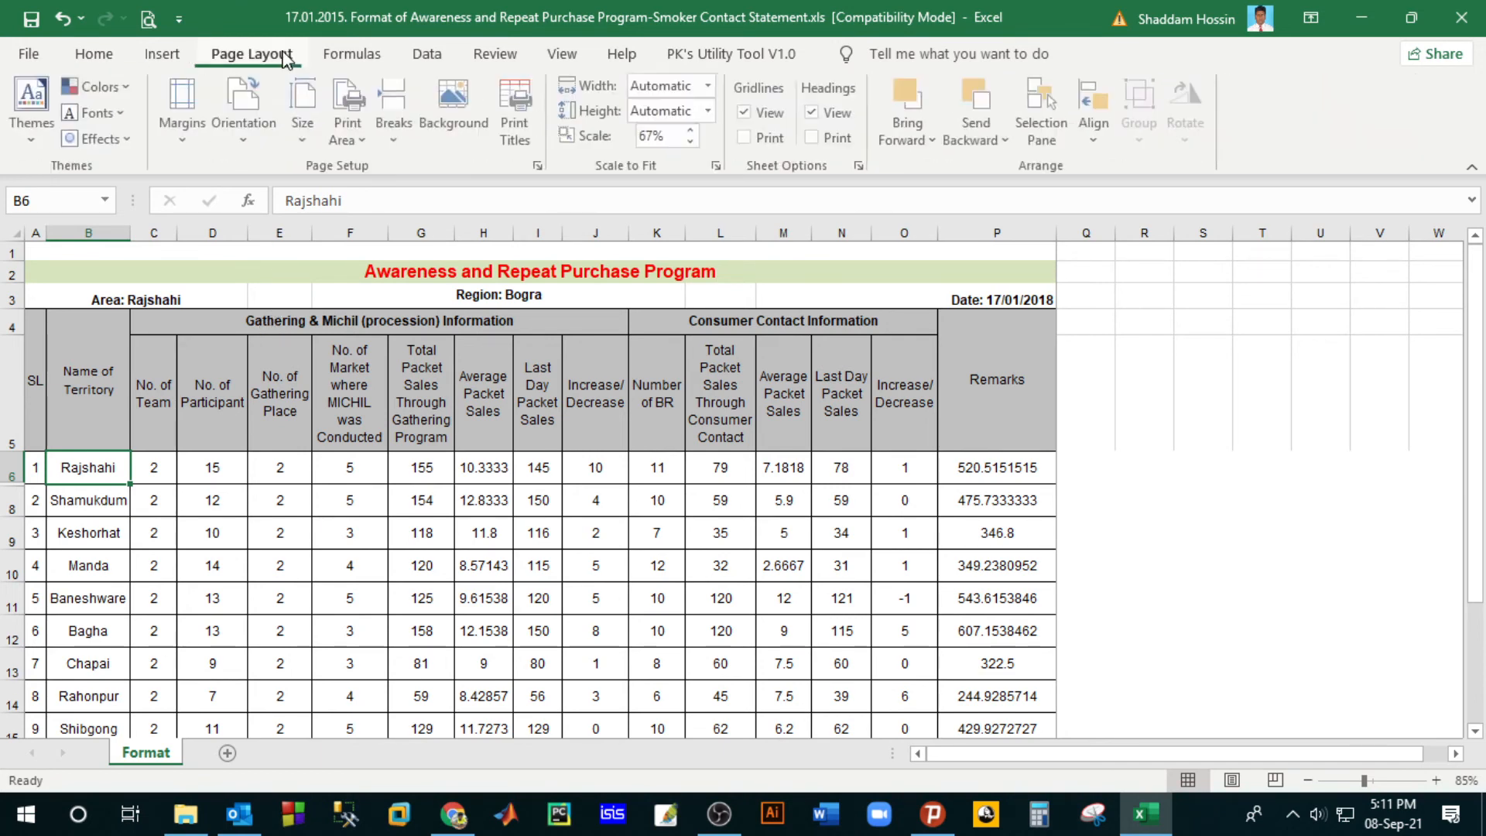
pyautogui.click(562, 54)
pyautogui.click(720, 147)
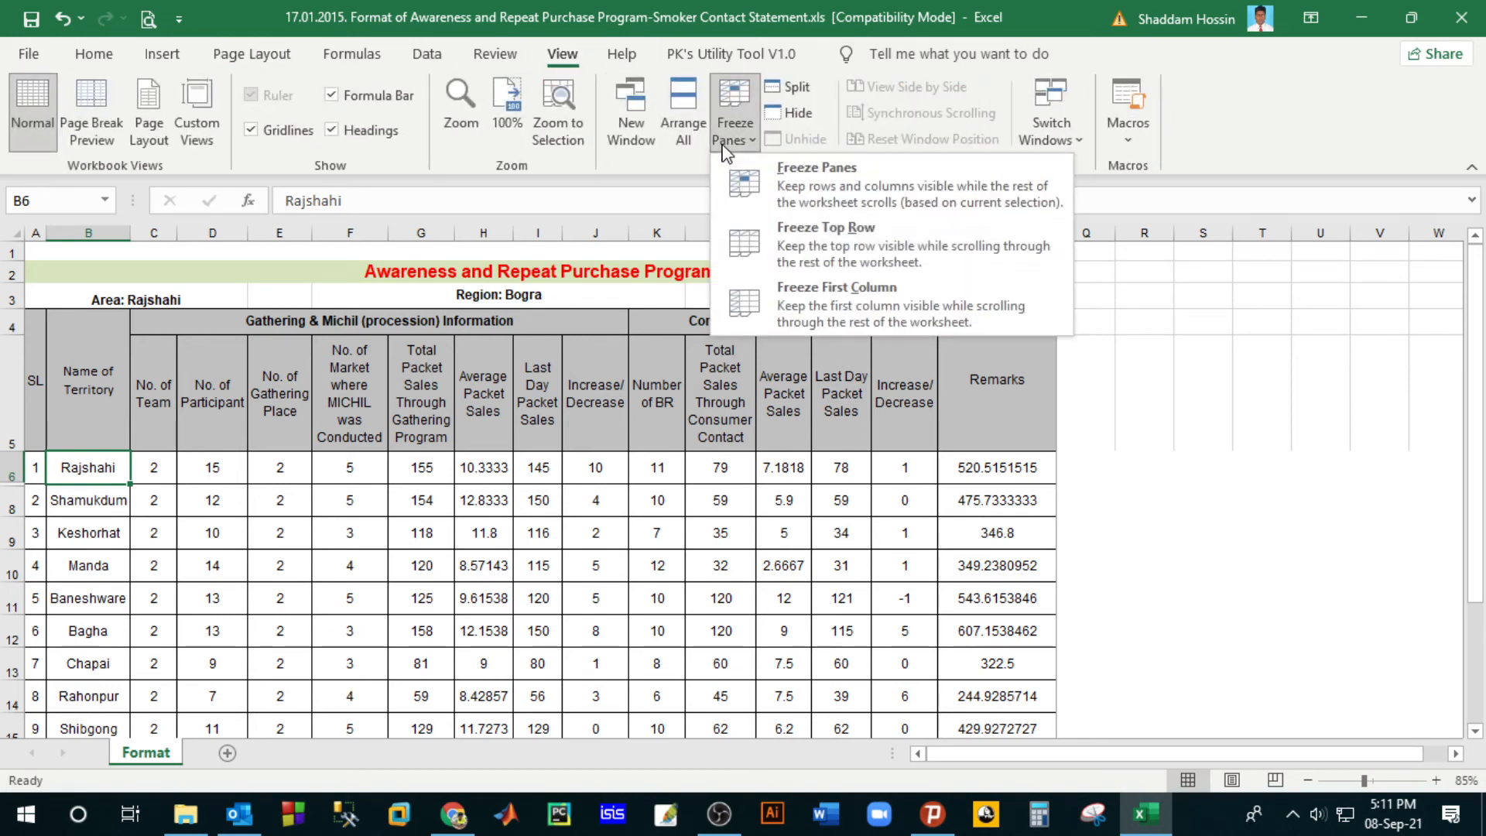
pyautogui.click(812, 166)
pyautogui.scroll(-4, 302, 503)
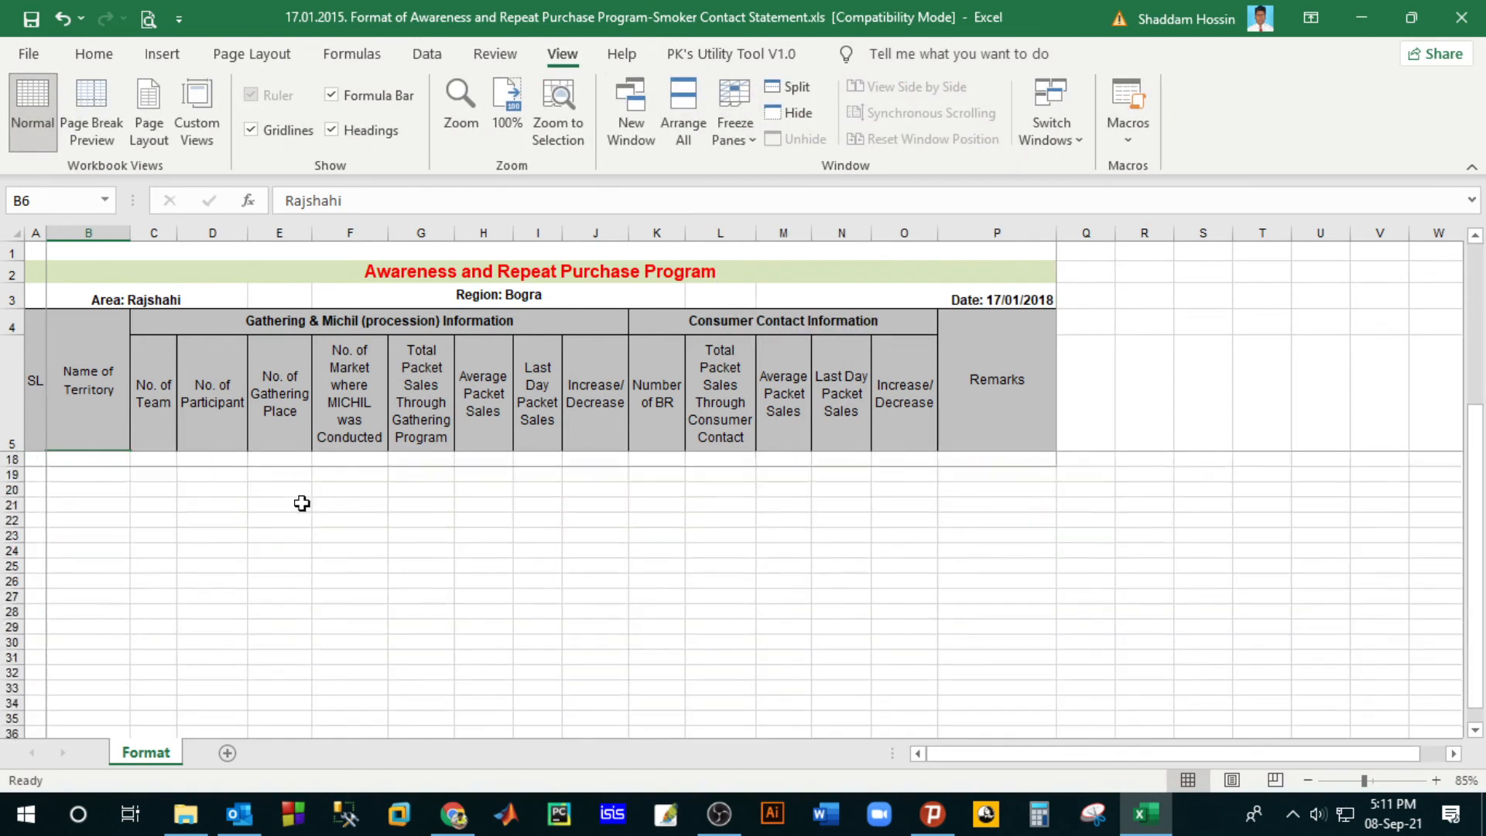
pyautogui.scroll(4, 302, 505)
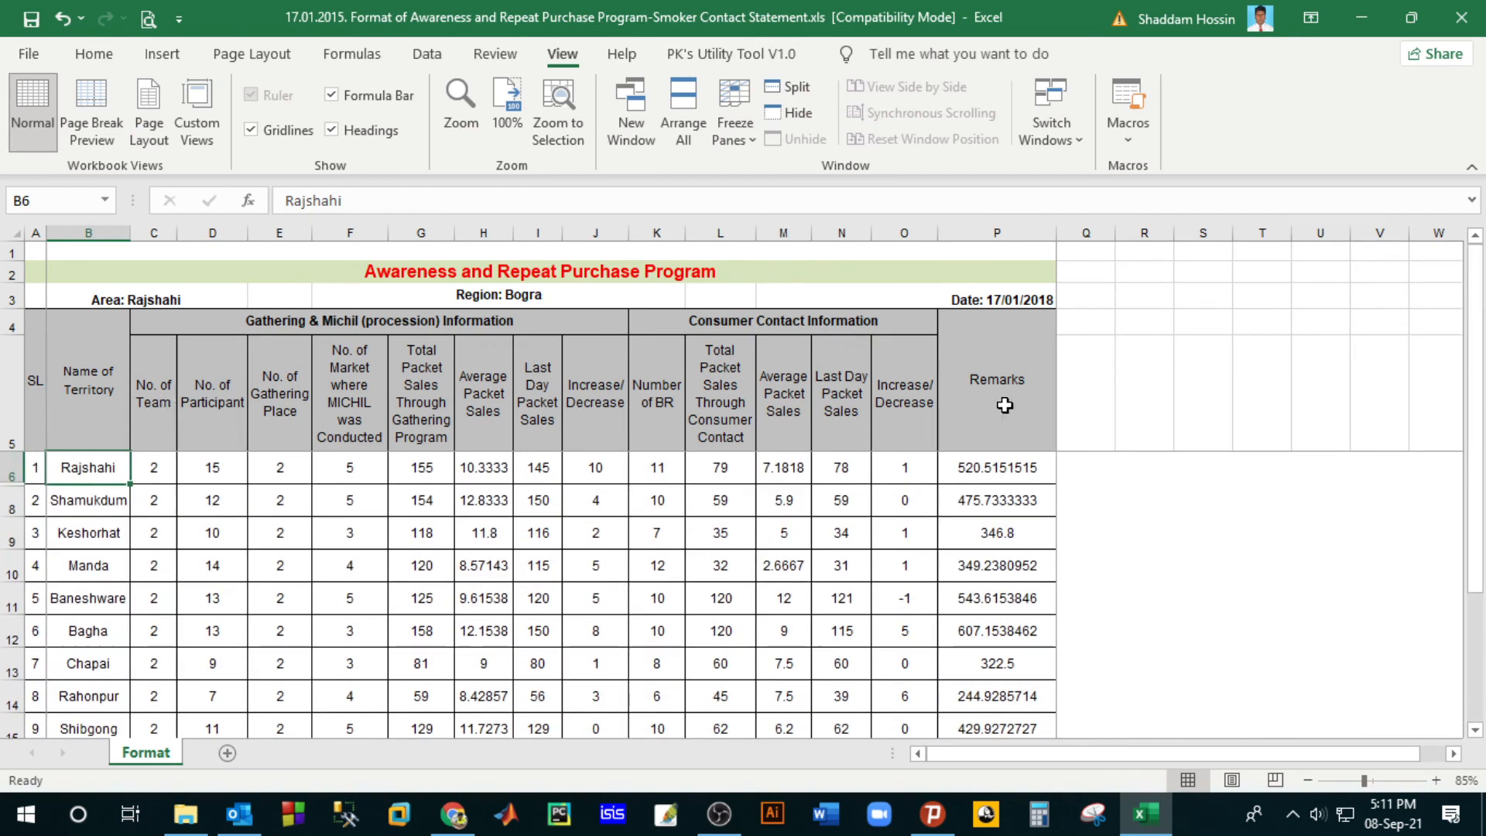
pyautogui.scroll(-1, 331, 425)
pyautogui.scroll(1, 283, 475)
# Step: Move along row 6 from column E to column X and back to column A to examine the frozen SL column
pyautogui.click(279, 473)
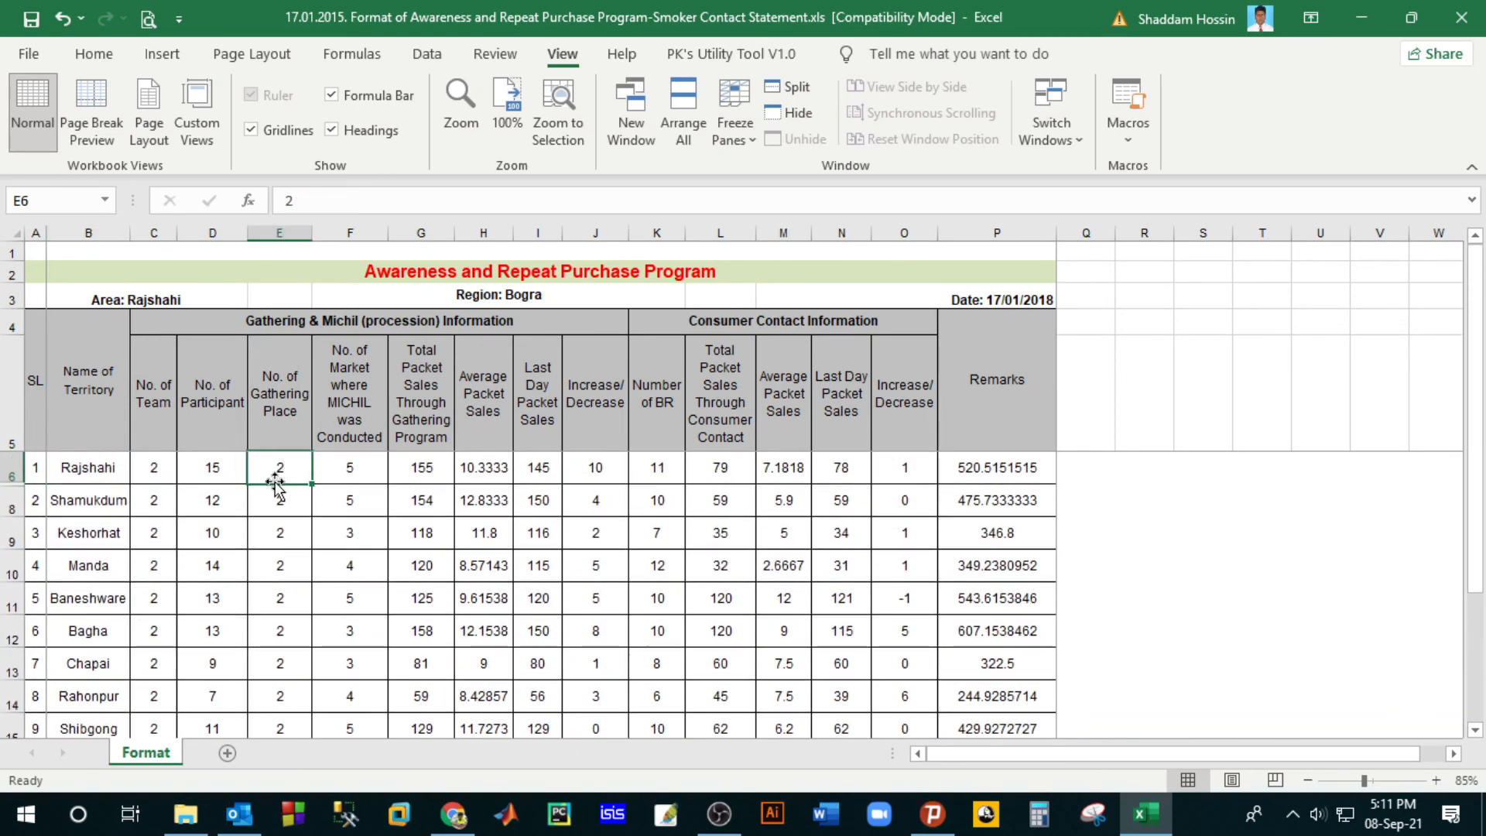
pyautogui.press('Right')
pyautogui.press('Right')
pyautogui.press('Right')
pyautogui.press('Right')
pyautogui.press('Right')
pyautogui.press('Right')
pyautogui.press('Right')
pyautogui.press('Right')
pyautogui.press('Right')
pyautogui.press('Right')
pyautogui.press('Right')
pyautogui.press('Right')
pyautogui.press('Right')
pyautogui.press('Right')
pyautogui.press('Right')
pyautogui.press('Right')
pyautogui.press('Right')
pyautogui.press('Right')
pyautogui.press('Right')
pyautogui.press('Right')
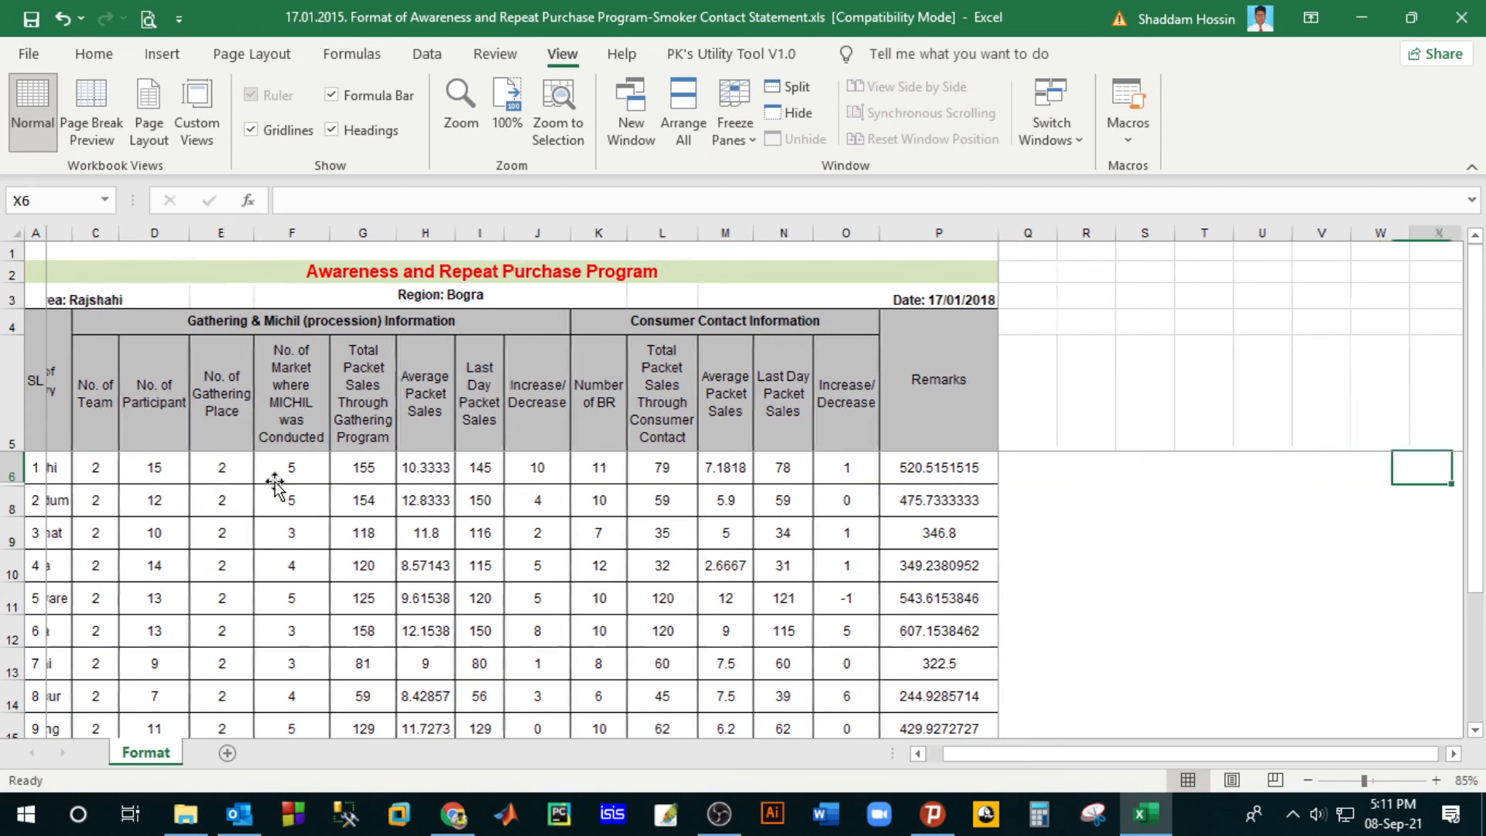
pyautogui.press('Left')
pyautogui.press('Left')
pyautogui.press('Left')
pyautogui.press('Left')
pyautogui.press('Left')
pyautogui.press('Left')
pyautogui.press('Left')
pyautogui.press('Left')
pyautogui.press('Left')
pyautogui.press('Left')
pyautogui.press('Left')
pyautogui.press('Left')
pyautogui.press('Left')
pyautogui.press('Left')
pyautogui.press('Left')
pyautogui.press('Left')
pyautogui.press('Left')
pyautogui.press('Left')
pyautogui.press('Left')
pyautogui.press('Left')
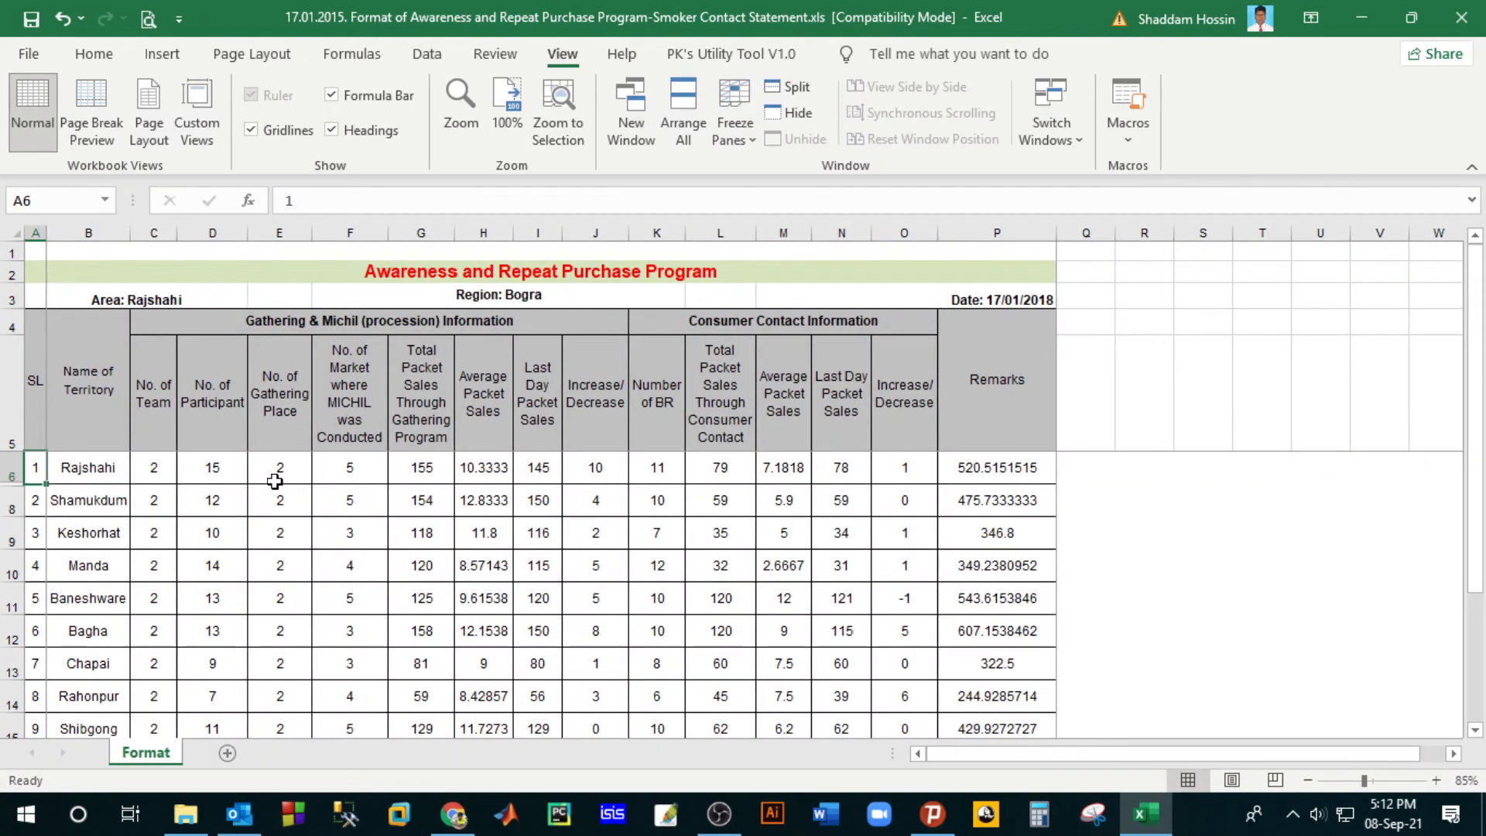
# Step: Unfreeze the panes and scroll down the sheet and back up to check the header rows
pyautogui.click(77, 472)
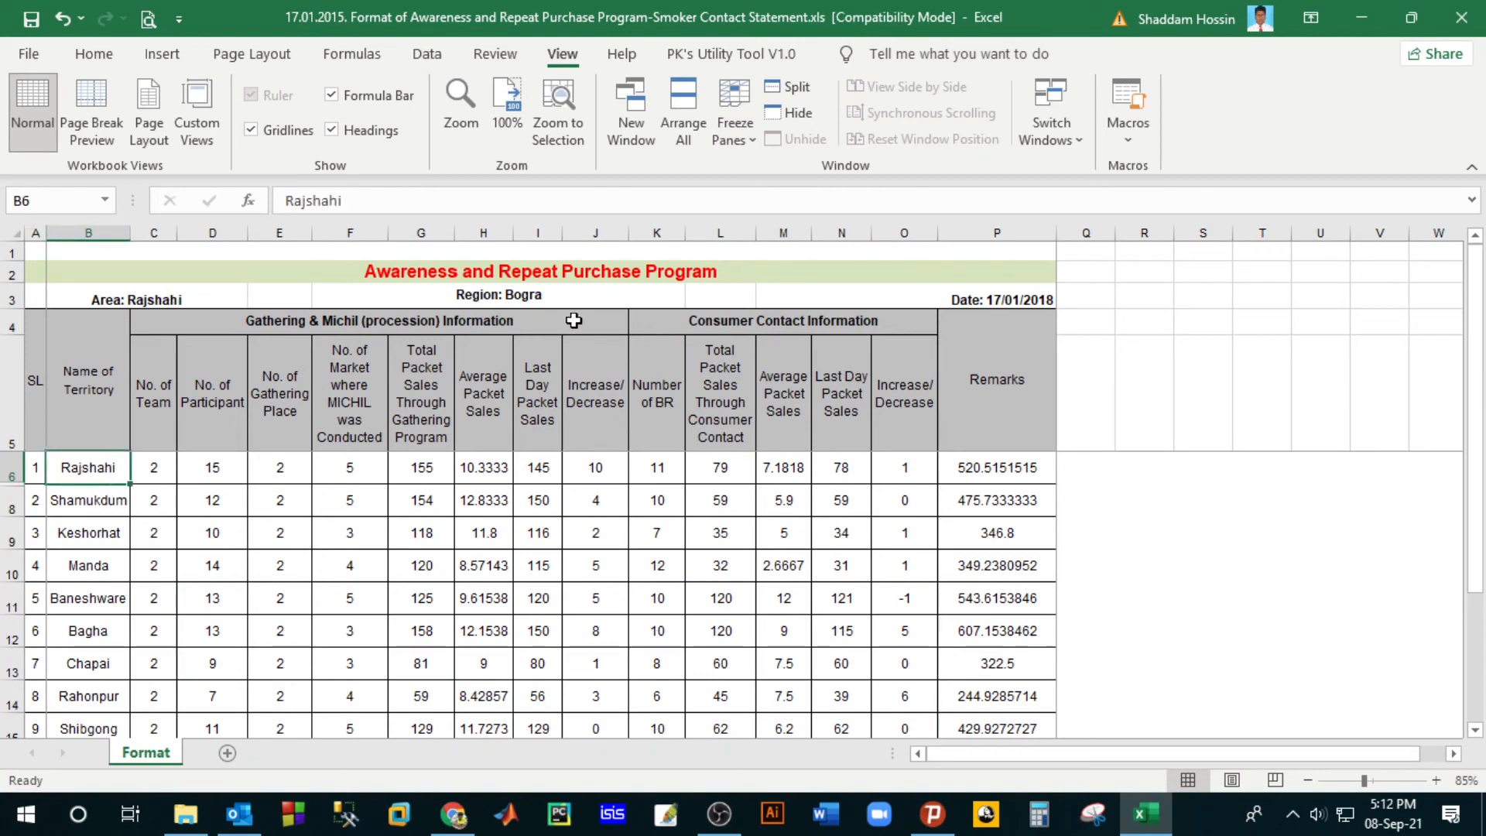
pyautogui.click(729, 137)
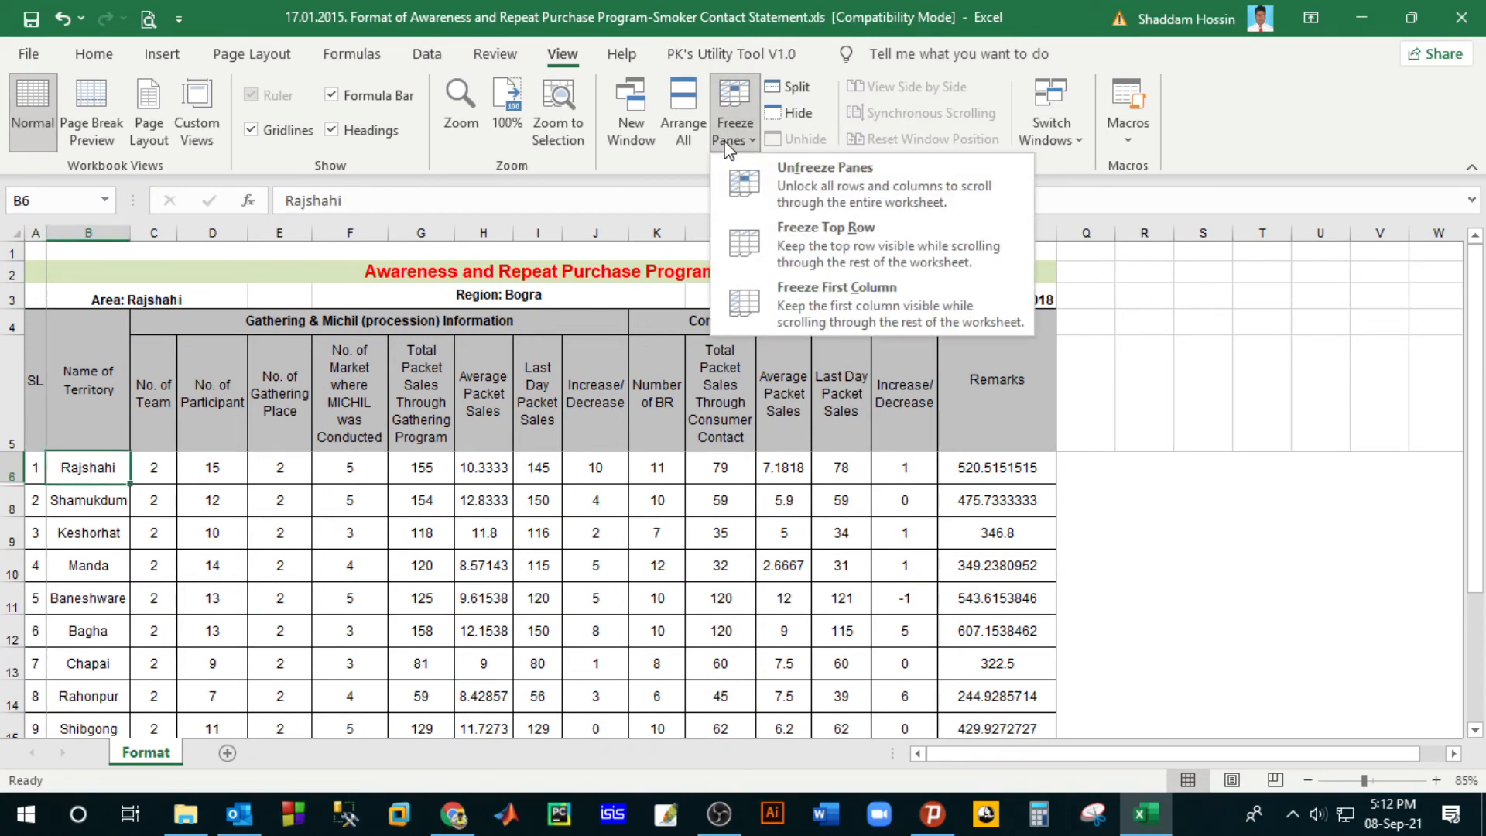
pyautogui.click(805, 184)
pyautogui.click(355, 524)
pyautogui.scroll(-9, 357, 525)
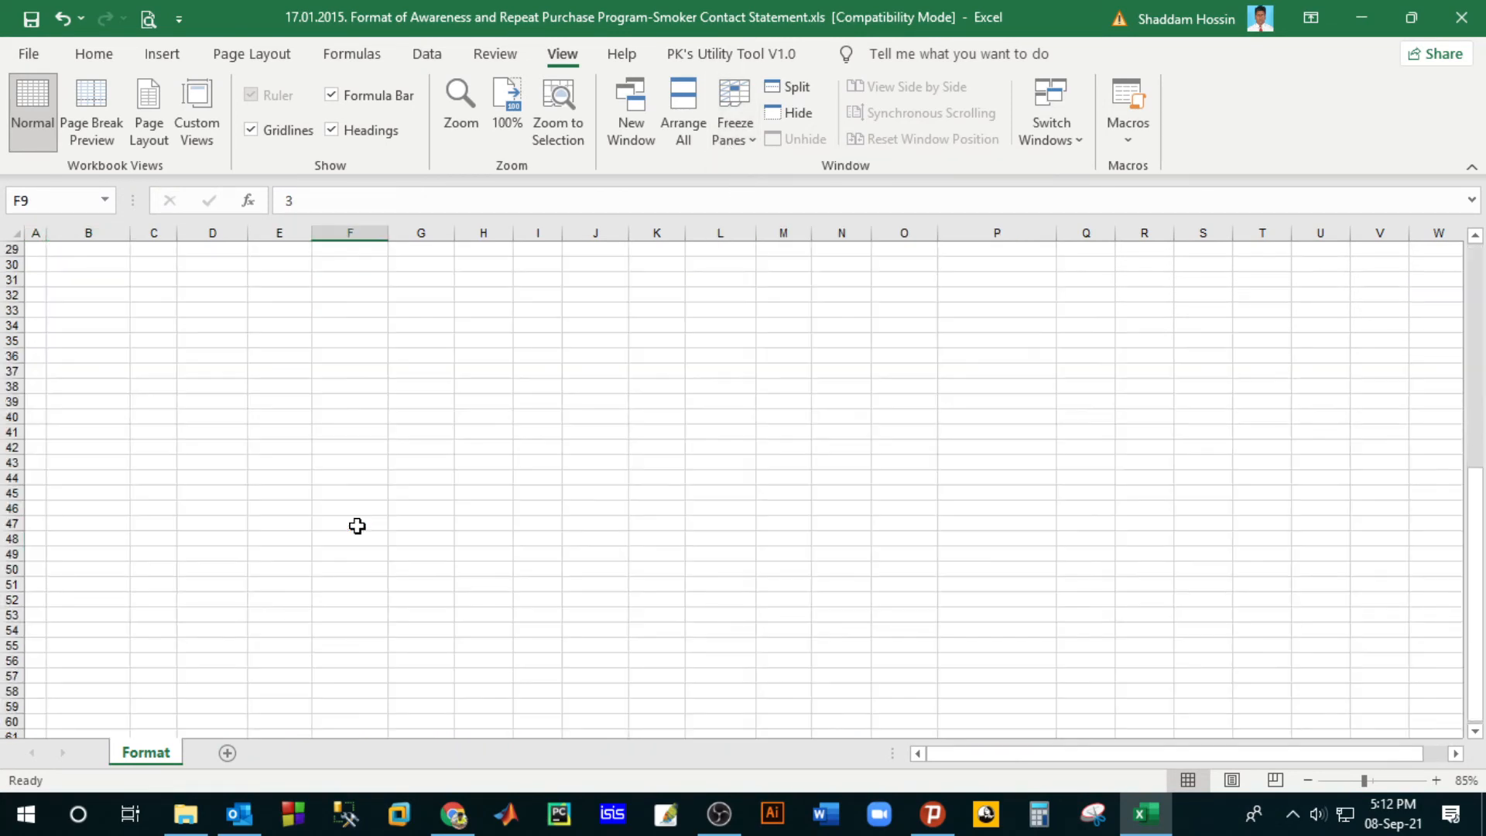
pyautogui.scroll(9, 357, 525)
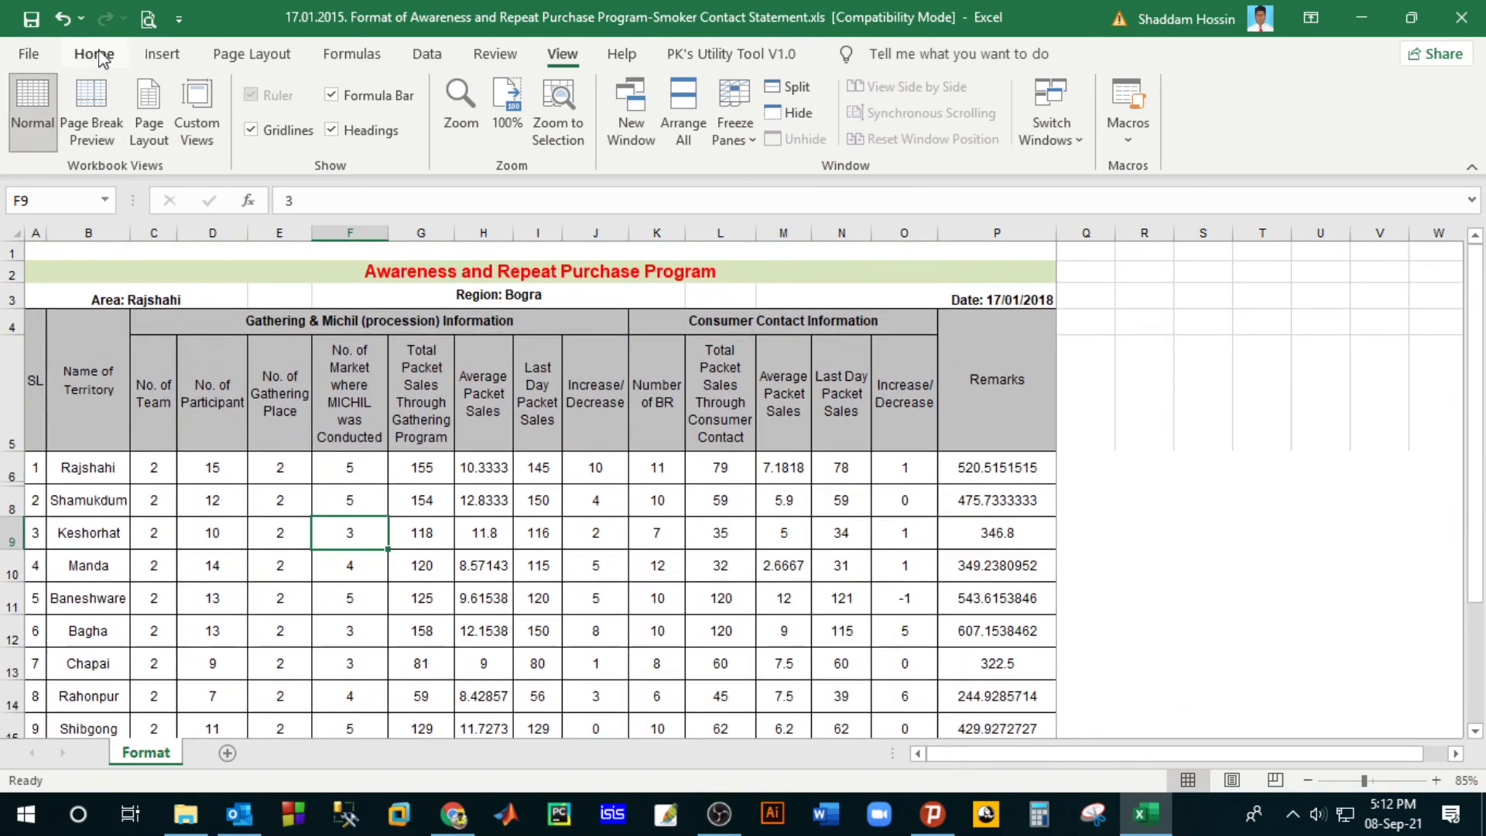
# Step: Turn on filtering for the whole header row 5 of the report
pyautogui.click(96, 55)
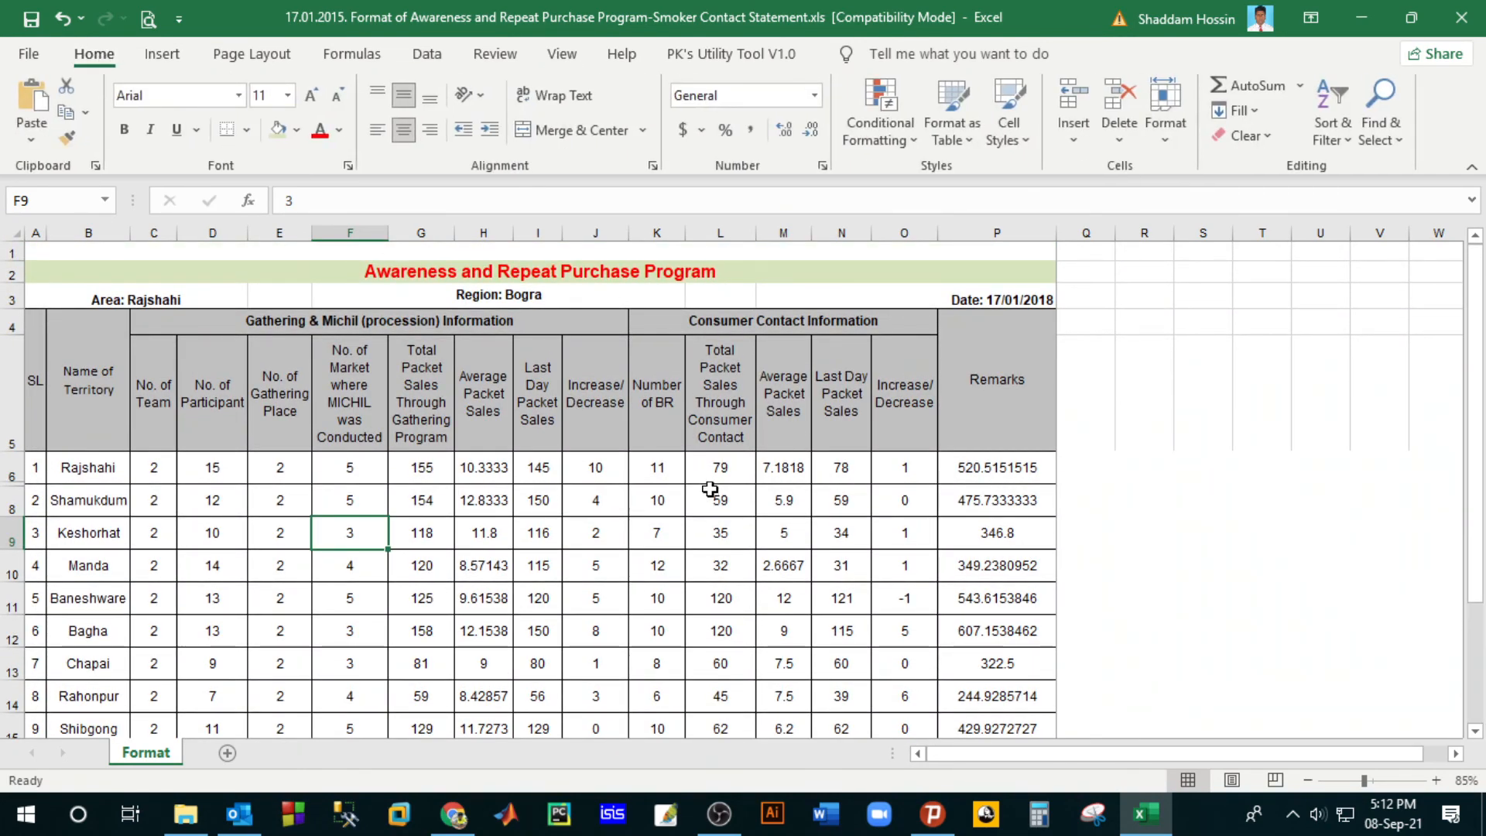
pyautogui.scroll(-6, 709, 489)
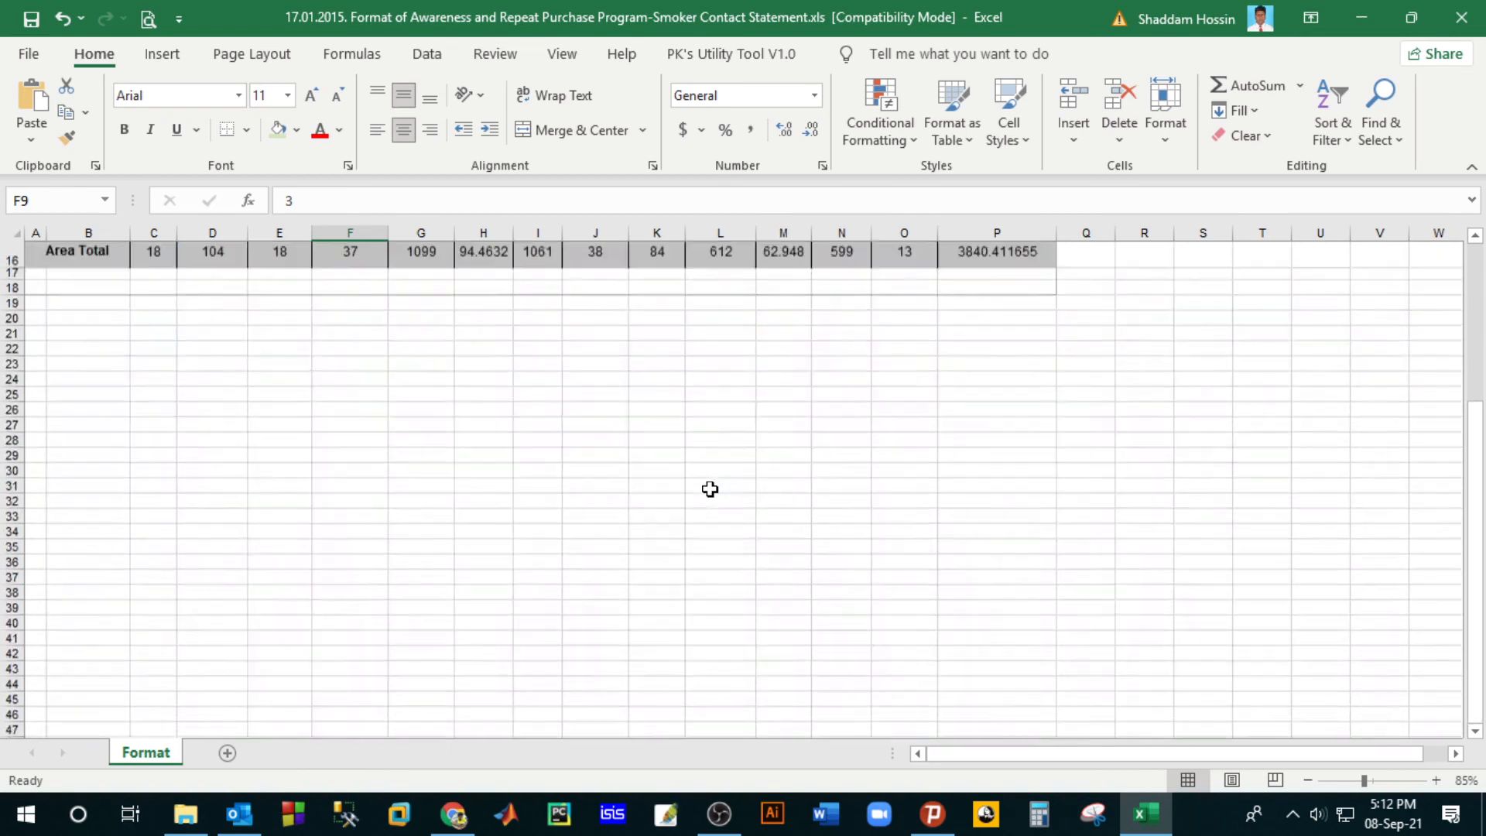
pyautogui.scroll(6, 709, 489)
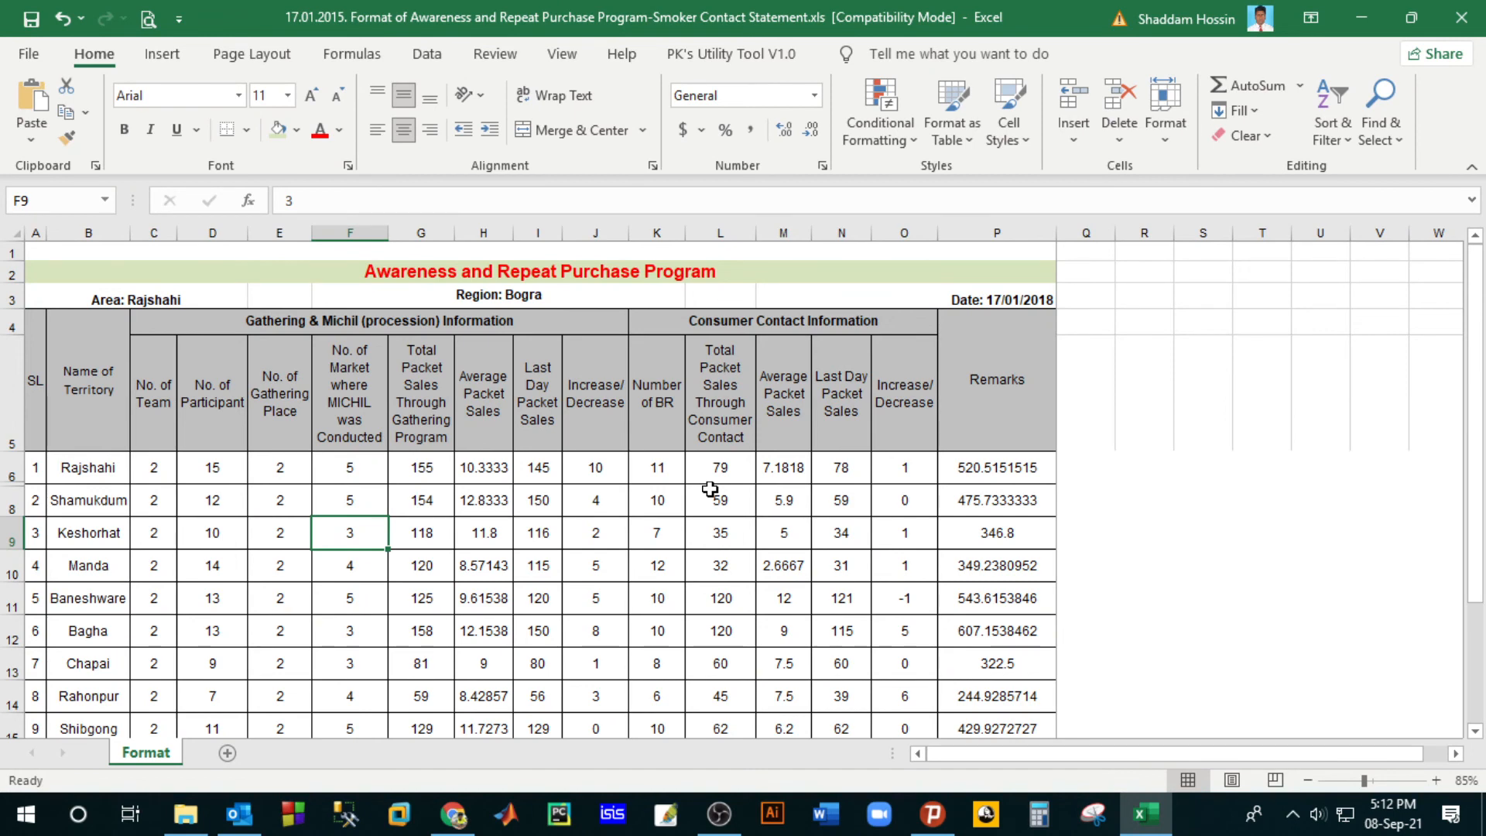
pyautogui.scroll(-5, 709, 489)
pyautogui.scroll(5, 710, 489)
pyautogui.click(12, 393)
pyautogui.click(1332, 131)
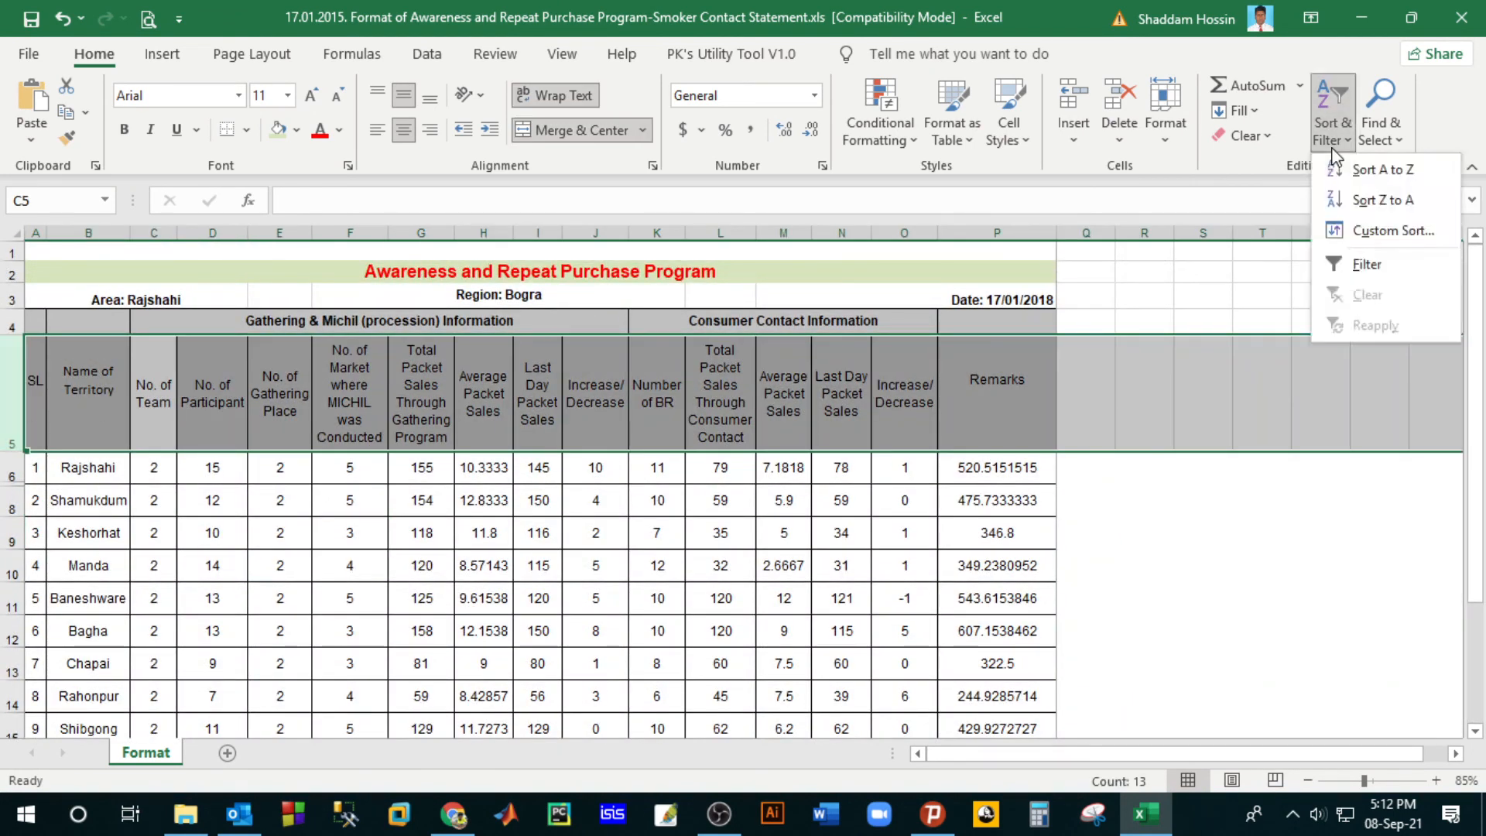
pyautogui.click(116, 441)
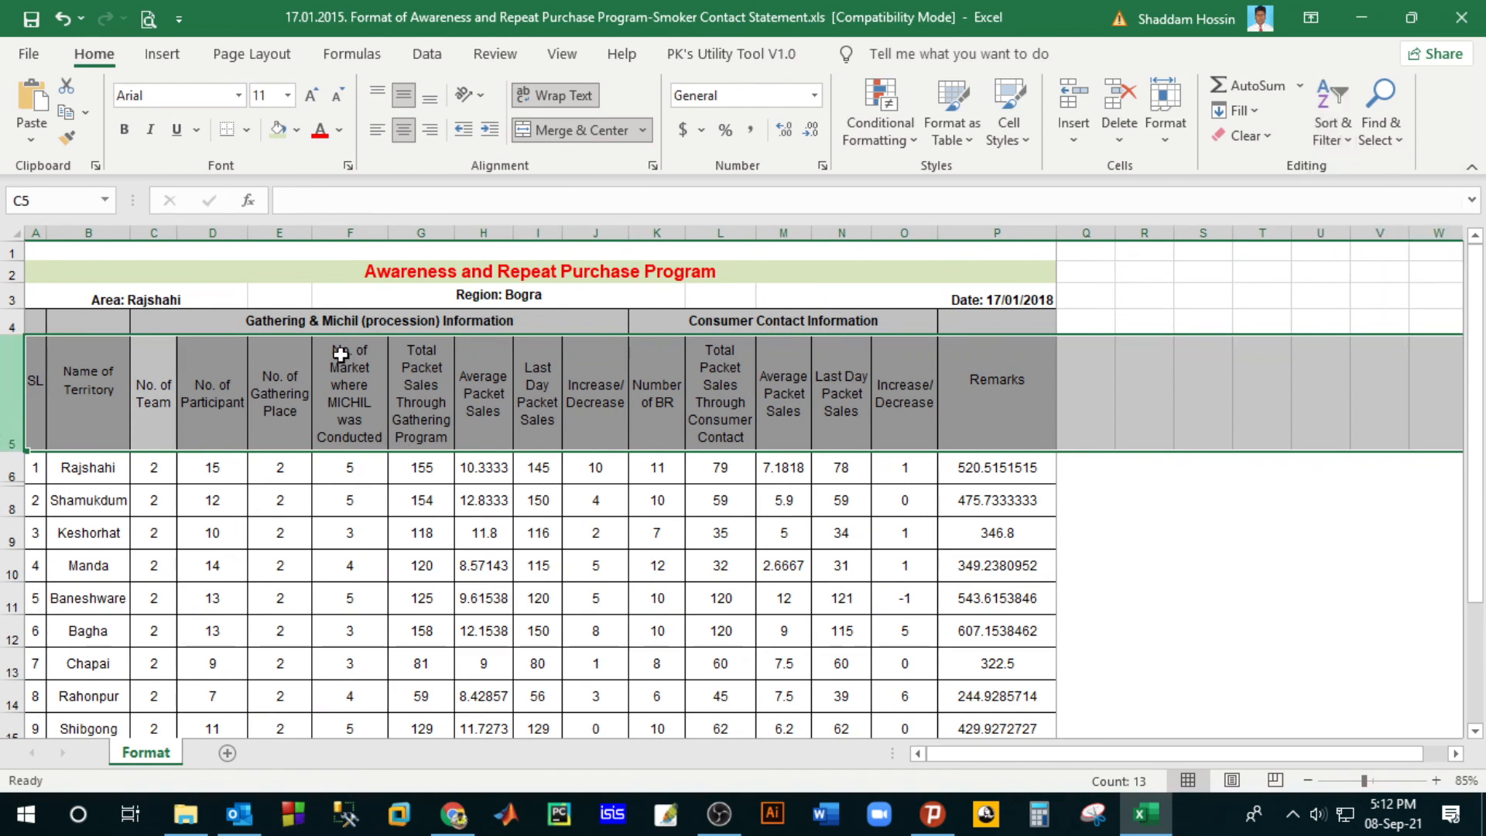
pyautogui.click(1337, 151)
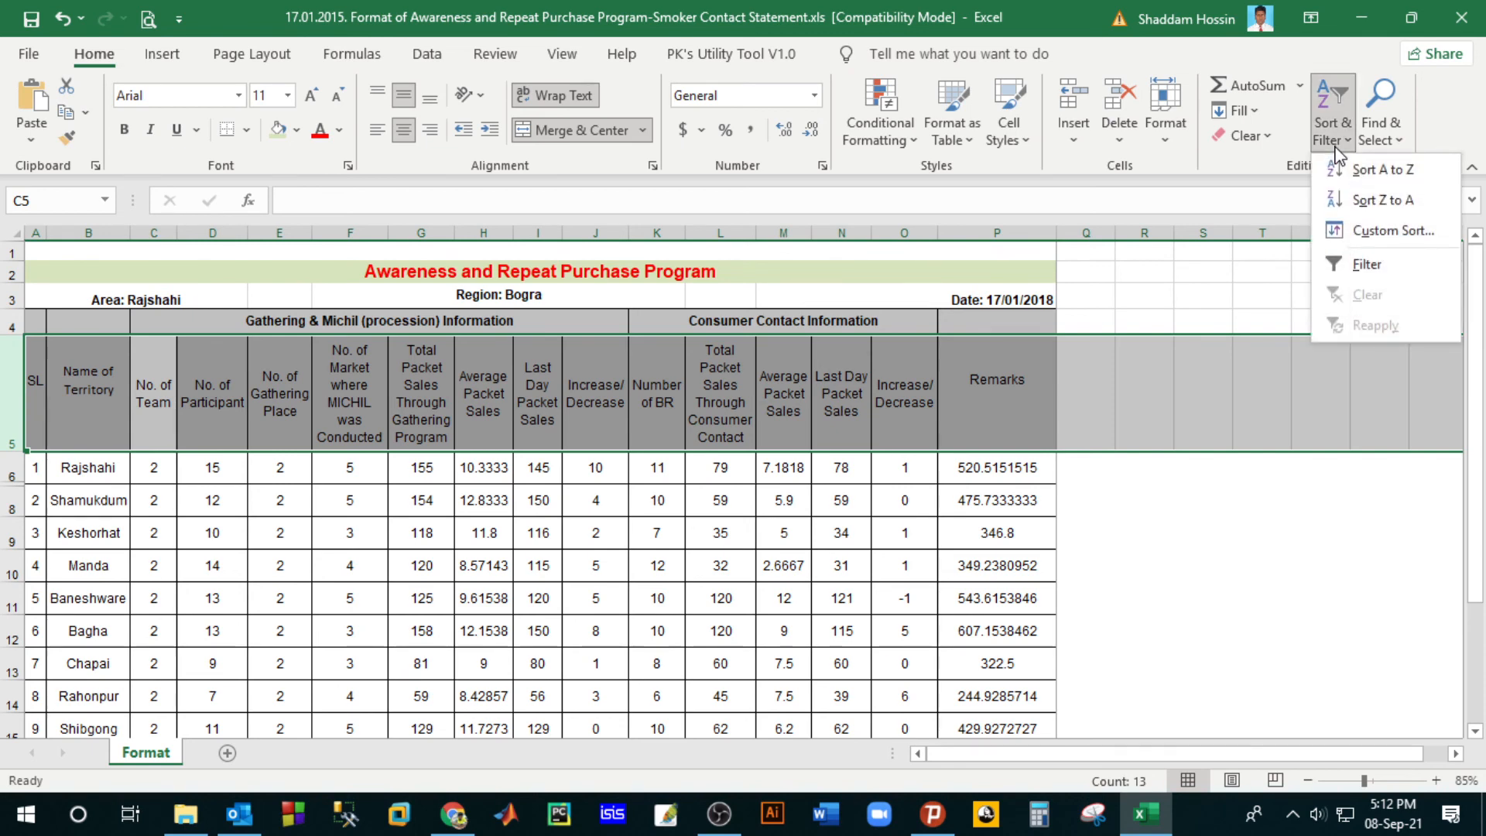
pyautogui.click(1336, 262)
pyautogui.click(667, 552)
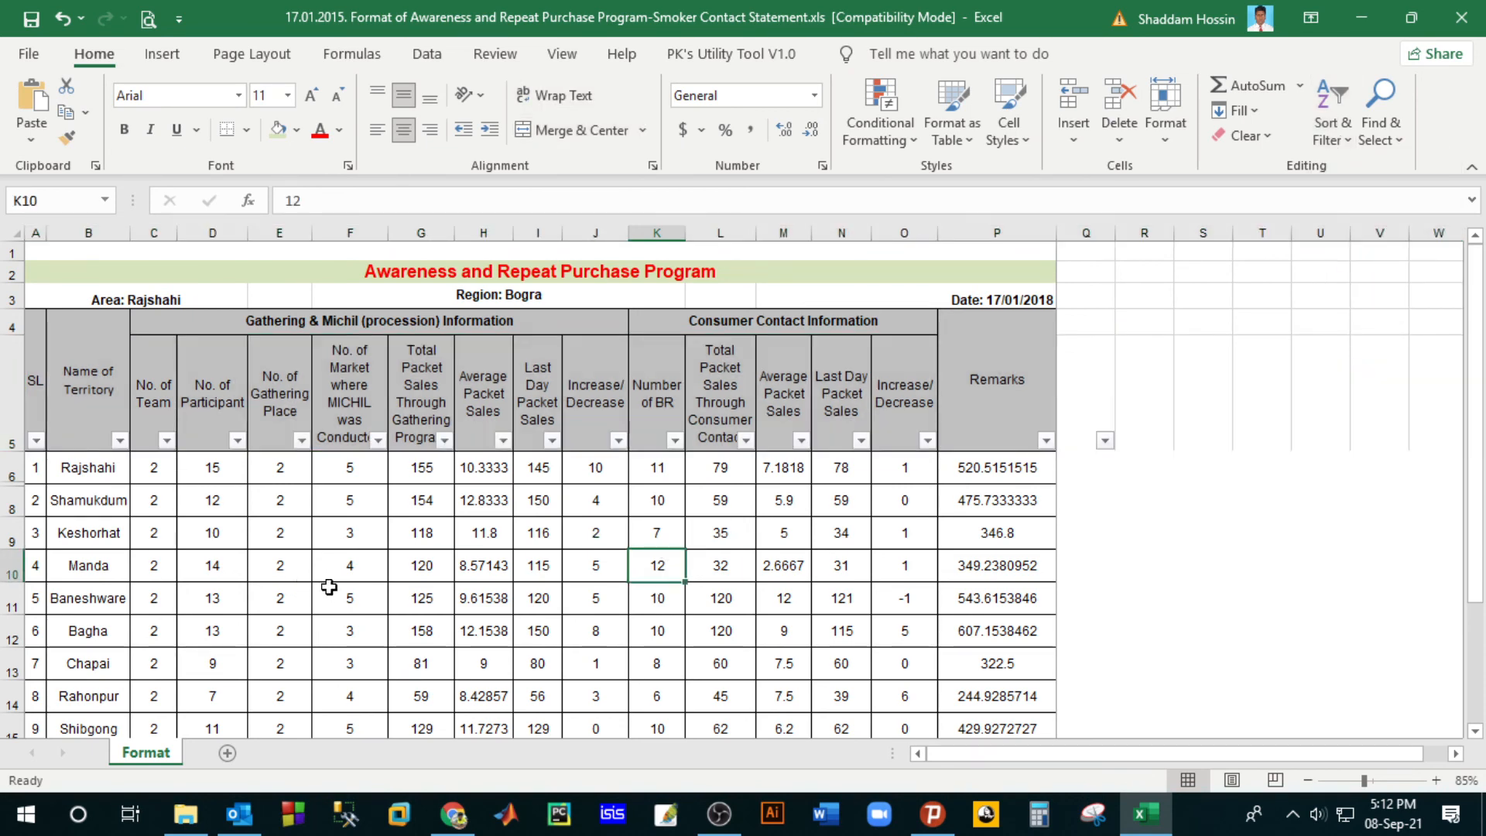
# Step: Filter the Consumer Contact Increase/Decrease column to show only the value 0, and select the filtered cells in that column
pyautogui.scroll(-2, 371, 534)
pyautogui.scroll(2, 369, 535)
pyautogui.click(927, 440)
pyautogui.click(730, 557)
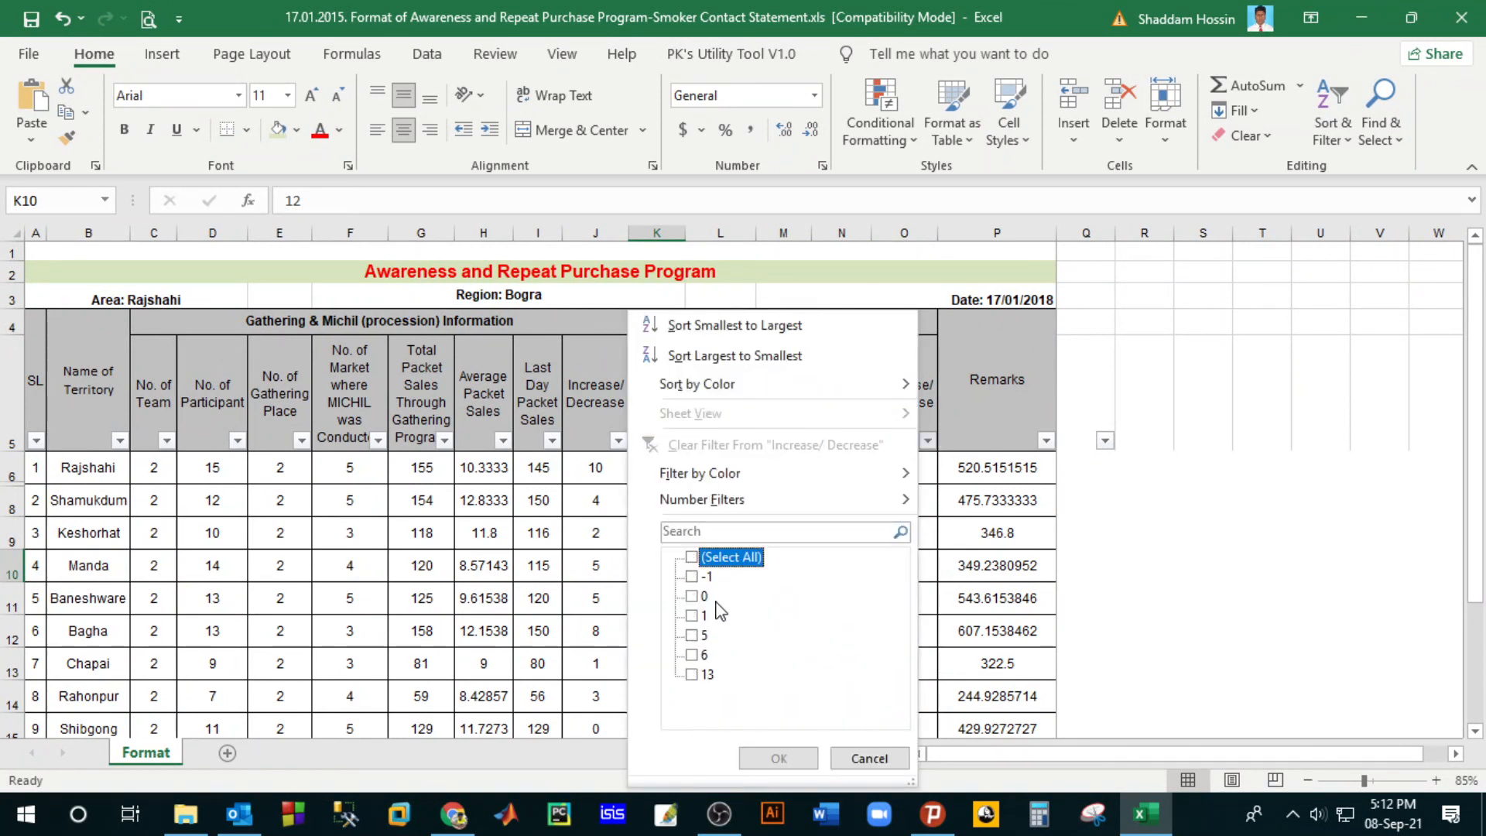
pyautogui.click(701, 595)
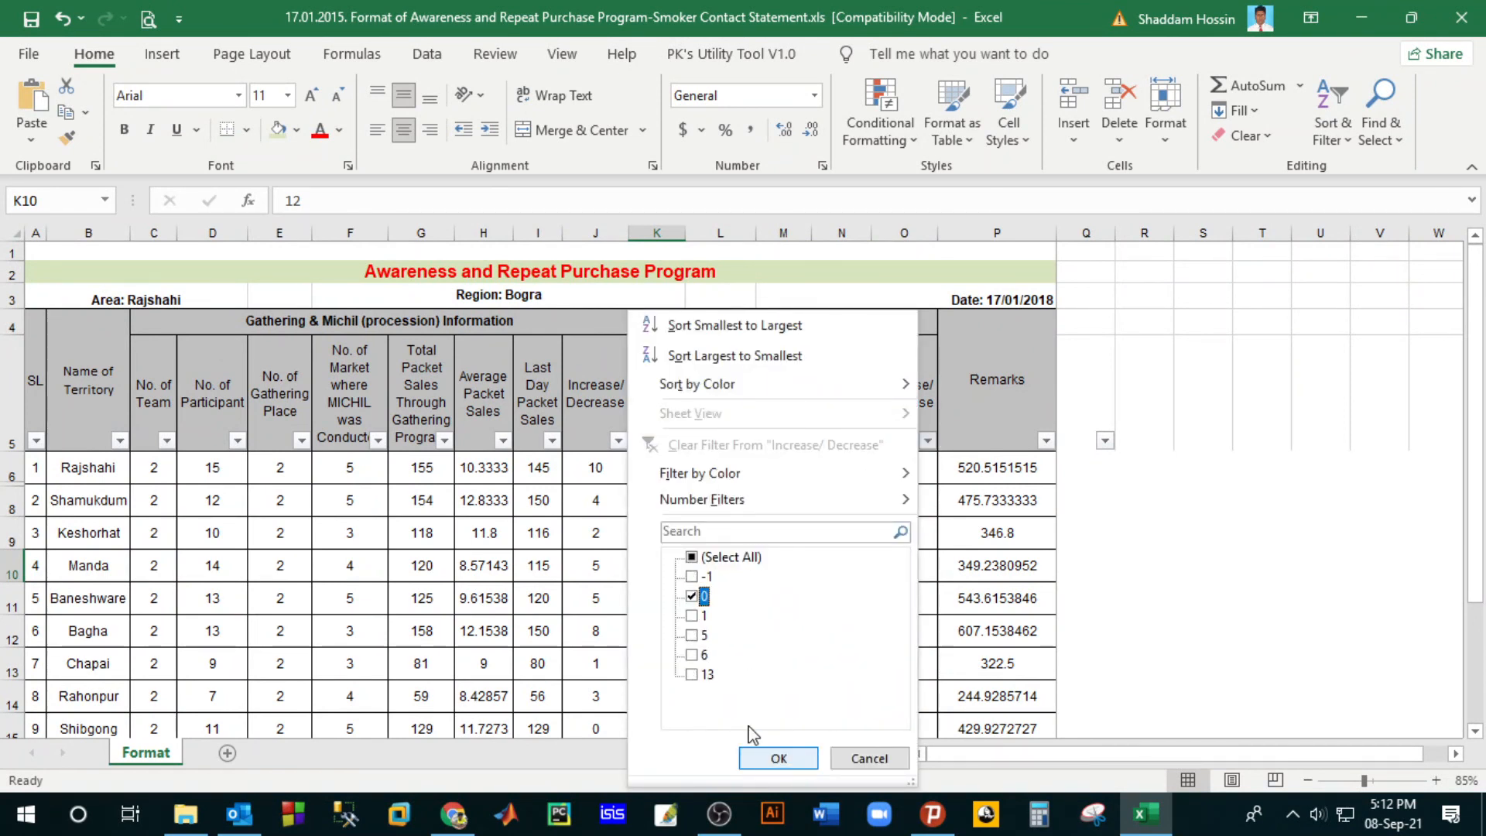
pyautogui.click(775, 757)
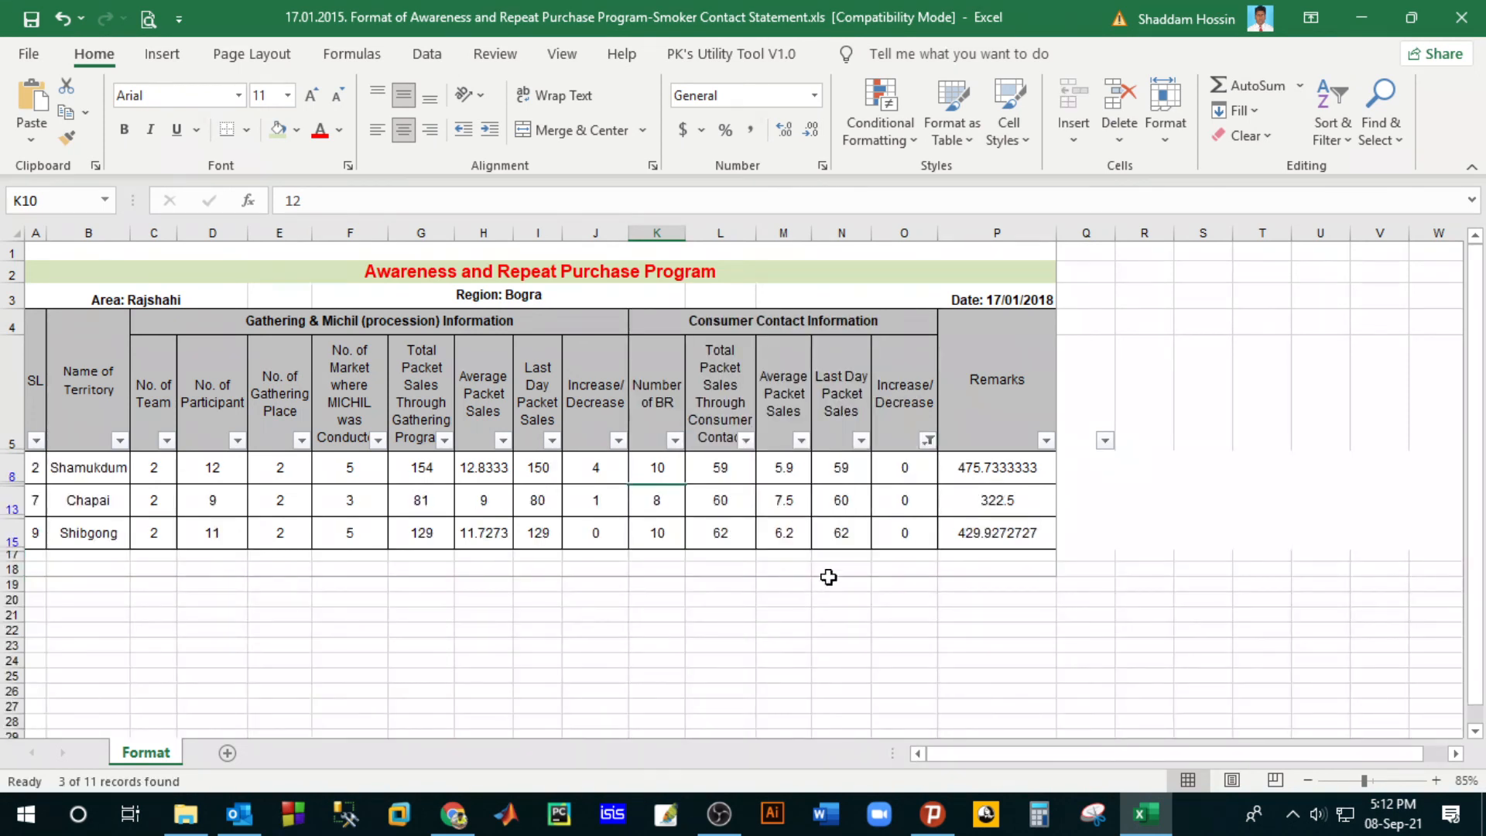
pyautogui.moveTo(642, 466); pyautogui.dragTo(656, 534)
pyautogui.moveTo(897, 467); pyautogui.dragTo(895, 541)
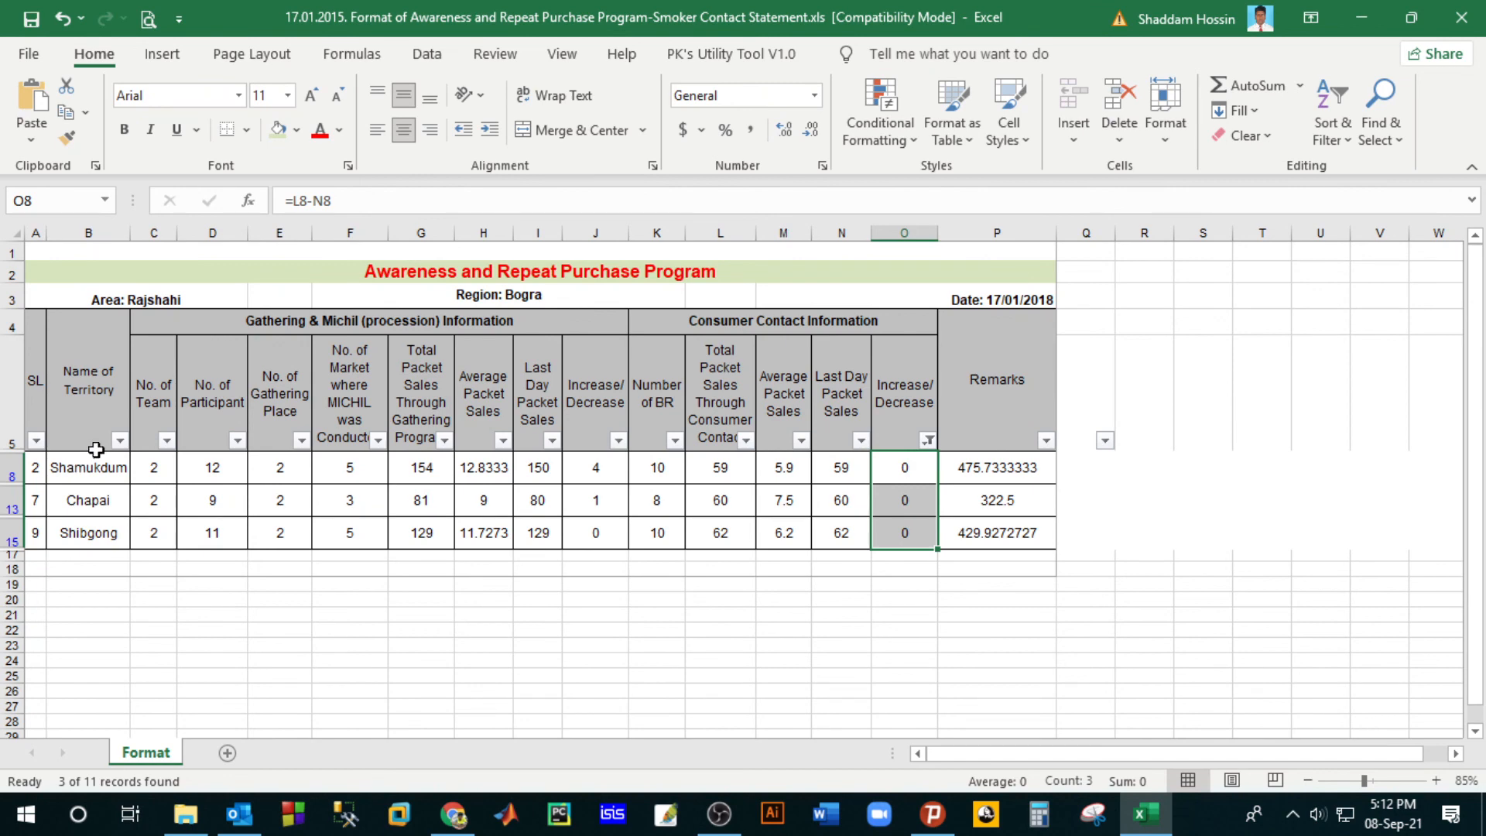
# Step: Show all values again in the Consumer Contact Increase/Decrease column's filter
pyautogui.click(927, 440)
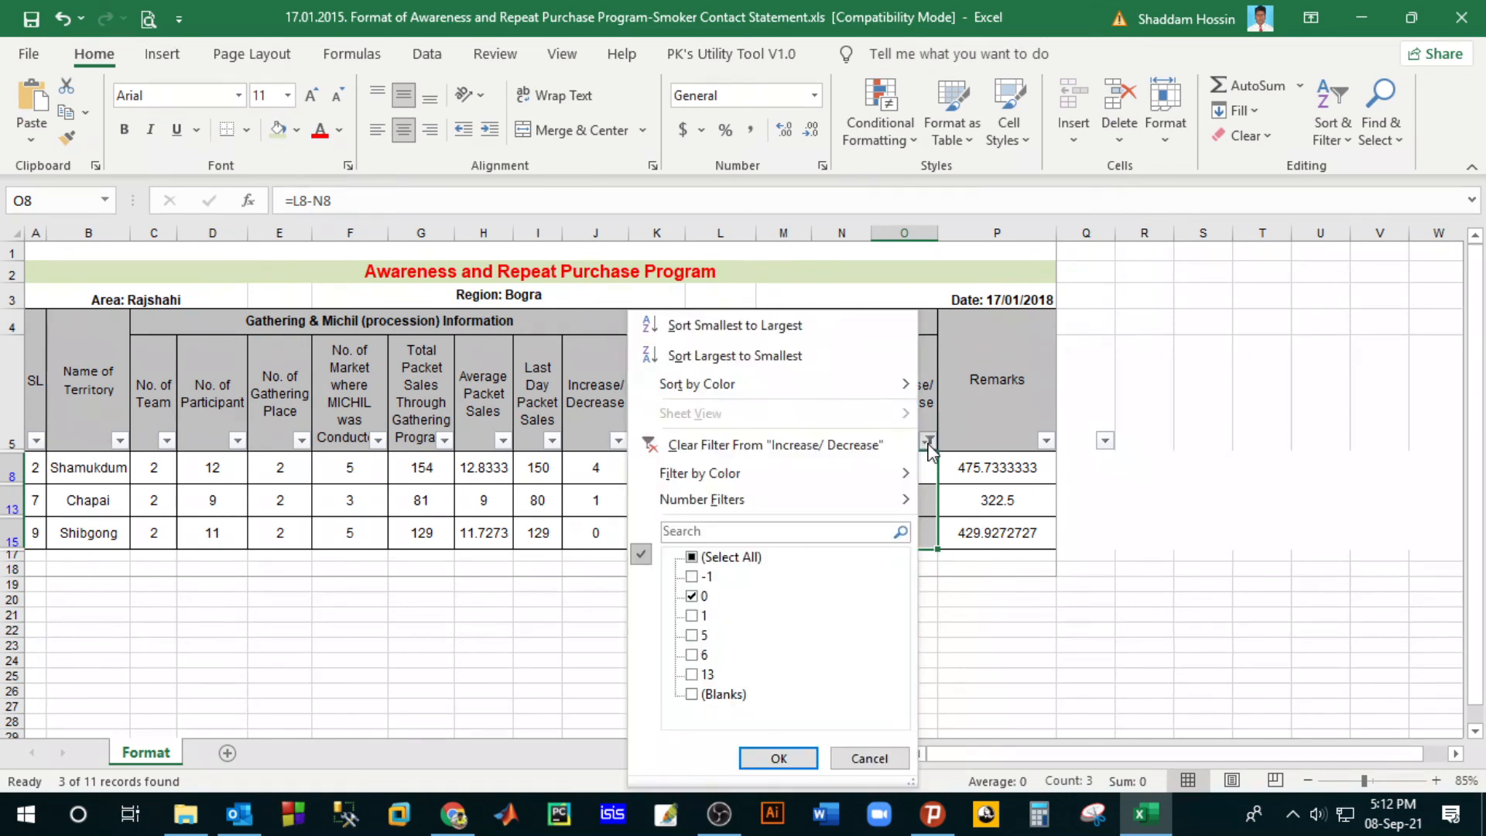
pyautogui.click(731, 559)
pyautogui.click(778, 758)
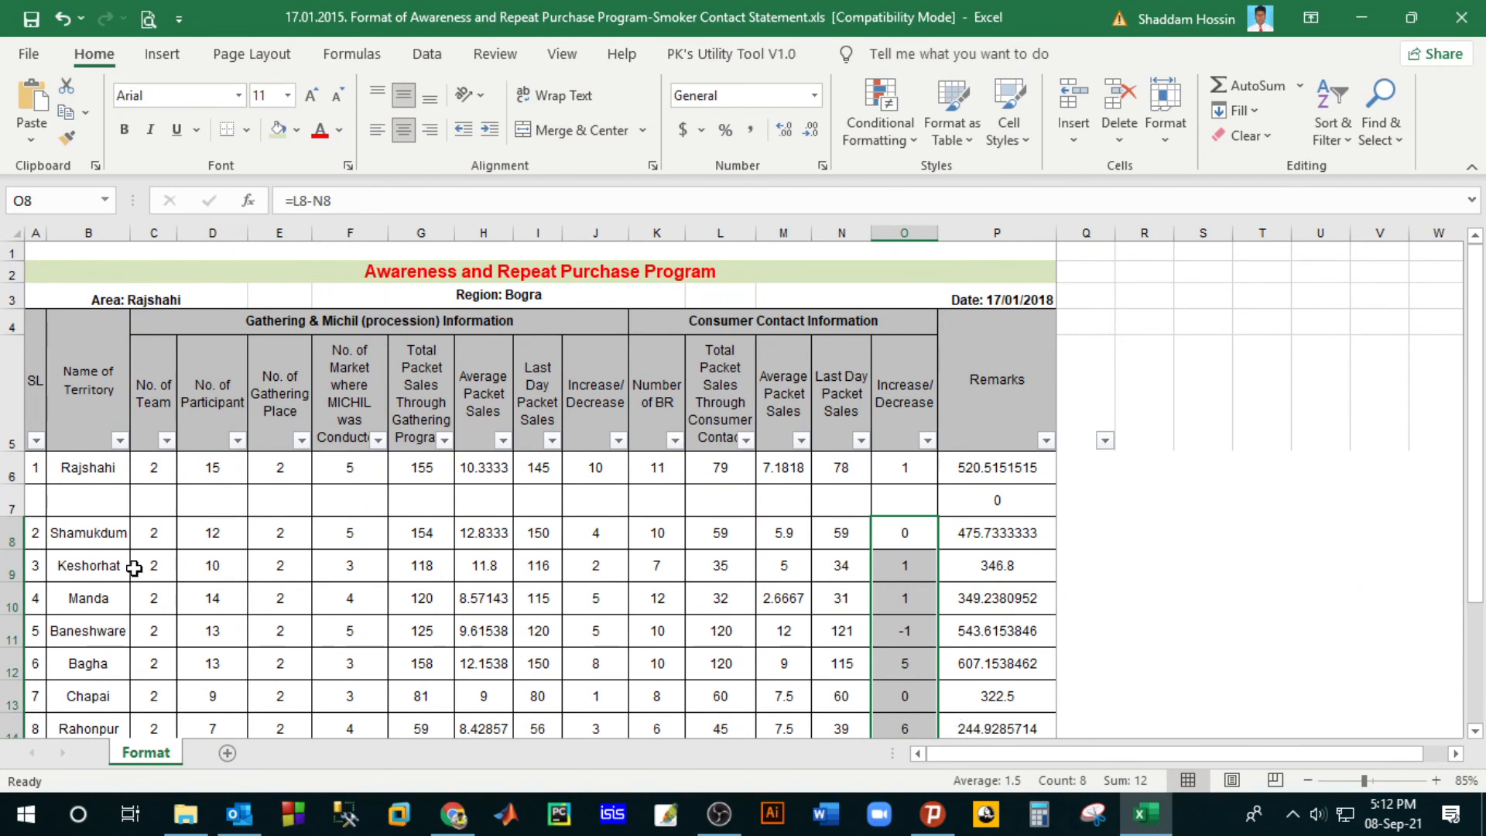
# Step: Delete the empty row 7 between the Rajshahi and Shamukdum rows
pyautogui.click(12, 501)
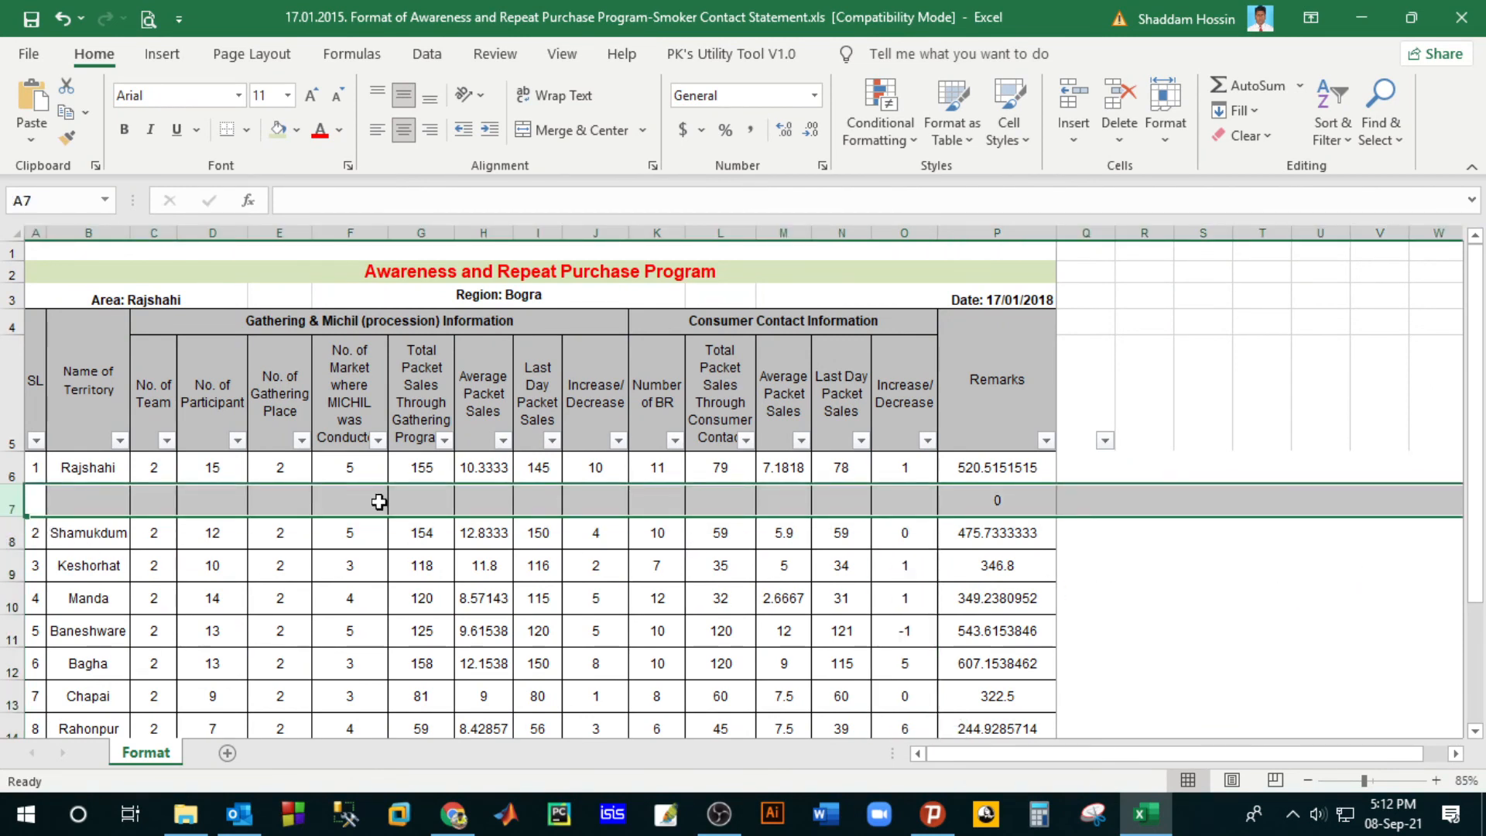
pyautogui.rightClick(8, 504)
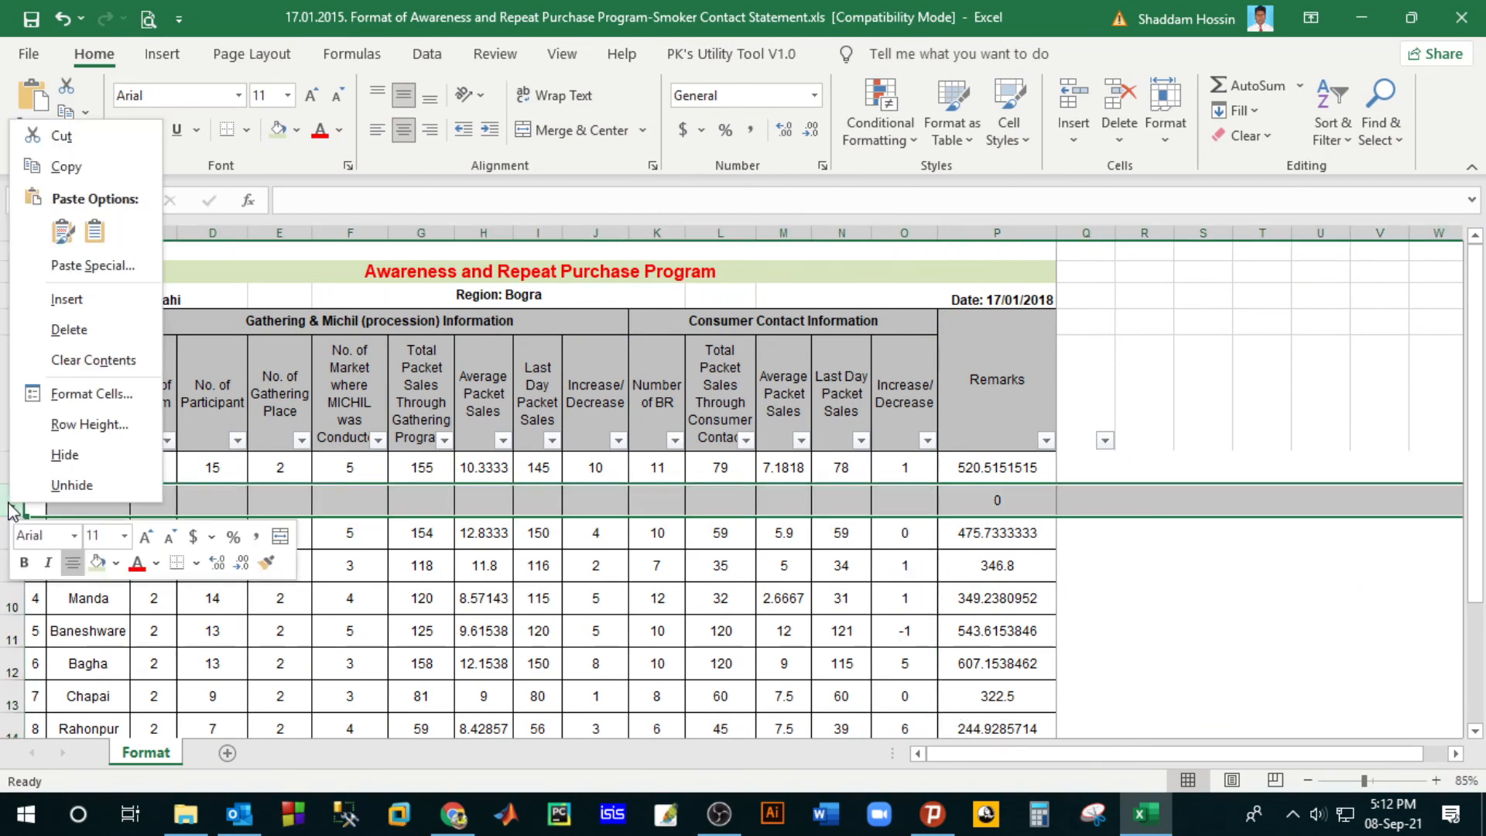
pyautogui.click(69, 329)
pyautogui.click(539, 566)
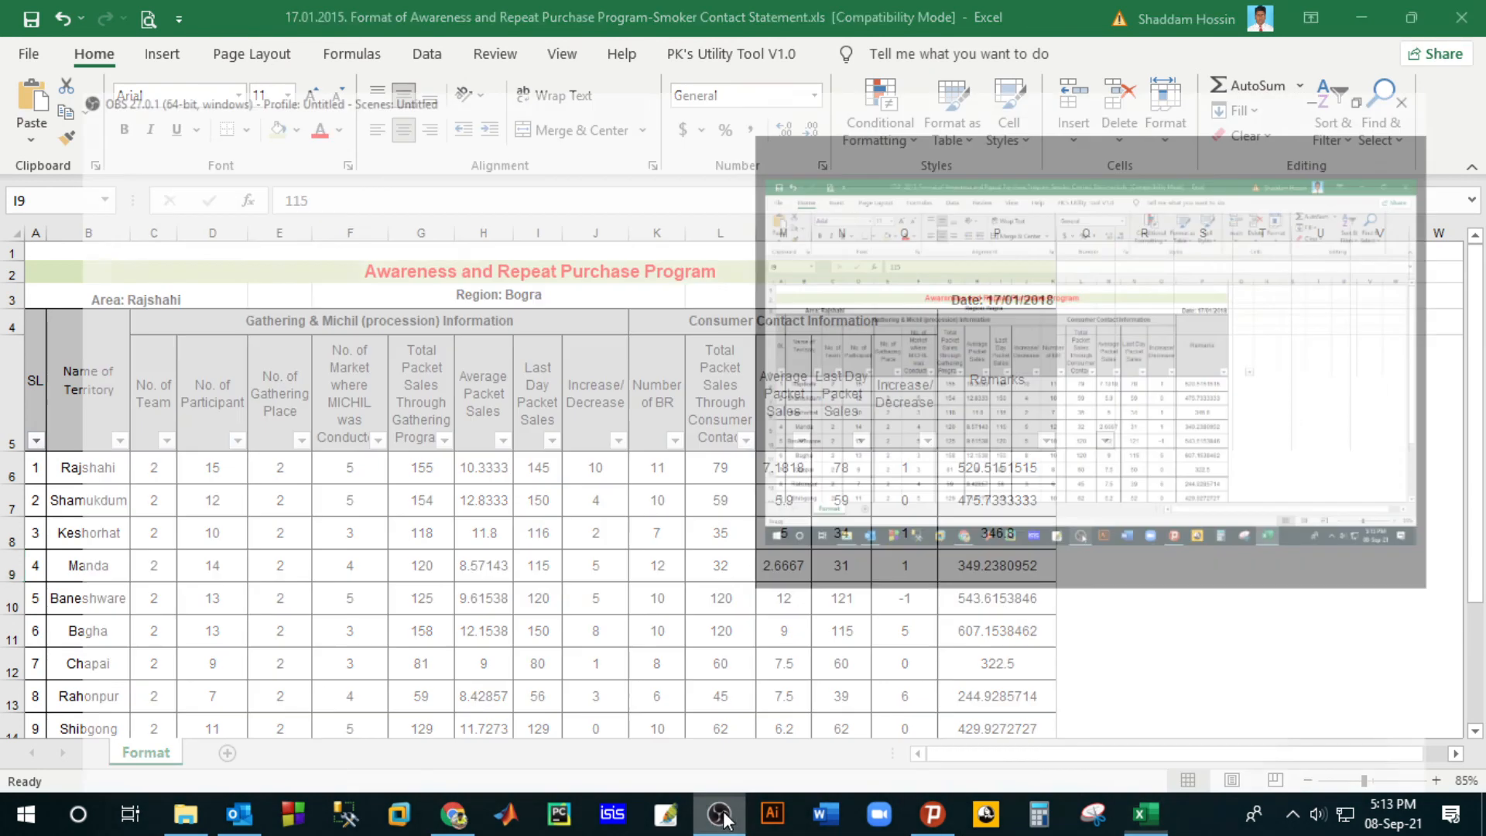
pyautogui.click(721, 814)
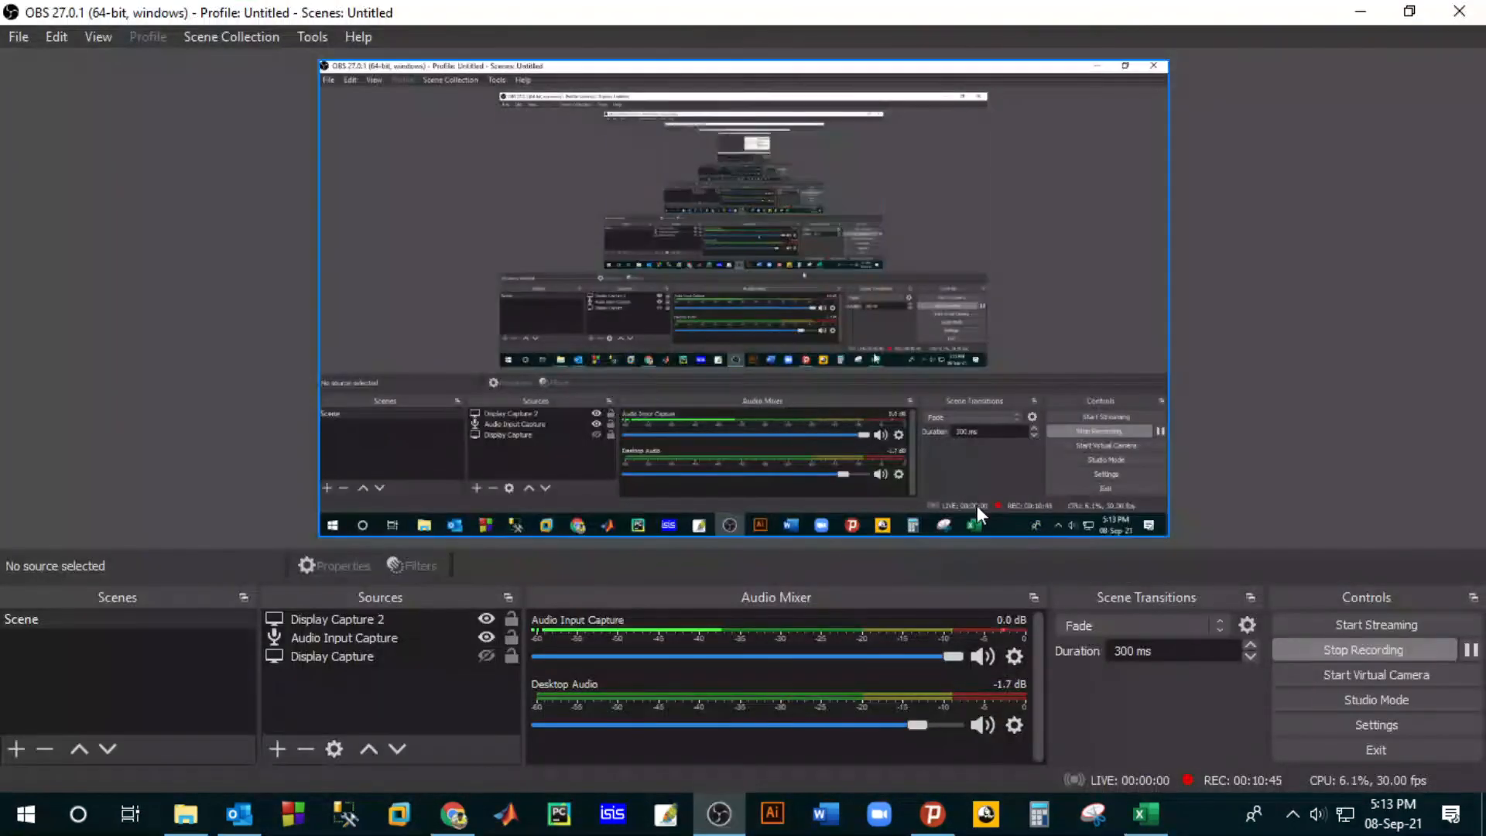
pyautogui.click(1349, 671)
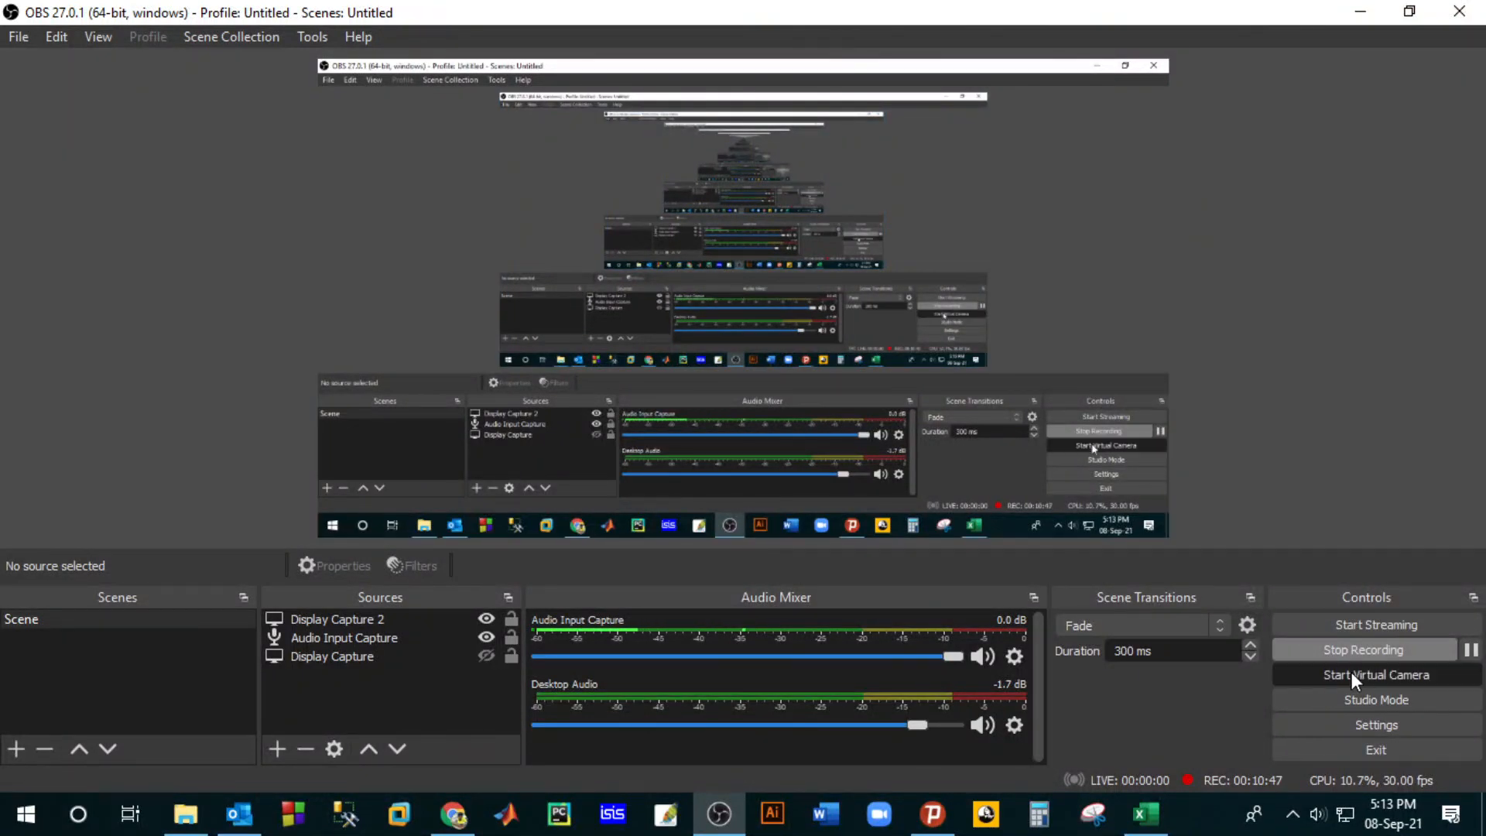